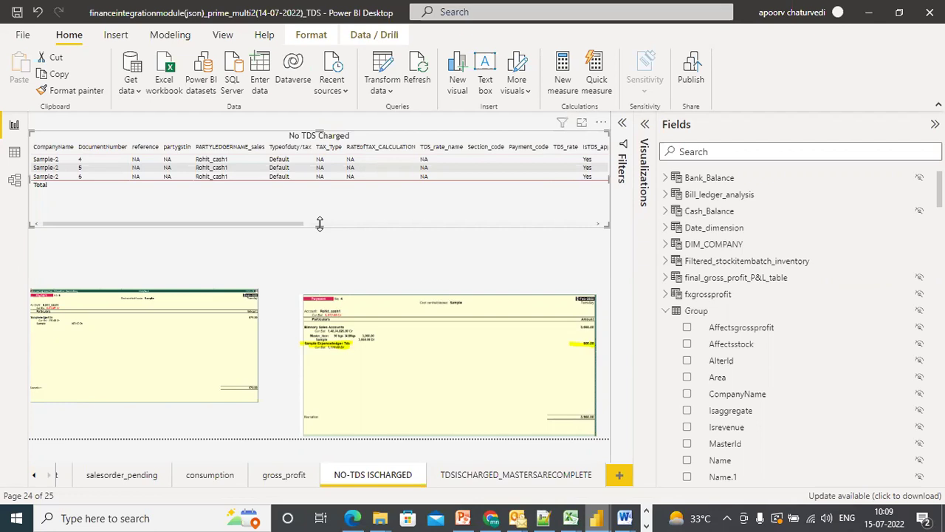
Nudge the right-hand voucher image on the NO-TDS ISCHARGED page slightly upward
left_click(395, 336)
left_click_drag(395, 336, 395, 320)
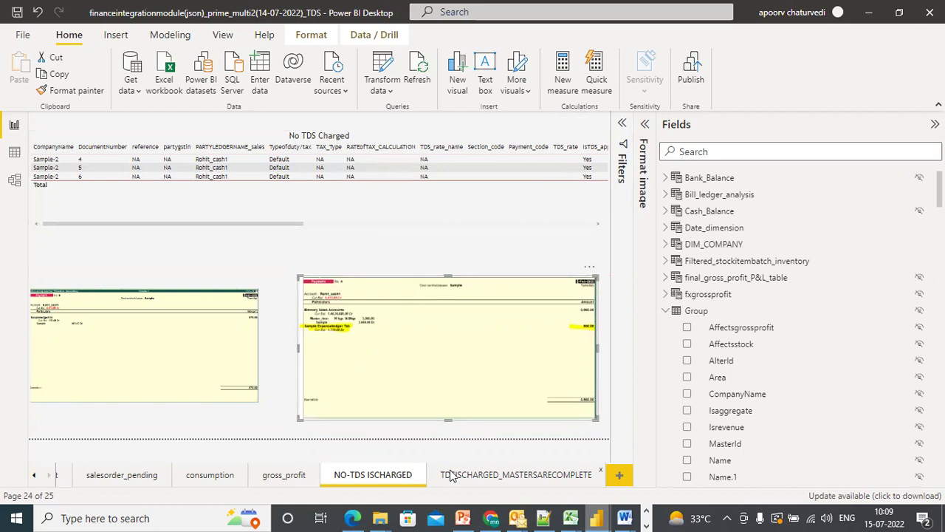
Copy the time-slicer YouTube link from the Notepad++ notes into a new Chrome tab's address bar
left_click(490, 518)
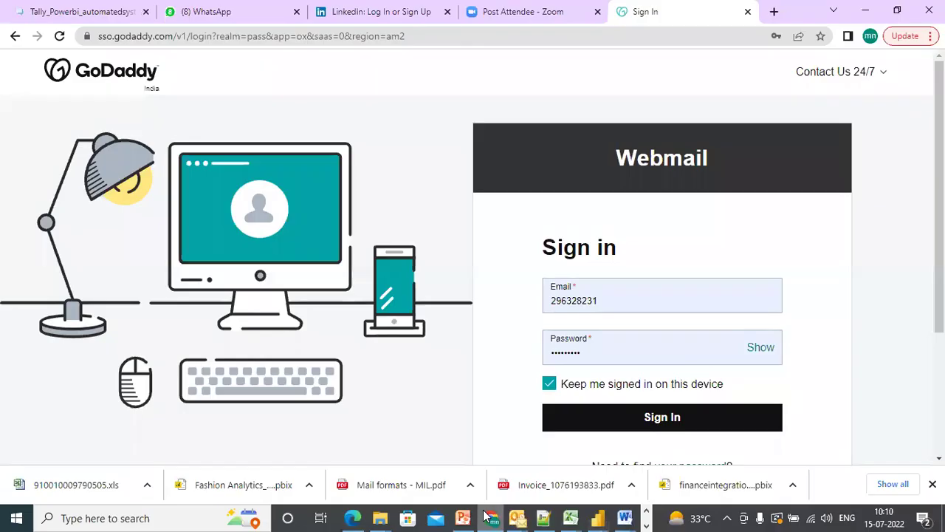
left_click(544, 517)
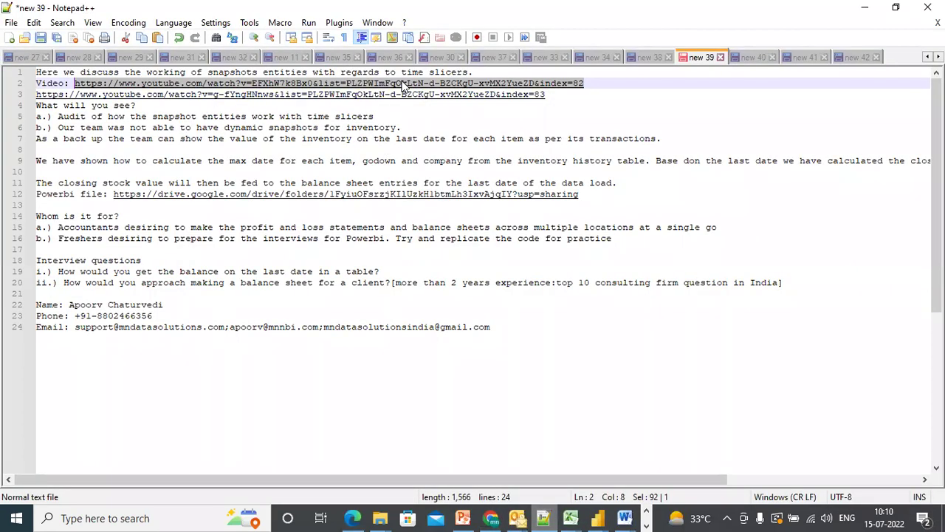
right_click(405, 85)
left_click(411, 105)
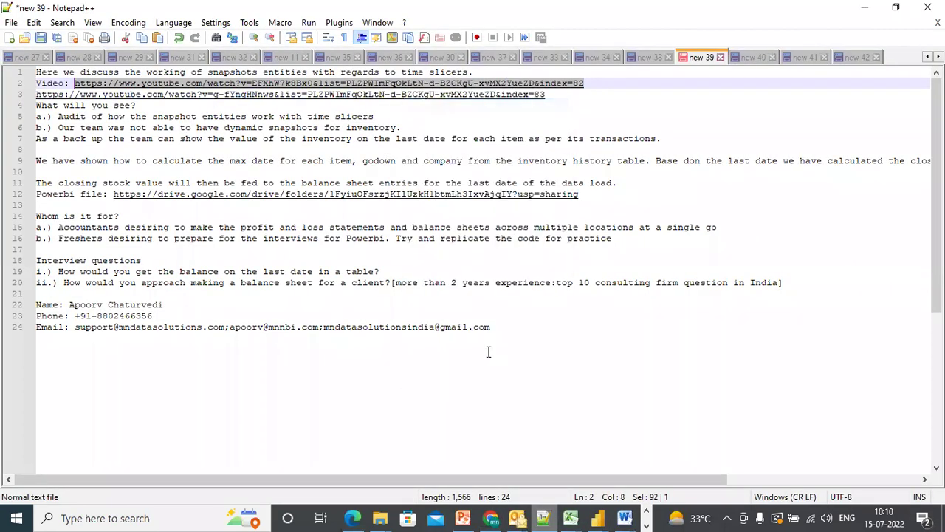
left_click(493, 516)
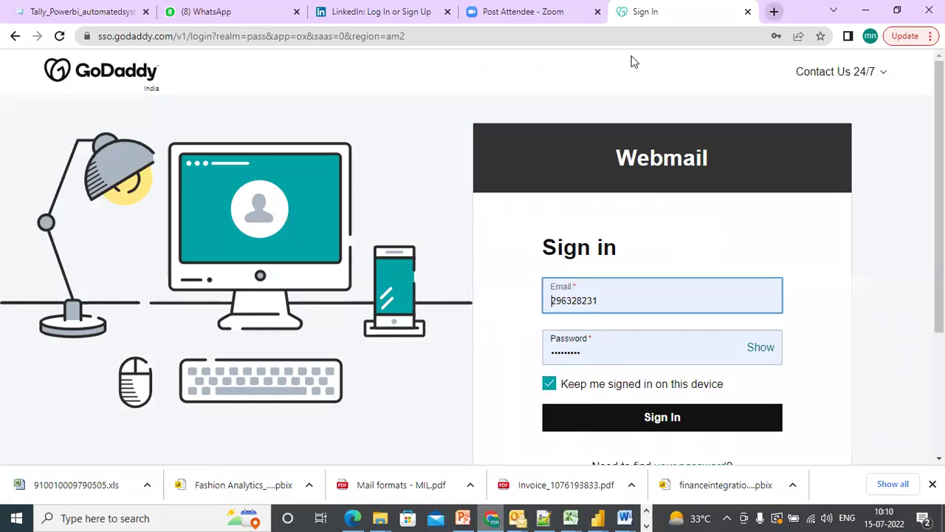
key("ctrl+t")
key("ctrl+v")
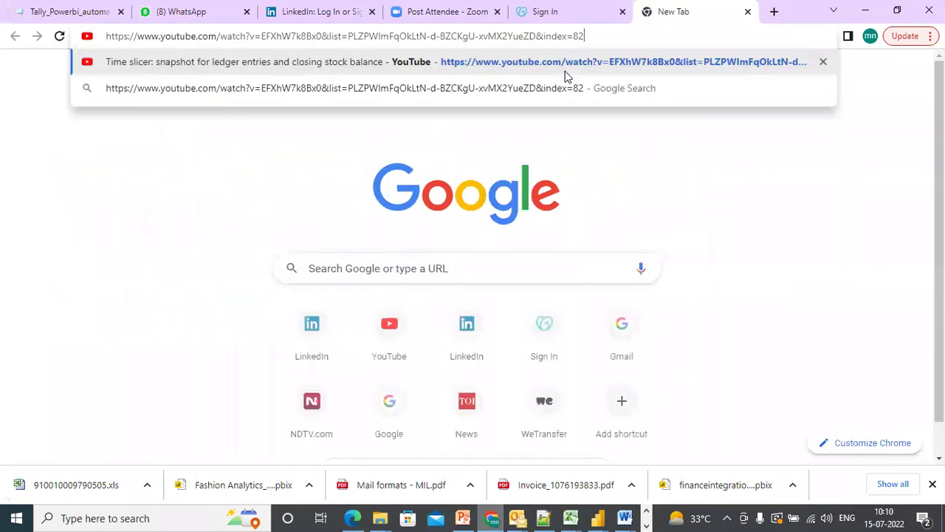
Load the playlist, try videos 84 and 85, open 'Part 2-inventory valuation on the last date snapshot', then return to Power BI
key("Return")
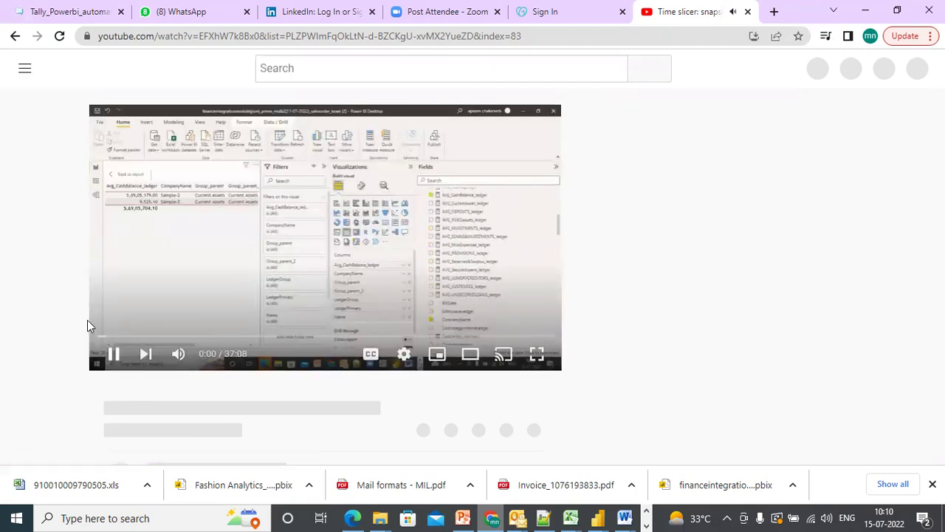
left_click_drag(845, 189, 844, 362)
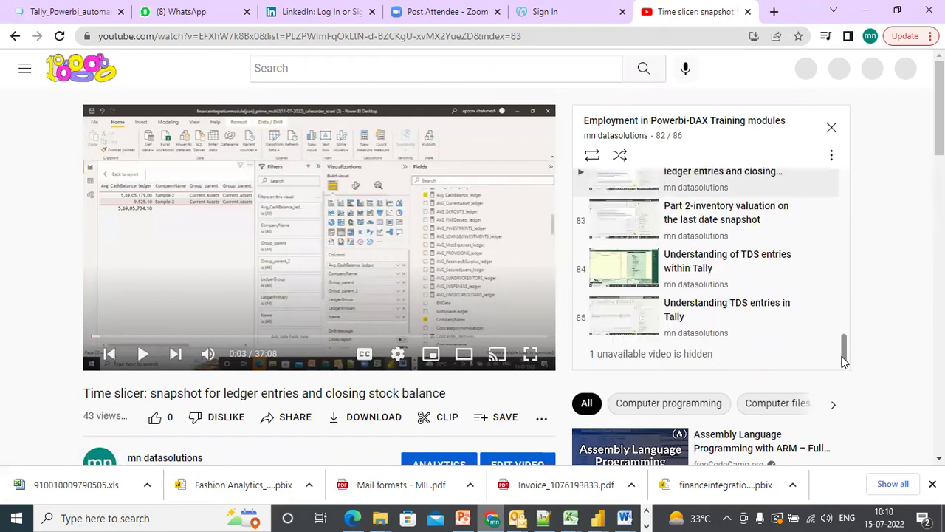
left_click(642, 273)
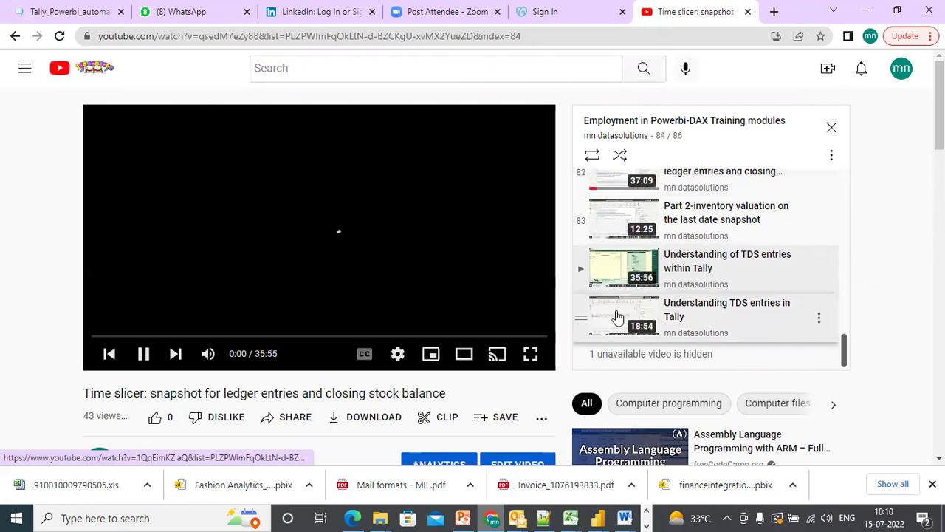
left_click(622, 293)
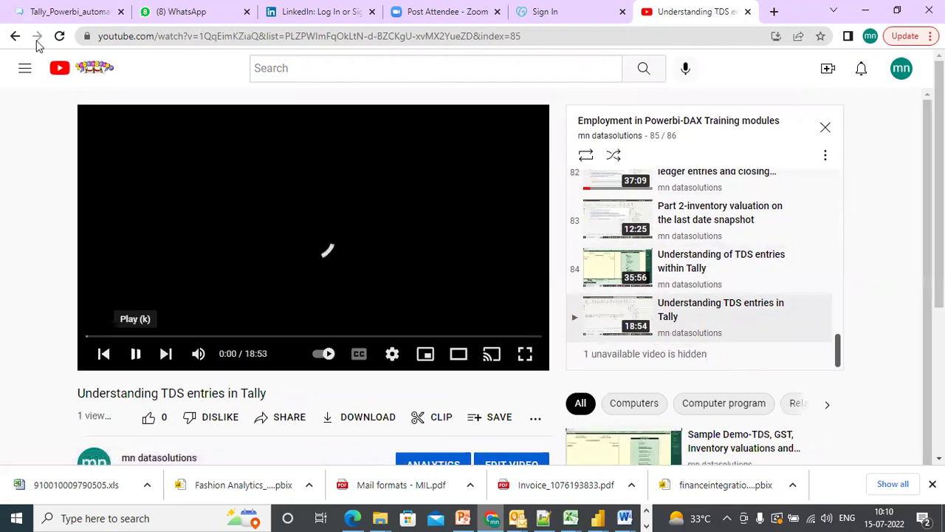
left_click(15, 37)
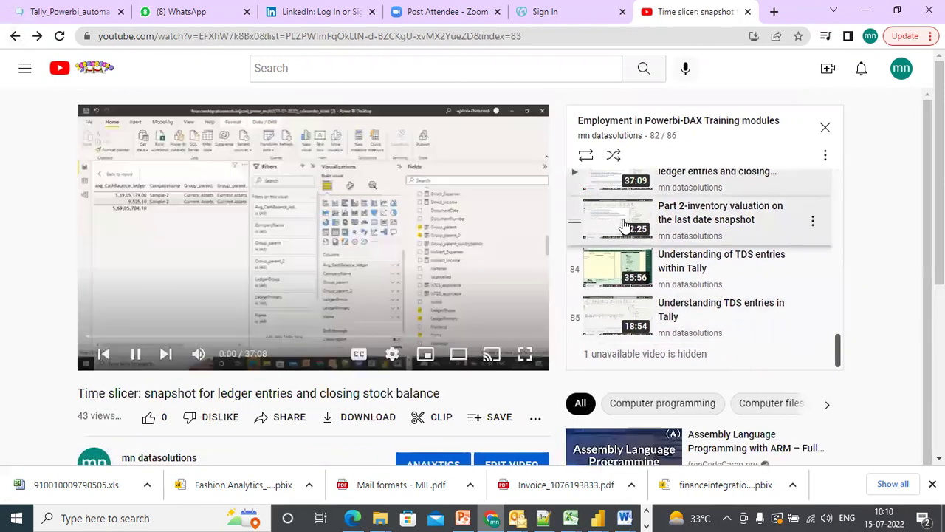
left_click(624, 225)
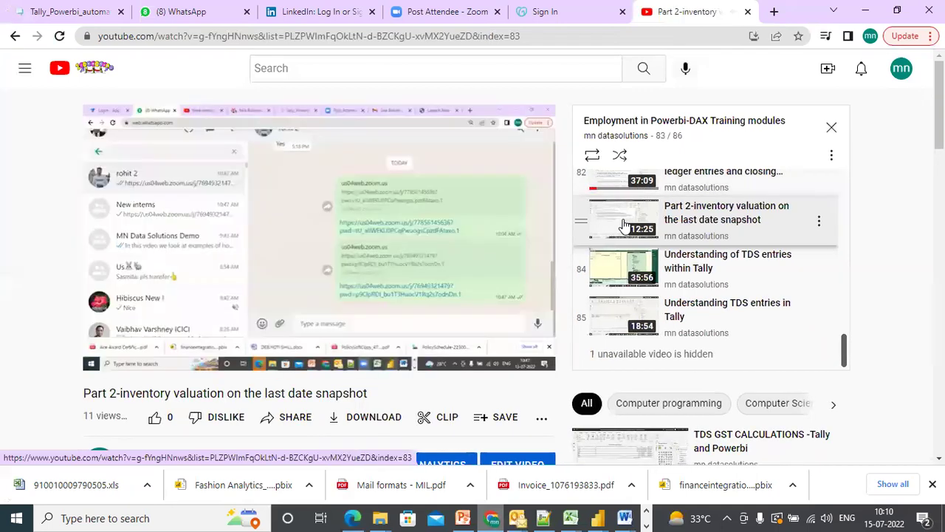
mouse_move(602, 517)
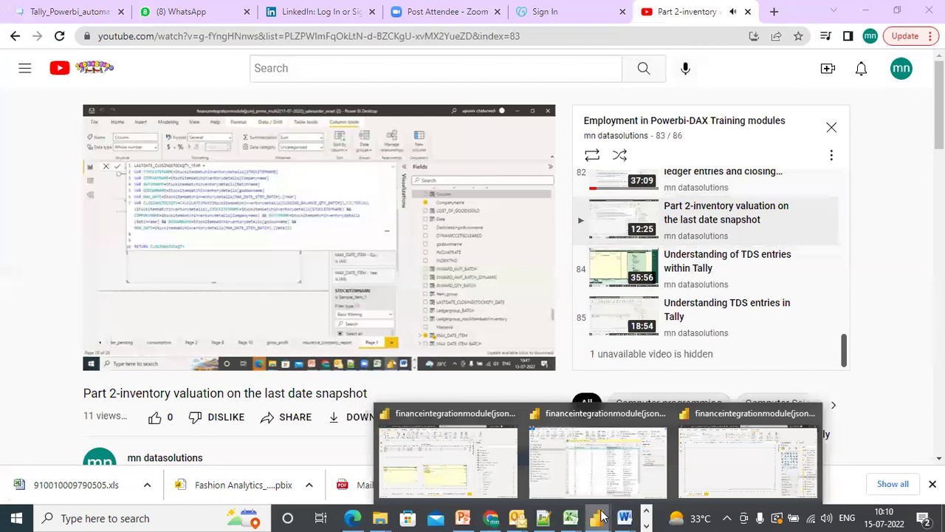
left_click(458, 470)
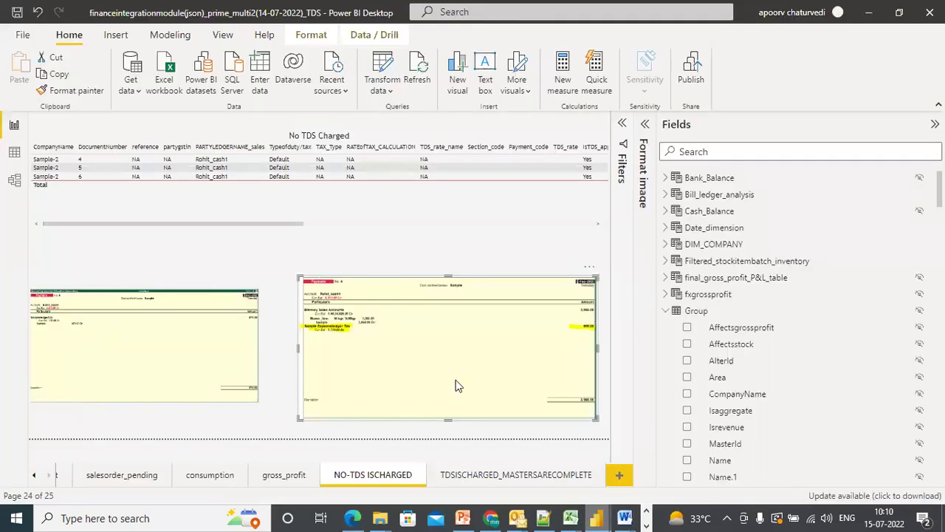
Add blank report Page 1 and scroll the Fields pane past Group to Ledger_view
left_click(618, 475)
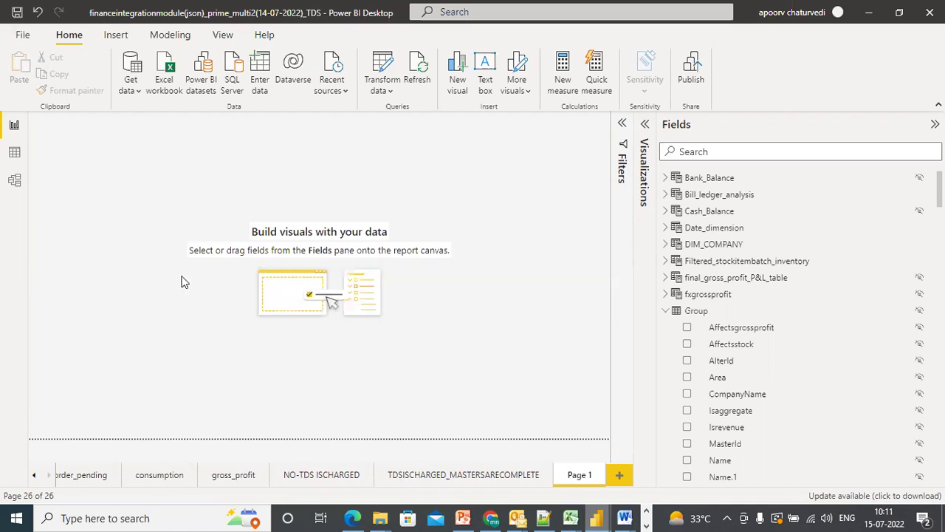
left_click(187, 516)
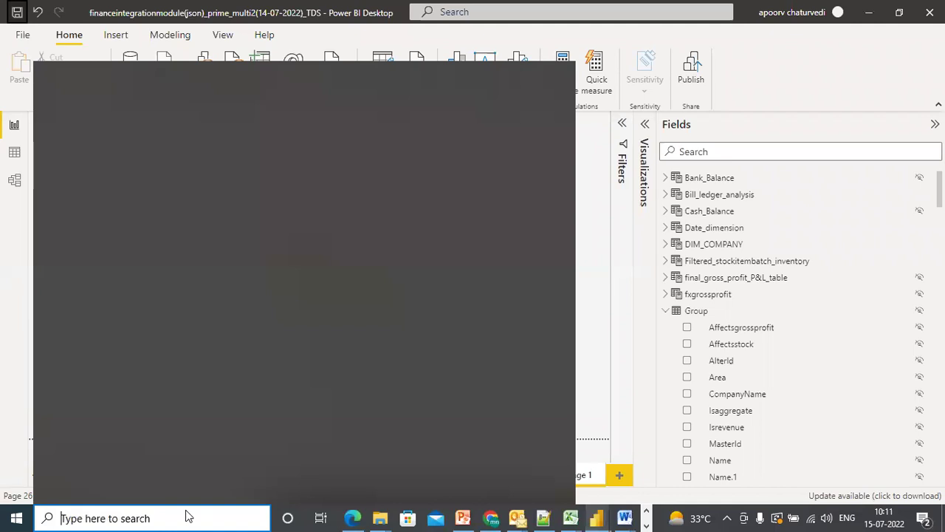
type("Notepad")
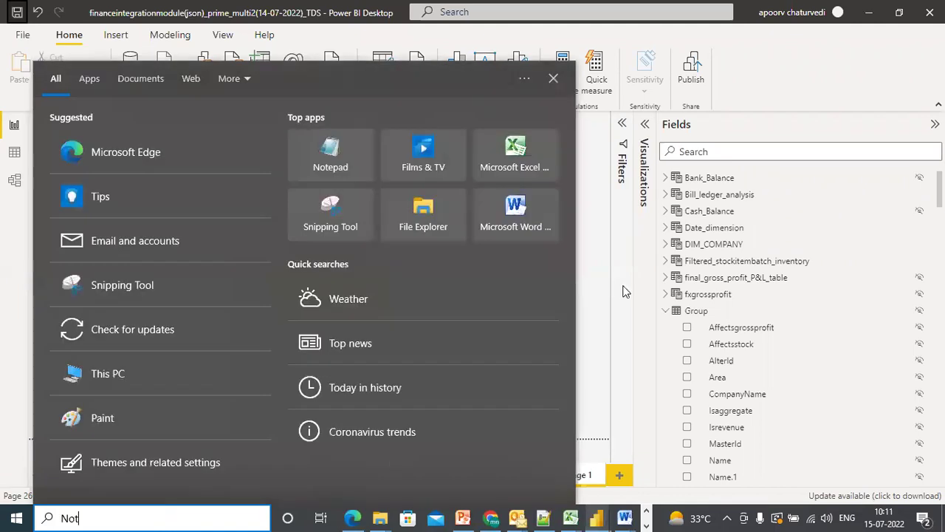
left_click(590, 296)
left_click(666, 311)
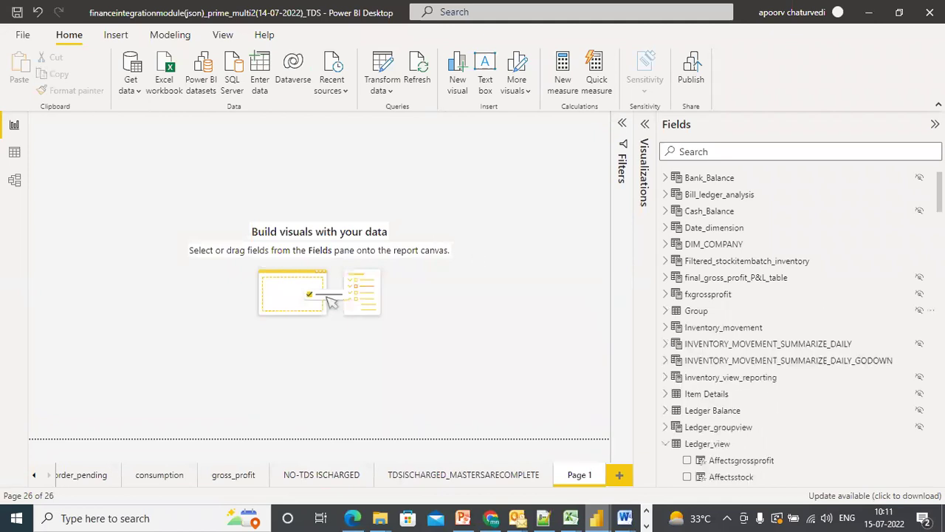
scroll(794, 167, "down", 3)
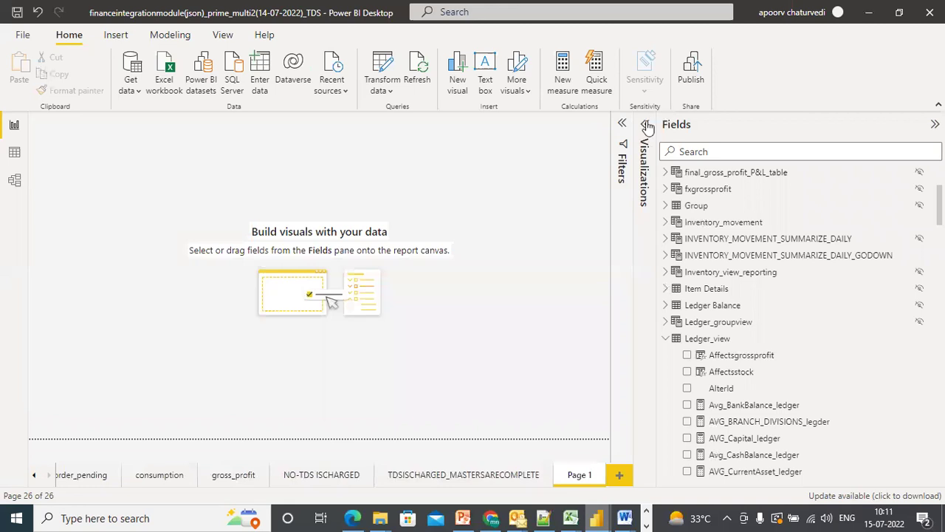
Place a table visual on Page 1 and add CompanyName as its first column
left_click(521, 257)
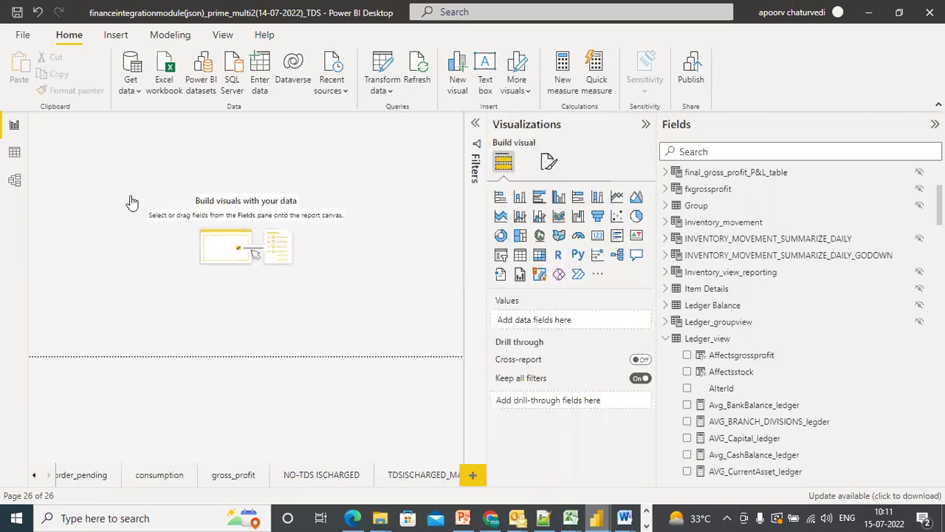
left_click_drag(108, 173, 207, 244)
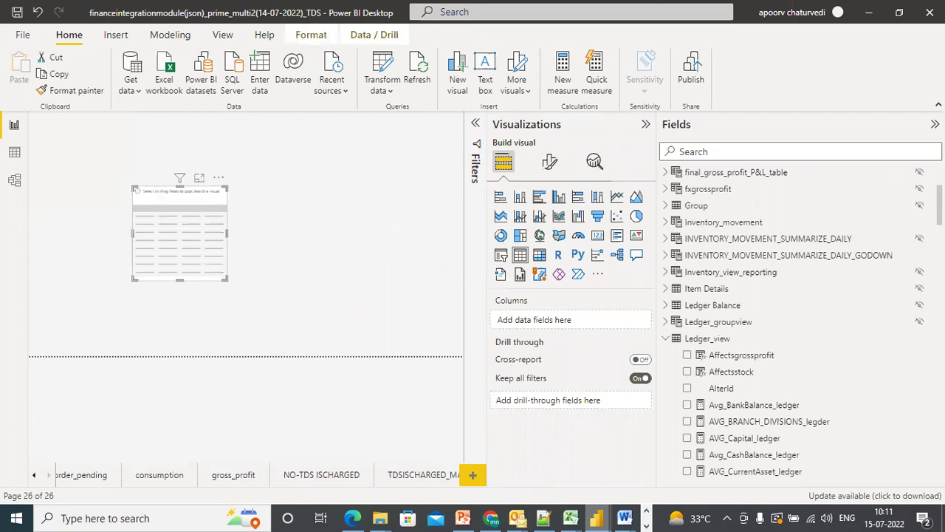
scroll(802, 325, "down", 5)
scroll(687, 296, "down", 2)
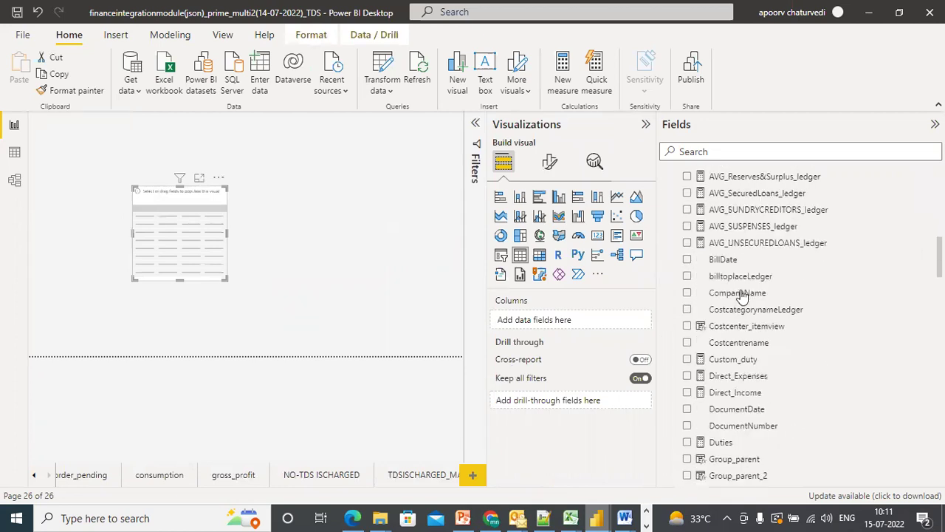
left_click(688, 294)
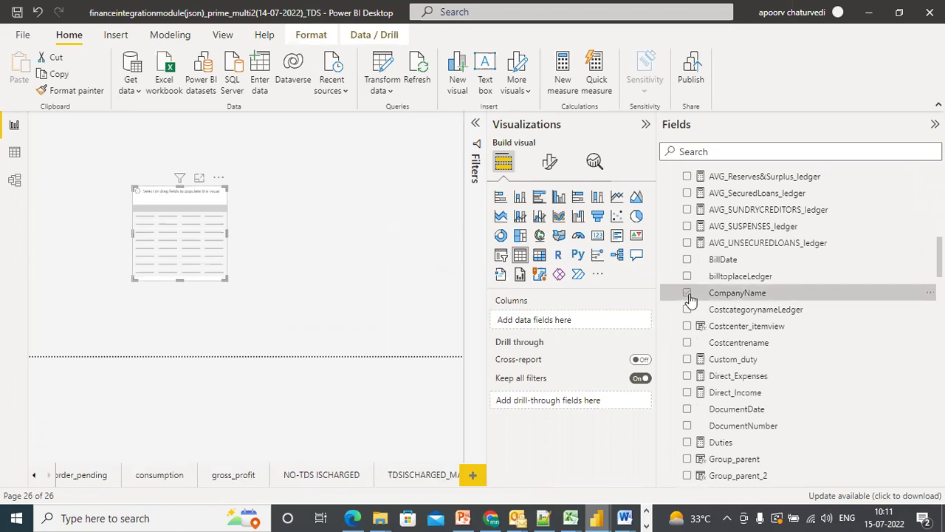
Close the YouTube tab in Chrome and return to Power BI
left_click(491, 517)
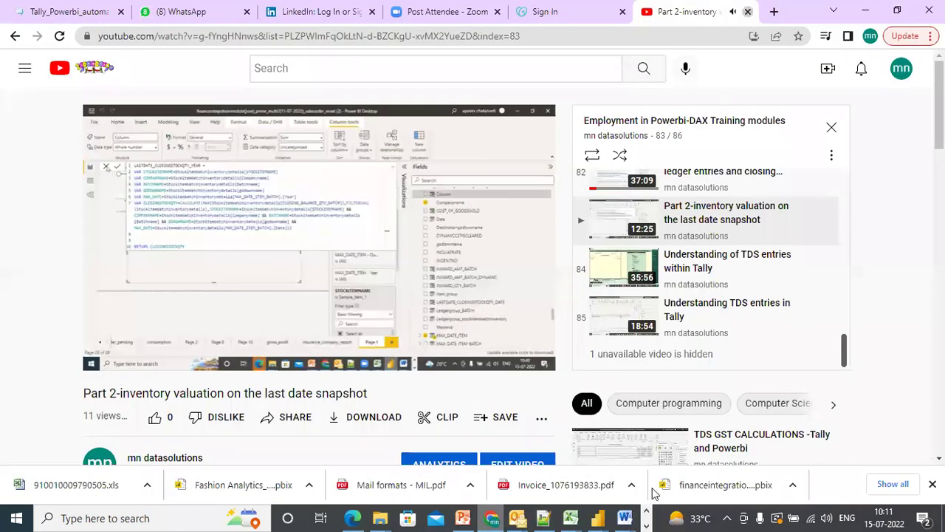
key("ctrl+w")
mouse_move(599, 517)
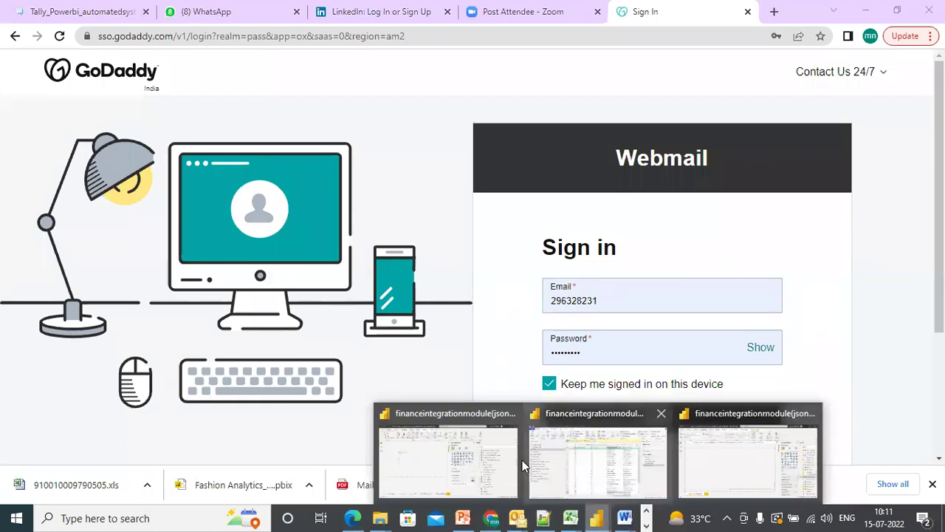
left_click(428, 478)
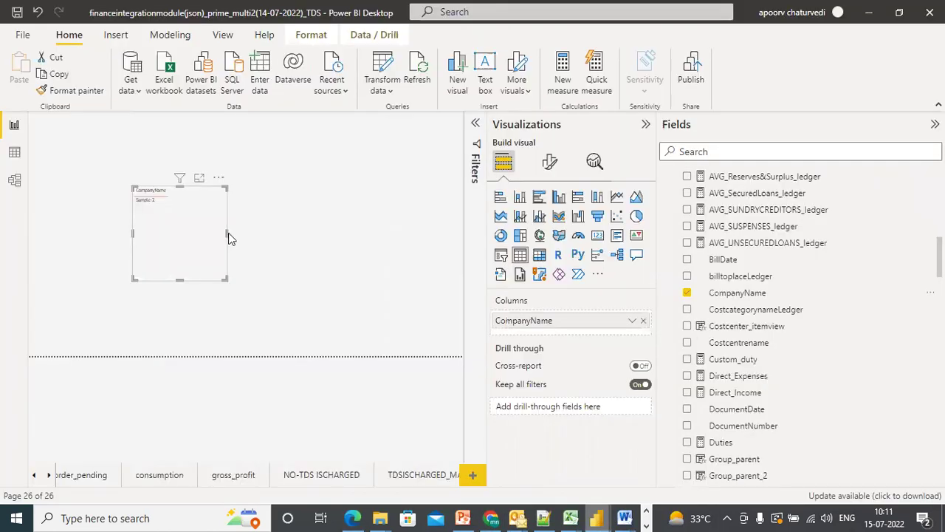
Widen the table slightly and add the MasterId and Name columns
left_click_drag(350, 231, 370, 231)
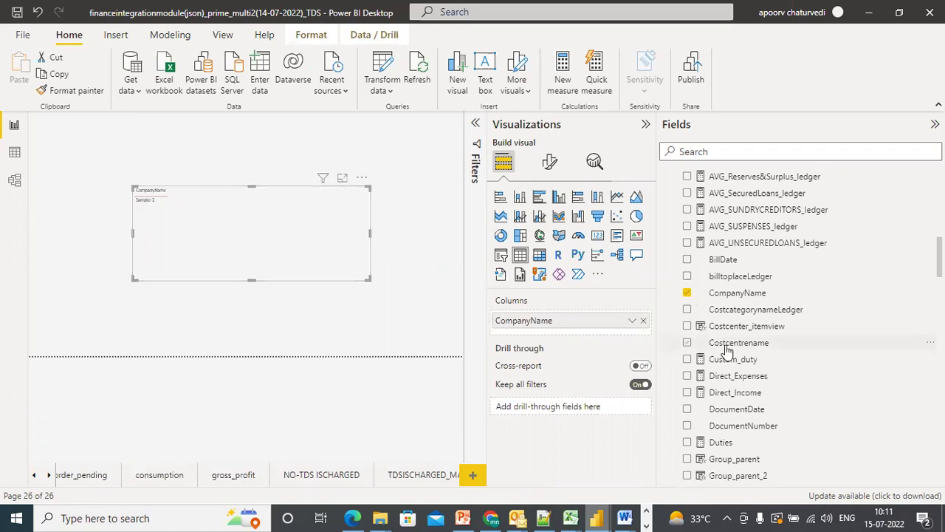
scroll(798, 342, "down", 1)
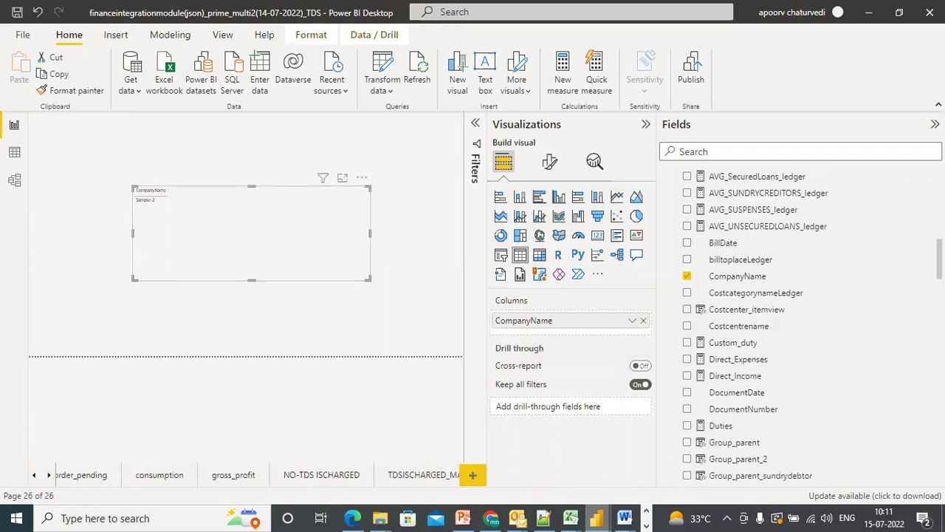
scroll(798, 325, "down", 3)
scroll(747, 325, "down", 3)
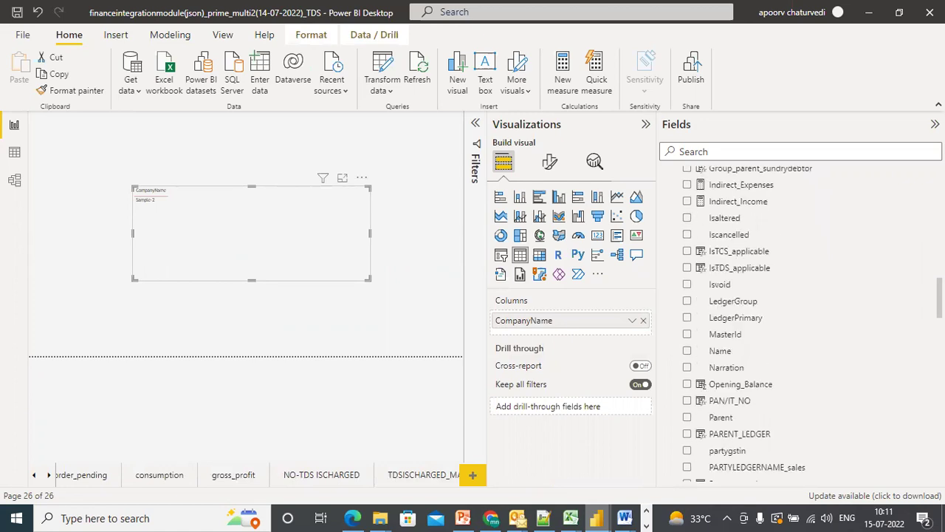
scroll(746, 325, "down", 5)
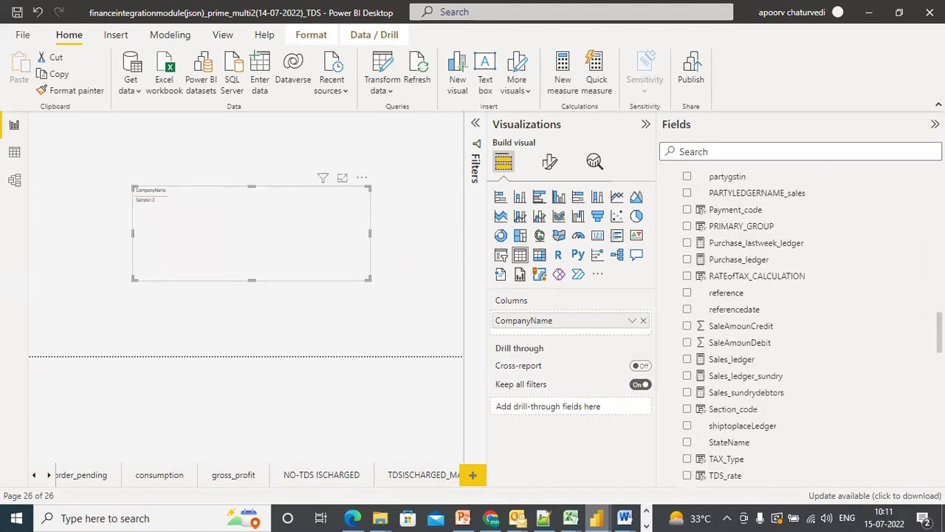
scroll(746, 325, "up", 7)
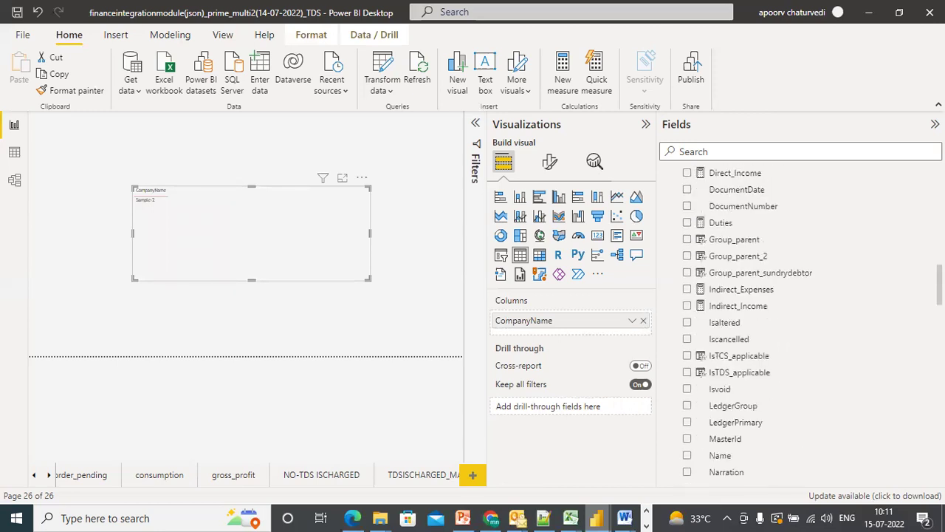
scroll(852, 330, "down", 1)
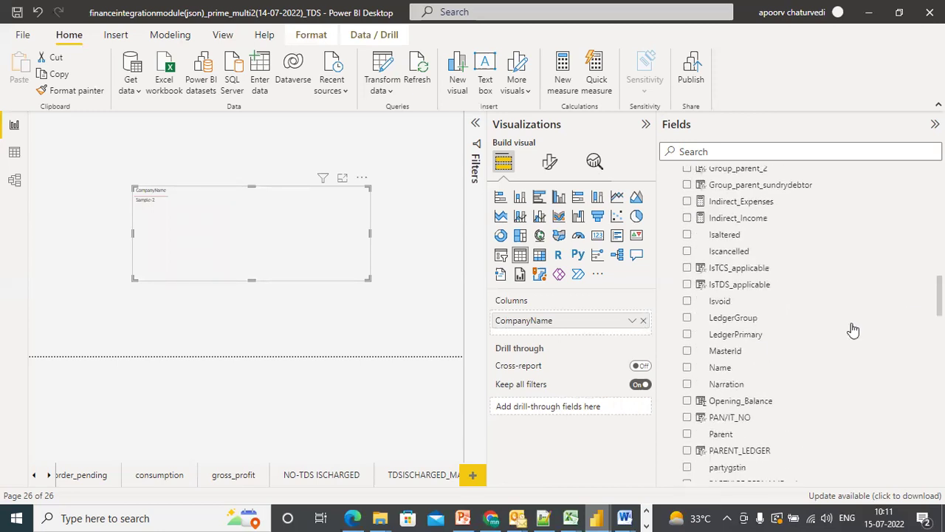
left_click(687, 352)
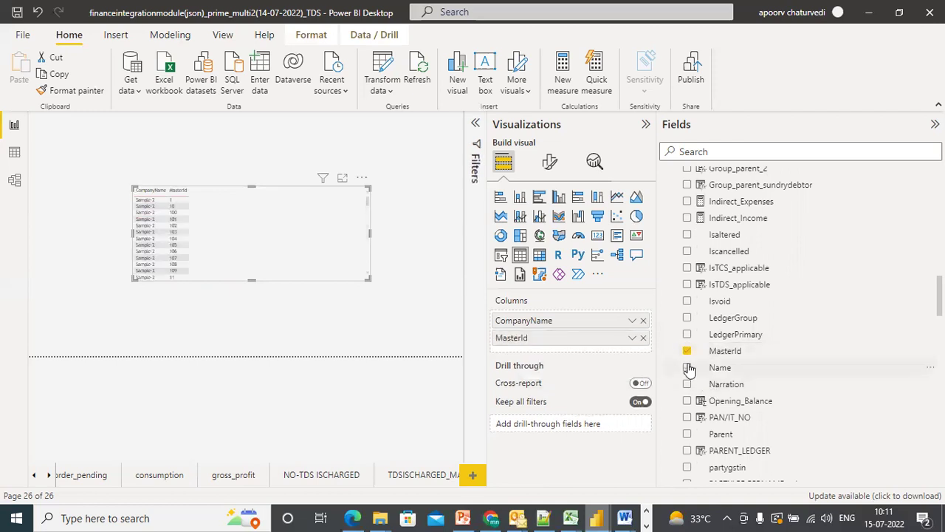
left_click(688, 368)
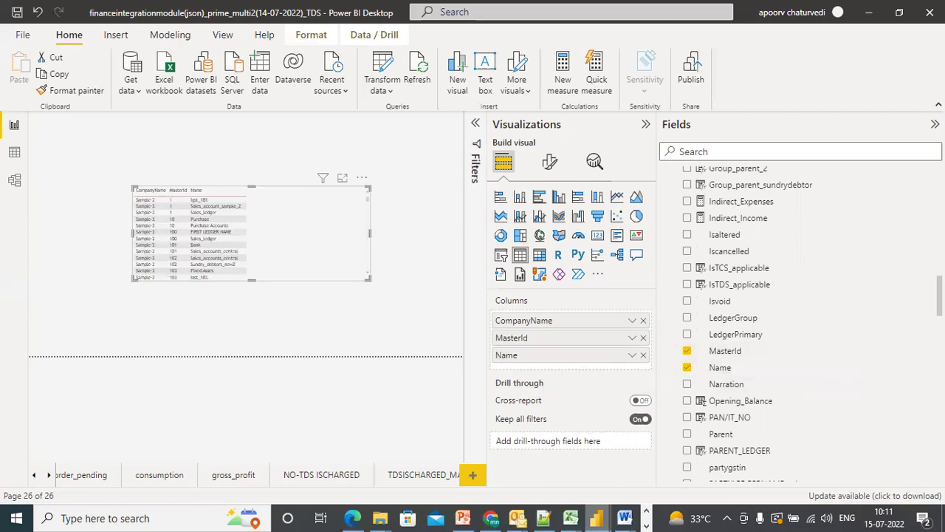
Add PARTYLEDGERNAME_sales, SaleAmounCredit and SaleAmounDebit columns and widen the table to fit them
scroll(798, 325, "down", 4)
scroll(798, 325, "up", 1)
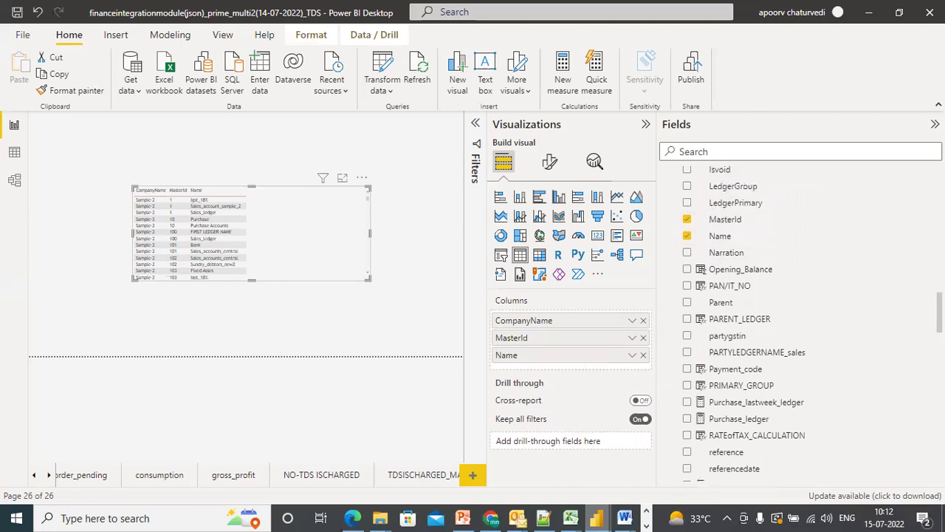
left_click(687, 353)
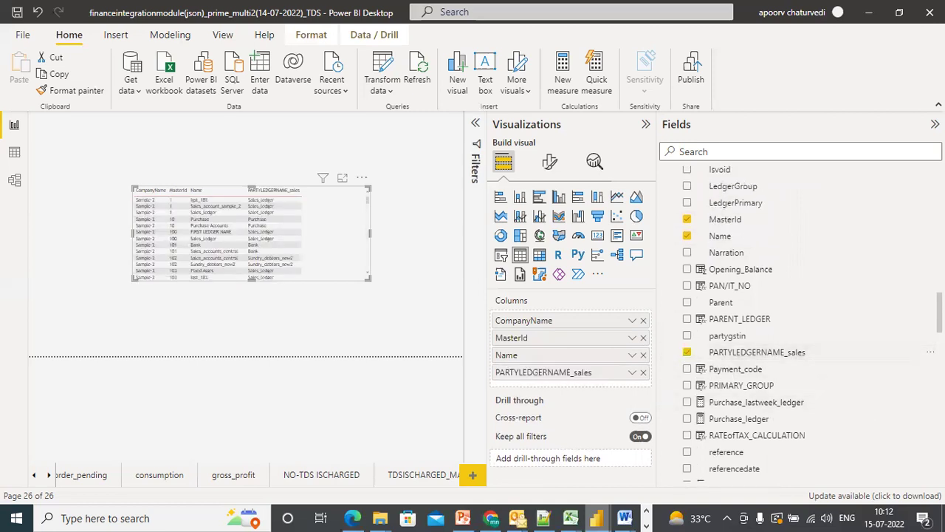
scroll(798, 325, "down", 3)
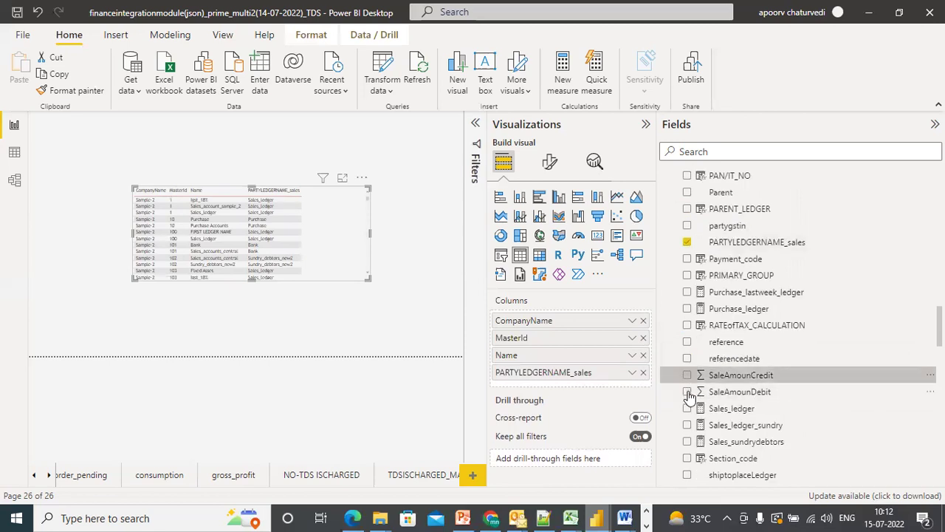
left_click(687, 376)
left_click(688, 392)
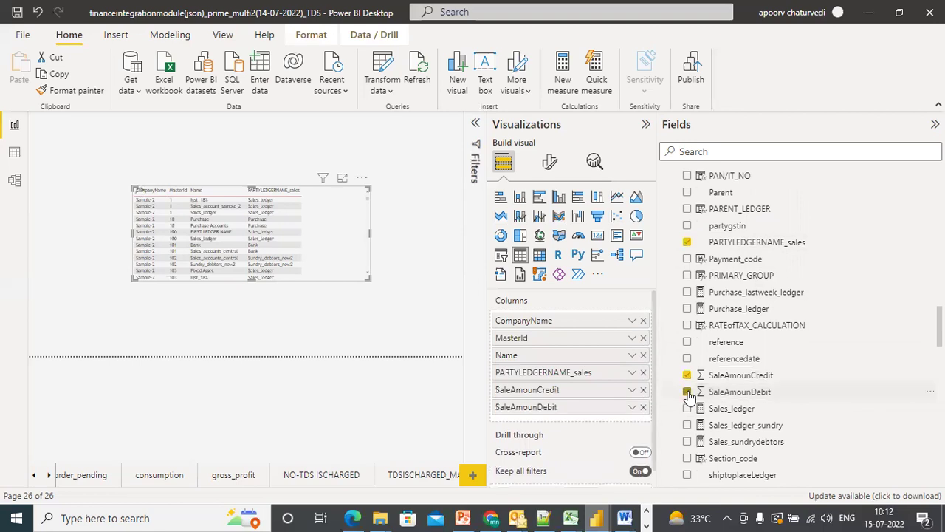
left_click_drag(370, 233, 433, 253)
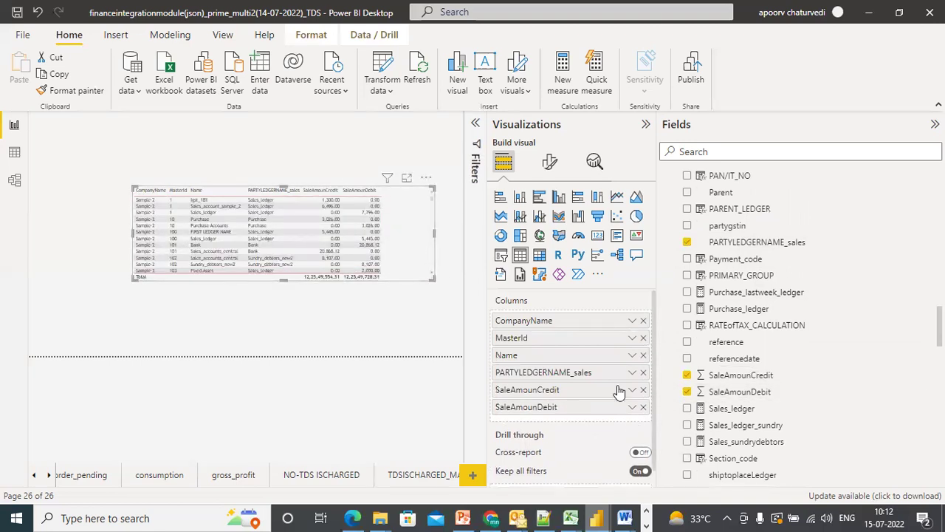
Open the table's Filters pane and filter MasterId to 101
left_click(476, 129)
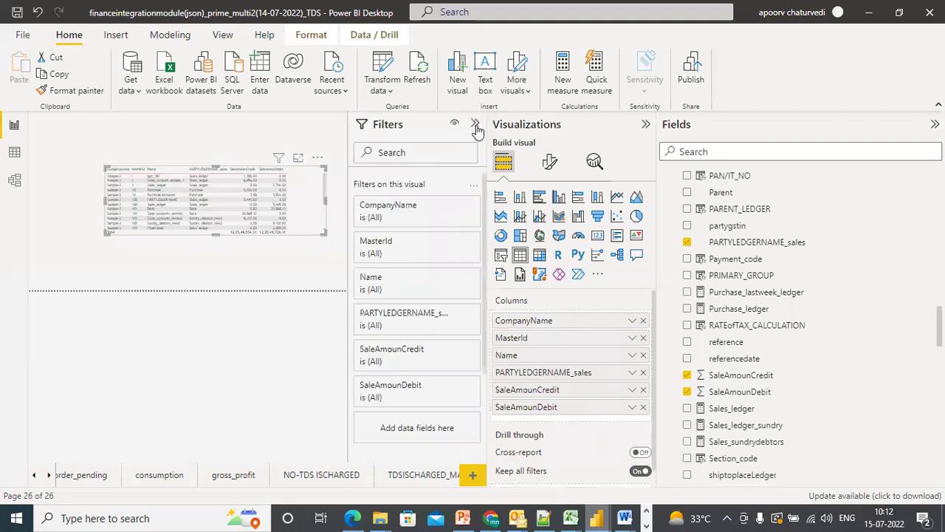
left_click_drag(484, 240, 483, 227)
left_click(456, 244)
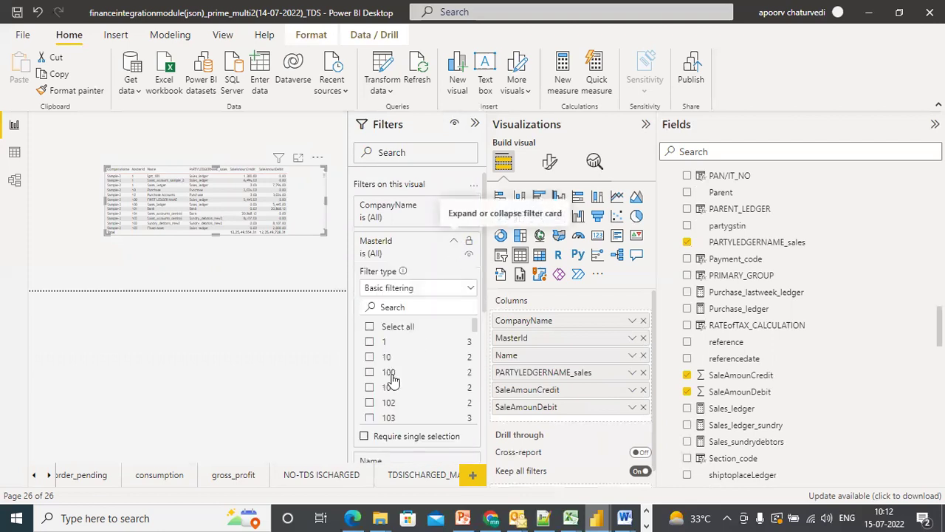
left_click(369, 389)
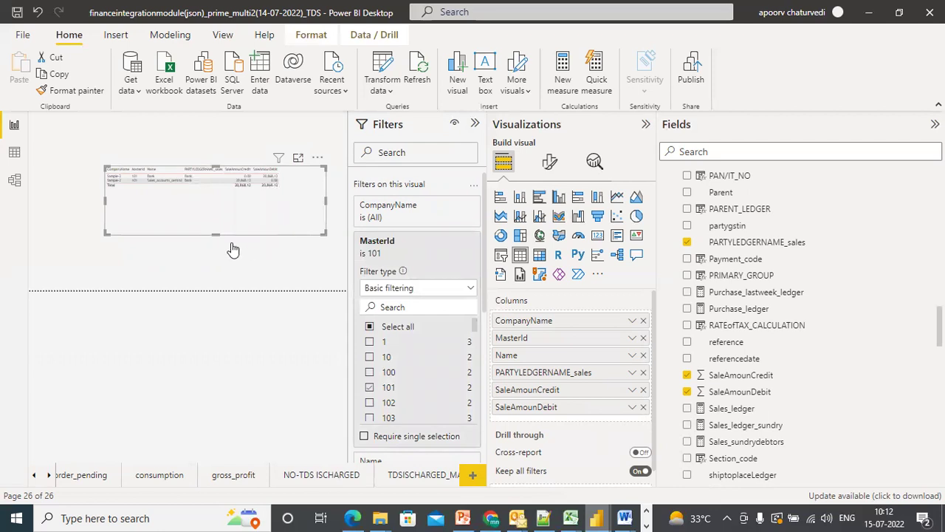
Show the table in Focus mode, scroll it, and clear the MasterId 101 filter
left_click(298, 158)
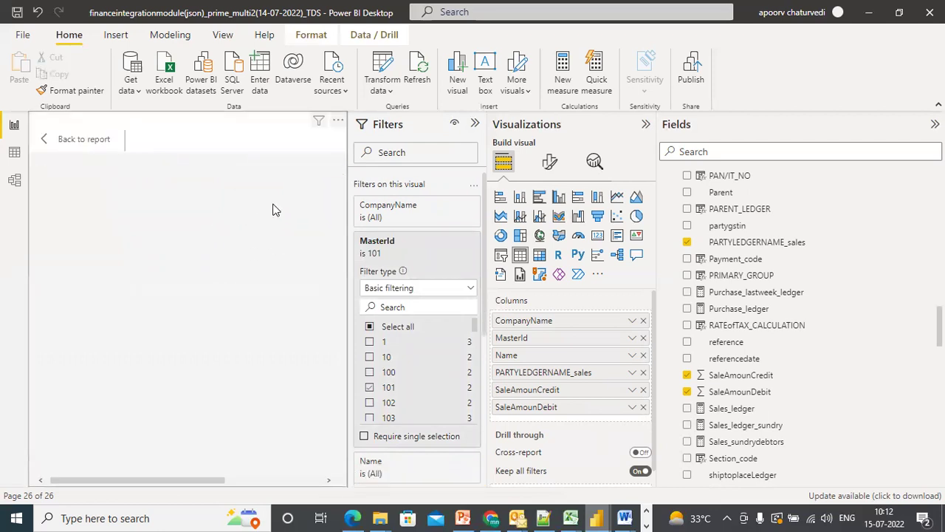
left_click(244, 481)
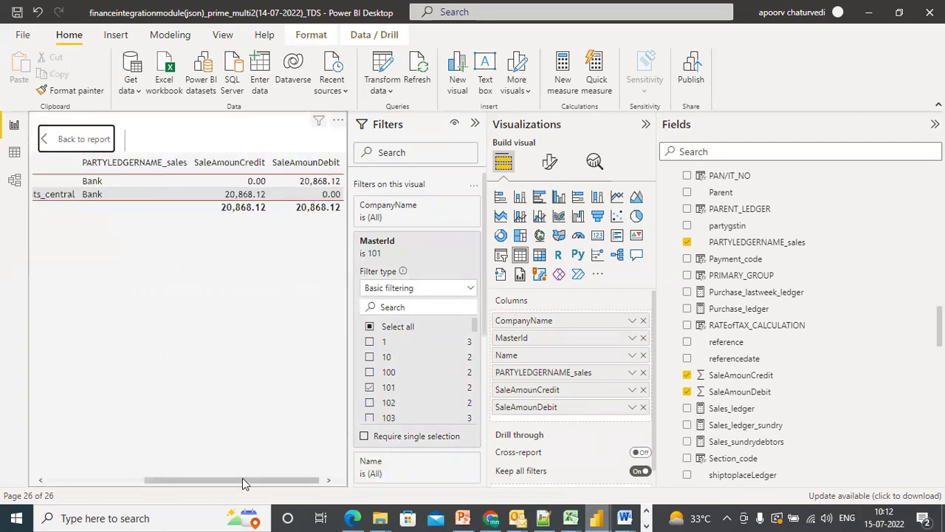
left_click_drag(243, 478, 163, 483)
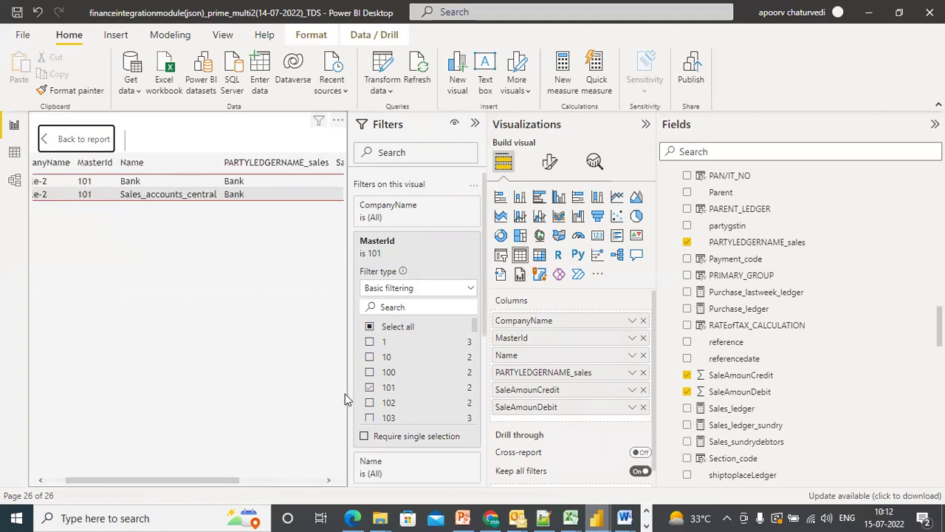
left_click(370, 387)
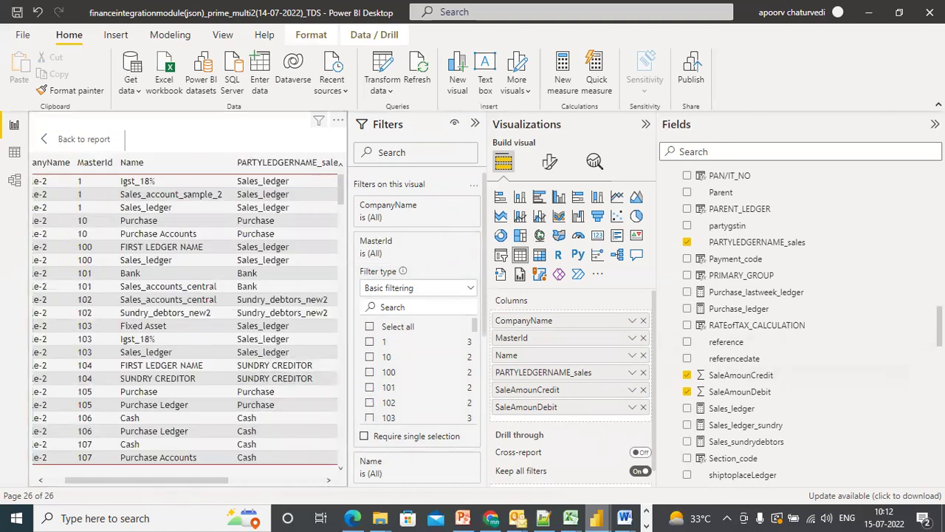
Add IsTDS_applicable as a table column and expand its filter card showing 239 No and 3 Yes
scroll(797, 325, "down", 1)
scroll(798, 325, "down", 3)
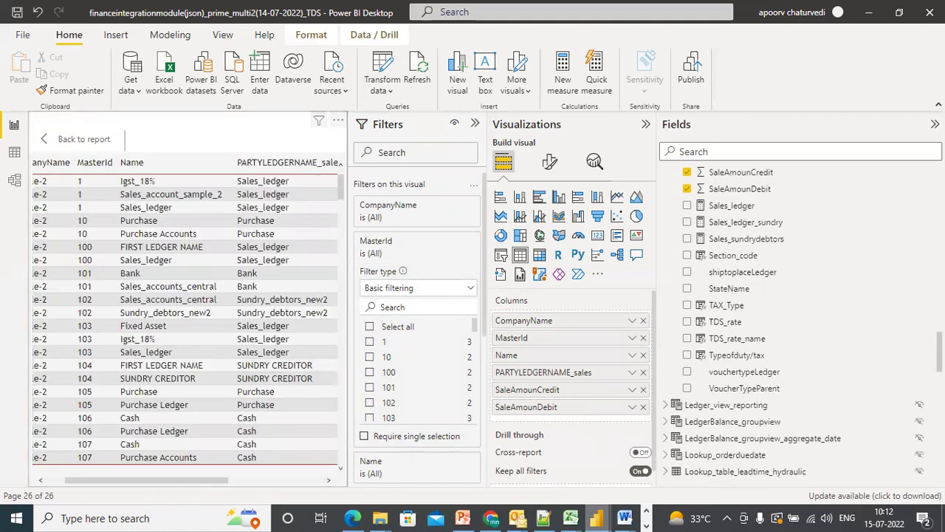
scroll(798, 325, "up", 10)
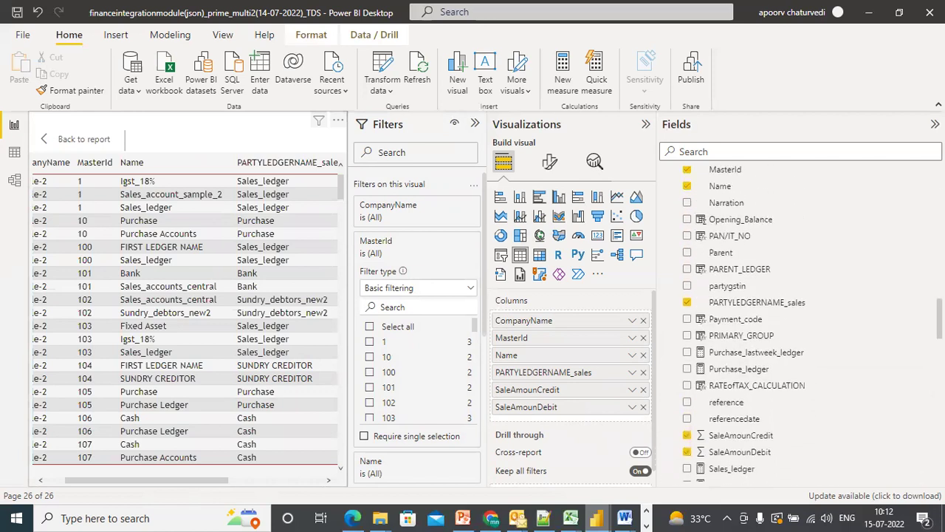
scroll(738, 317, "up", 1)
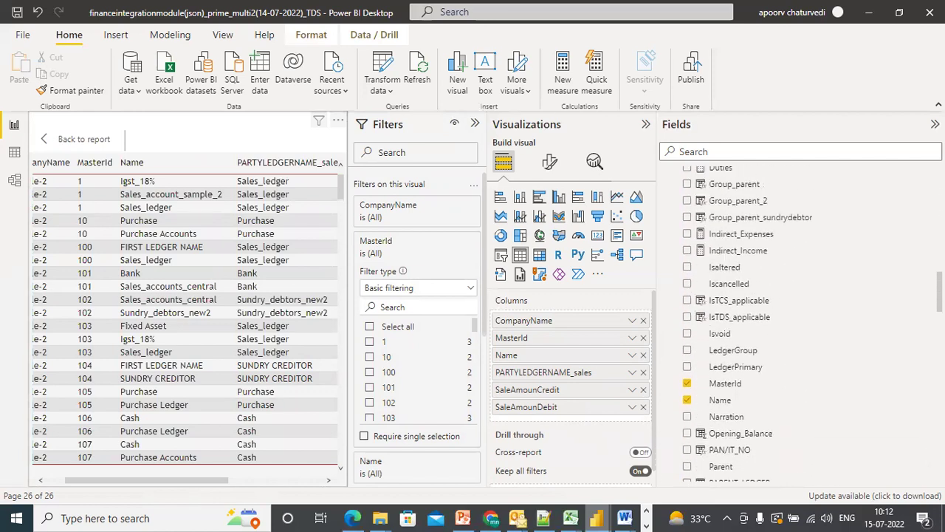
left_click(687, 319)
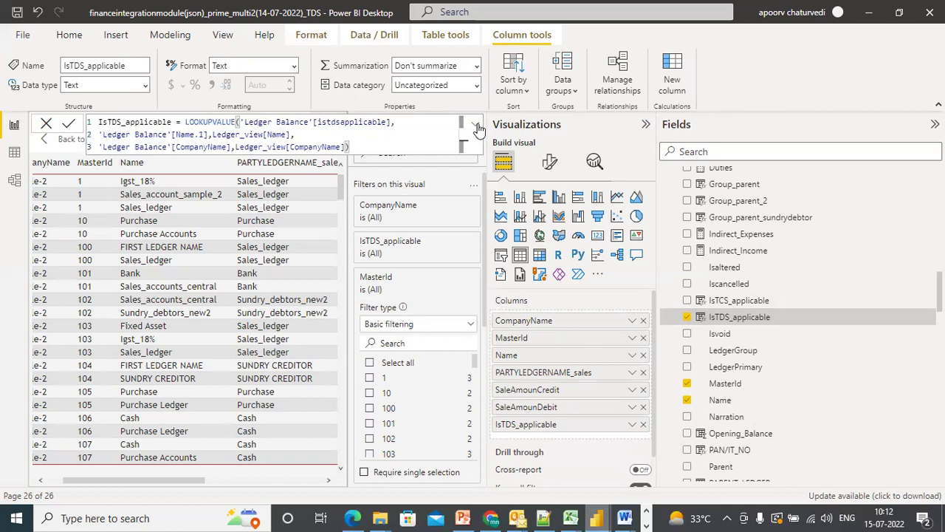
left_click(646, 124)
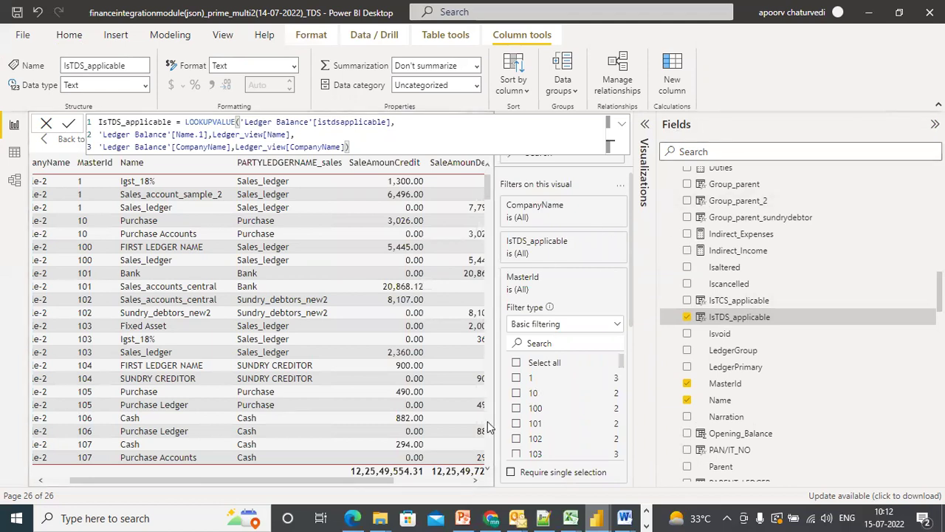
left_click(374, 327)
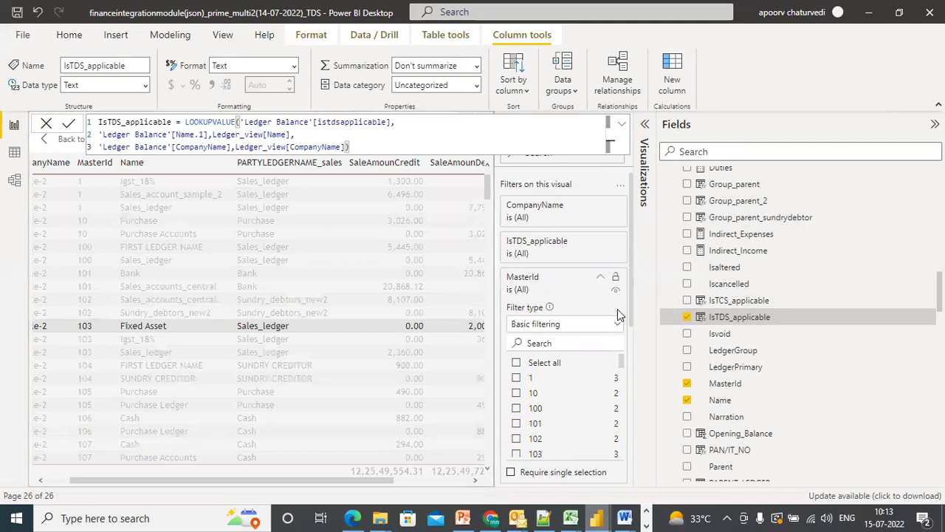
left_click(600, 243)
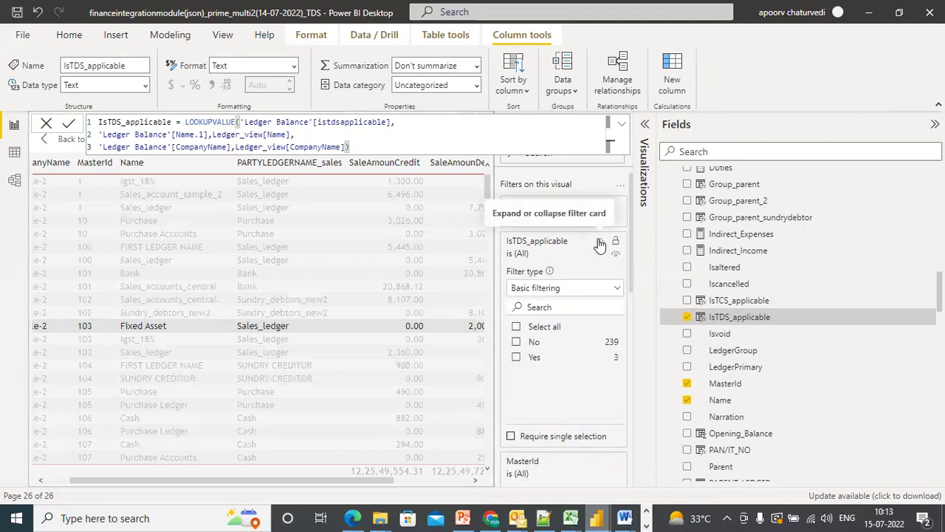
left_click(518, 359)
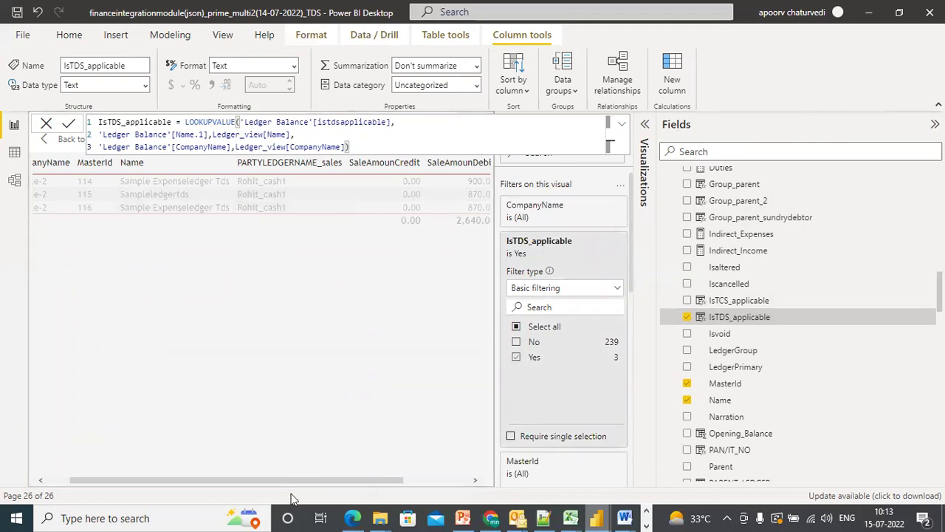
left_click_drag(372, 484, 373, 486)
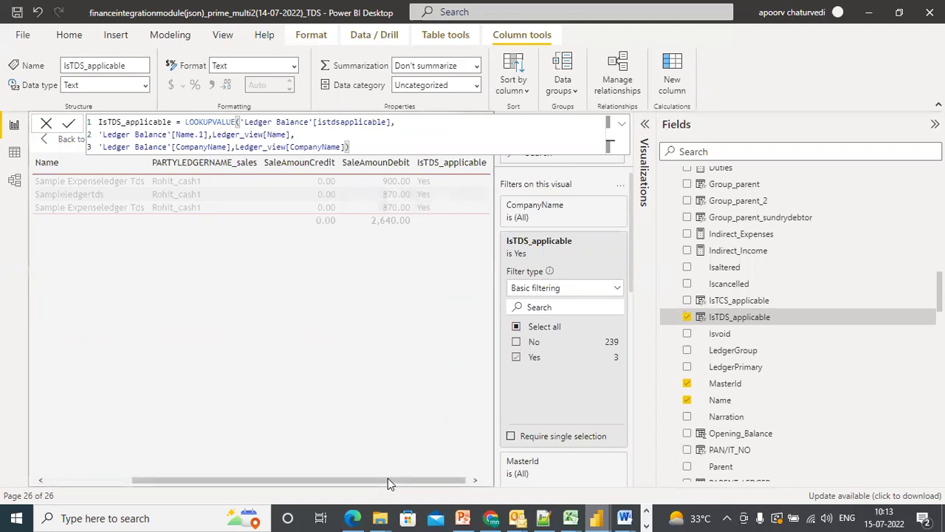
left_click_drag(388, 479, 228, 485)
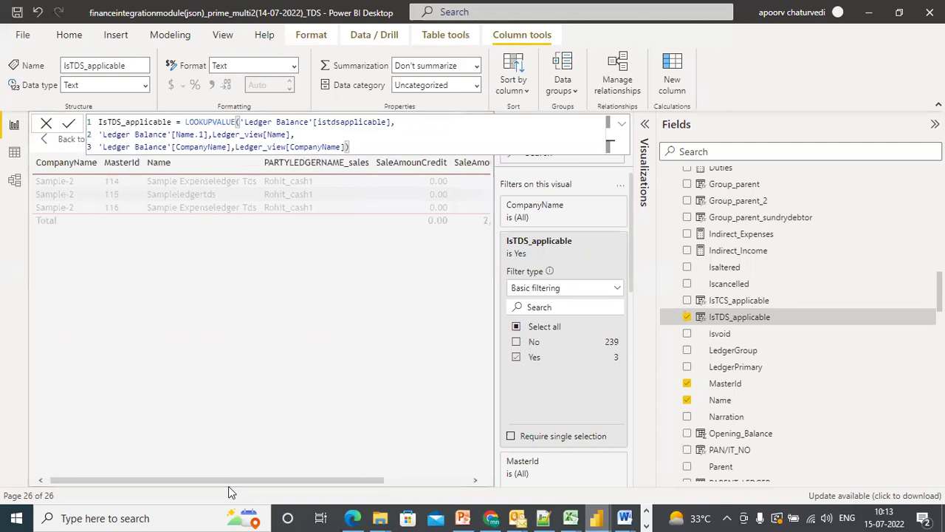
left_click_drag(228, 486, 401, 491)
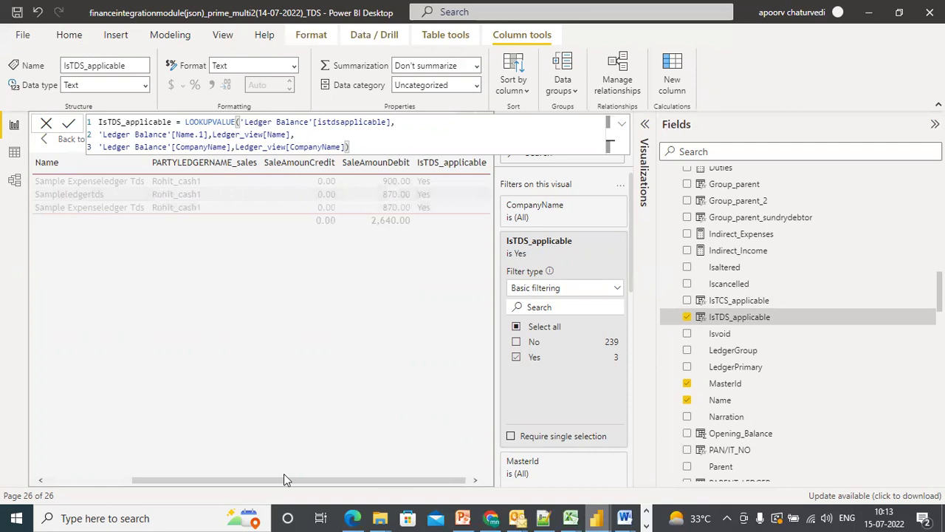
left_click_drag(279, 478, 107, 484)
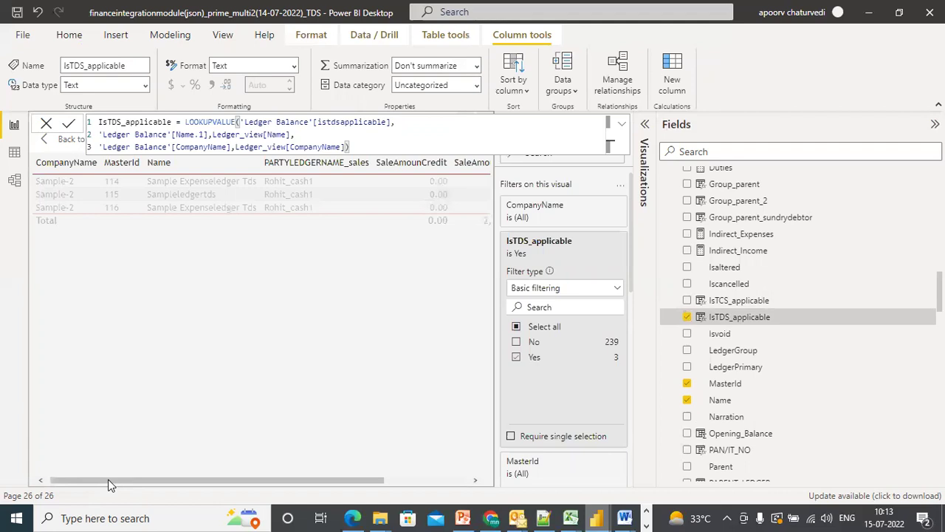
left_click(125, 195)
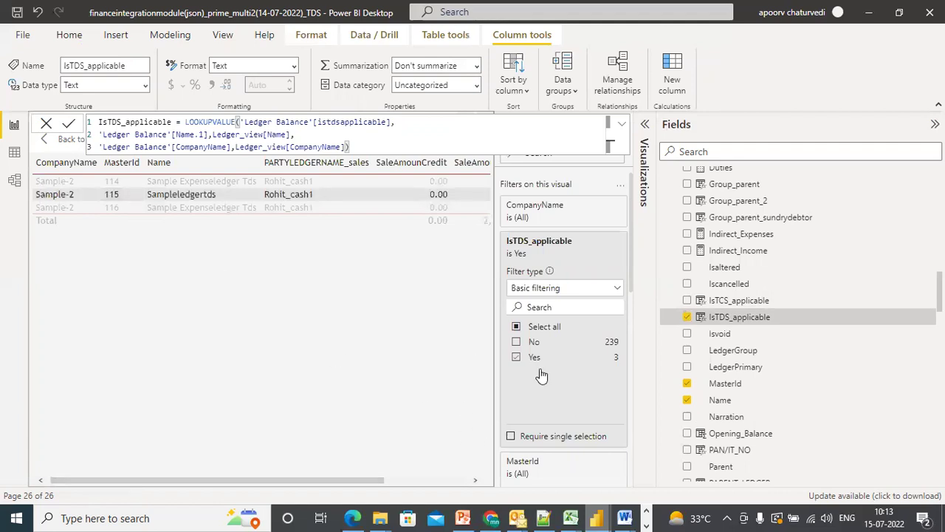
left_click(517, 359)
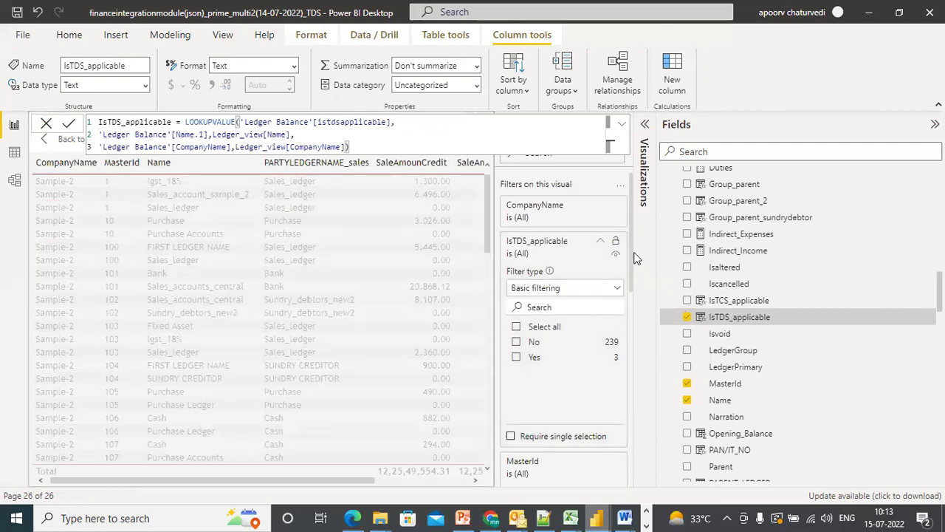
left_click(516, 327)
Filter the ledger table to MasterId 115, leaving one No and one Yes TDS ledger at 870.00
left_click_drag(631, 235, 622, 314)
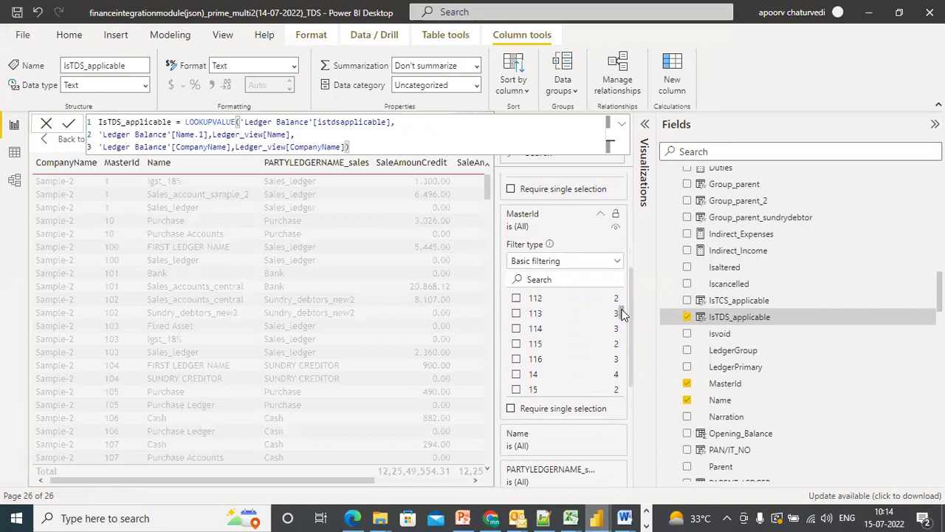
left_click(516, 346)
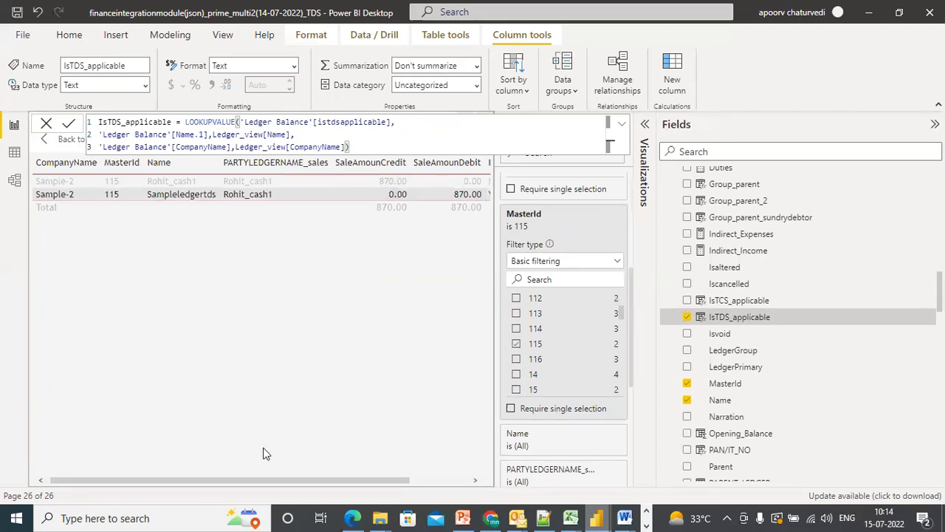
left_click_drag(254, 481, 281, 486)
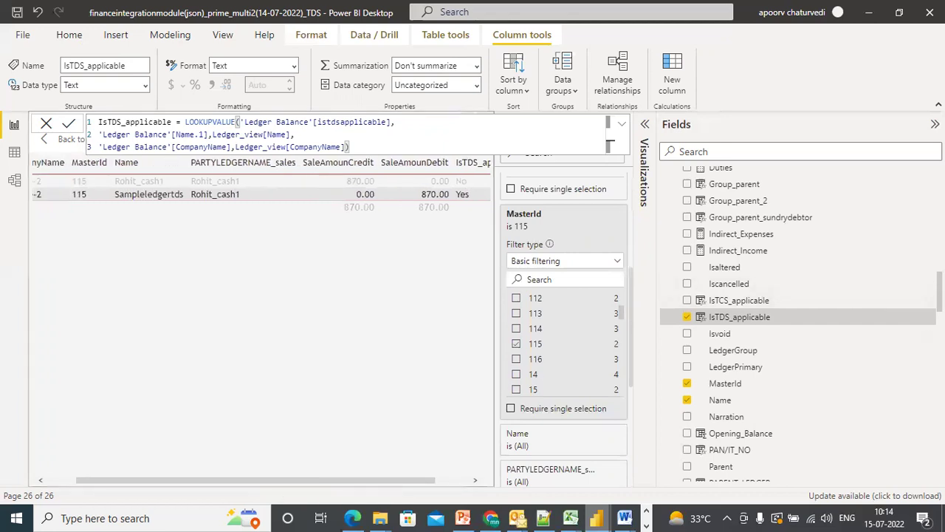
scroll(801, 323, "up", 1)
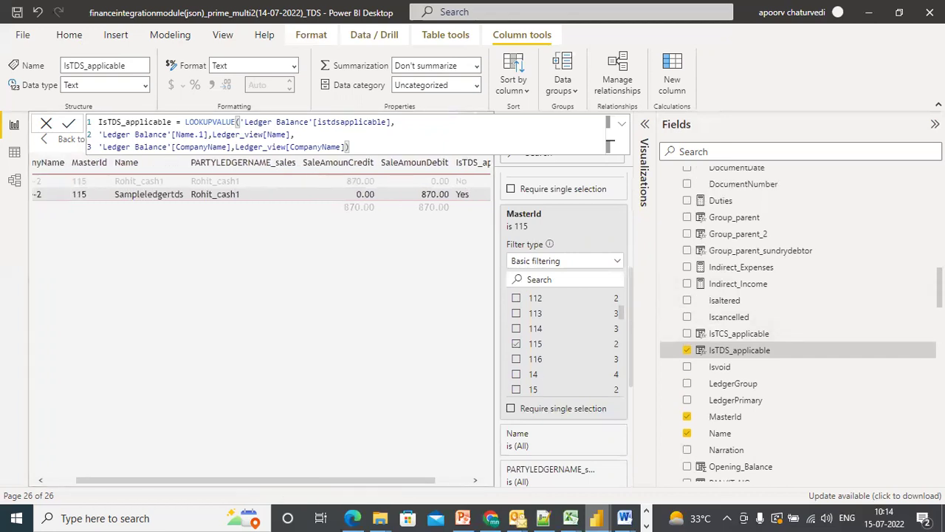
scroll(801, 324, "up", 1)
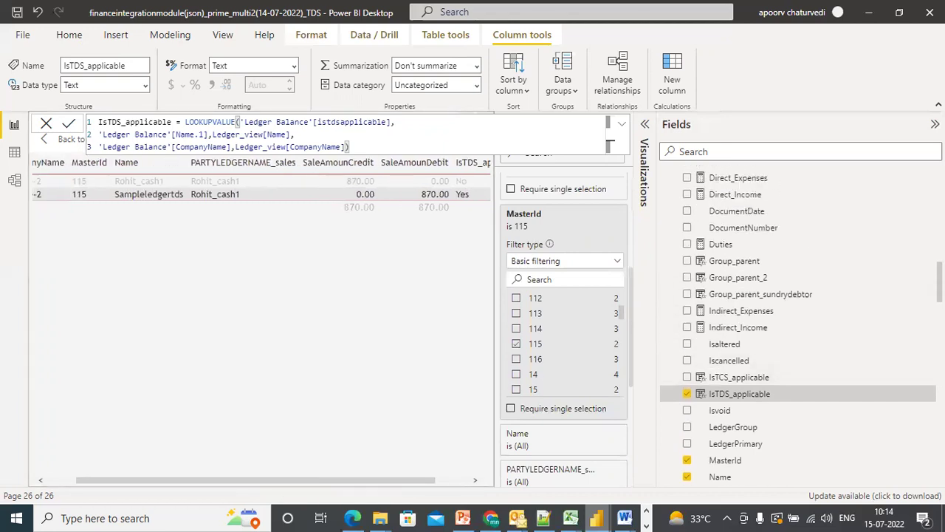
Add Group_parent, Group_parent_2 and LedgerPrimary columns to the ledger table
left_click(687, 262)
left_click(688, 278)
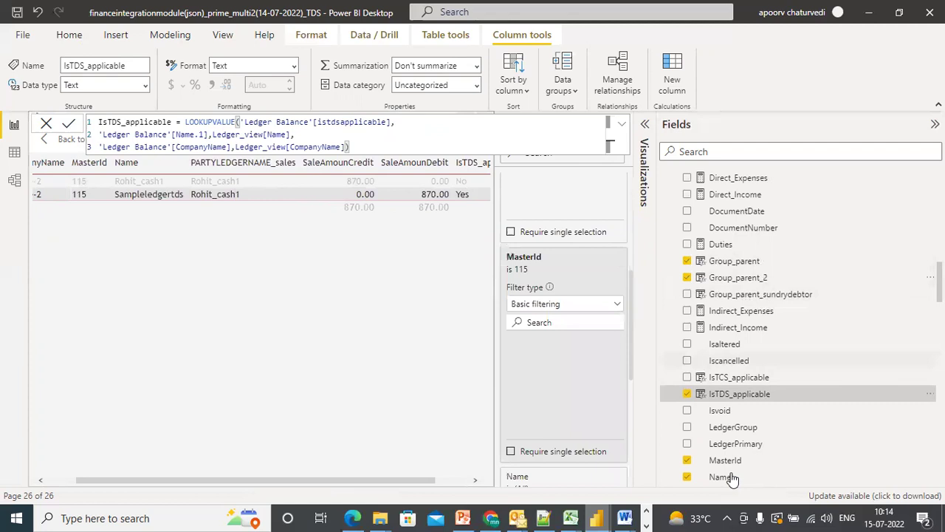
left_click(687, 443)
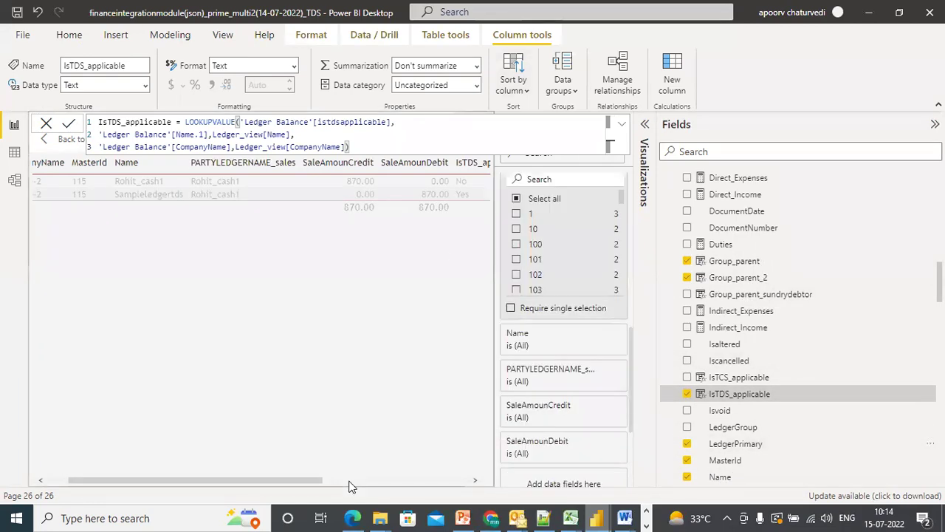
scroll(351, 486, "right", 3)
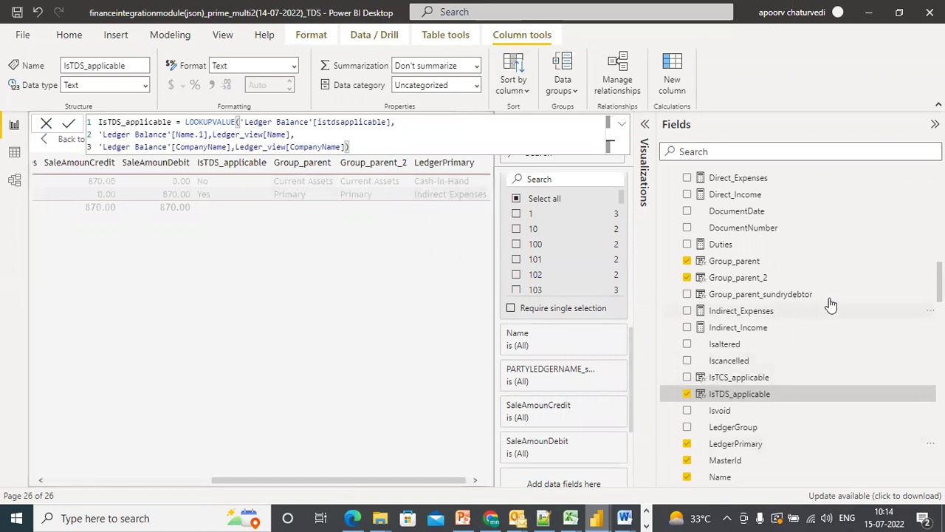
Inspect the DAX formulas behind the Group_parent_2 and Group_parent fields
left_click(757, 279)
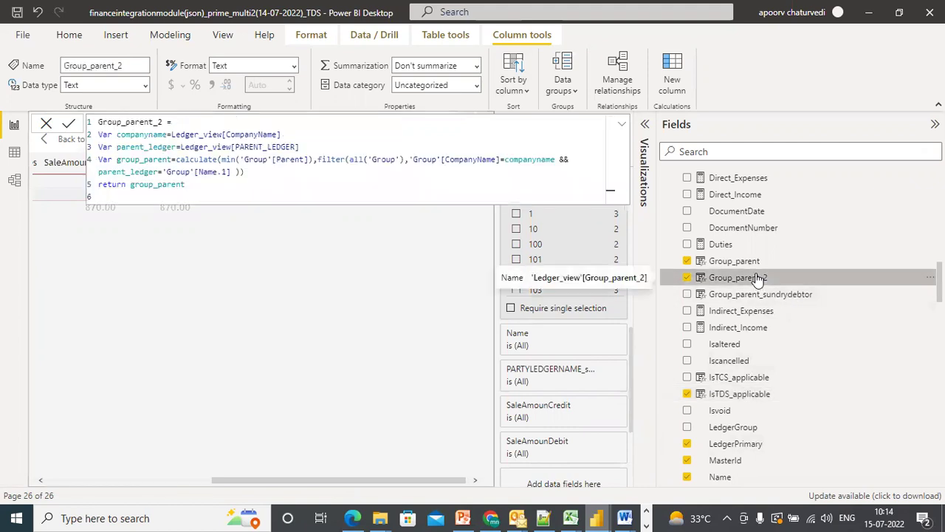
double_click(757, 278)
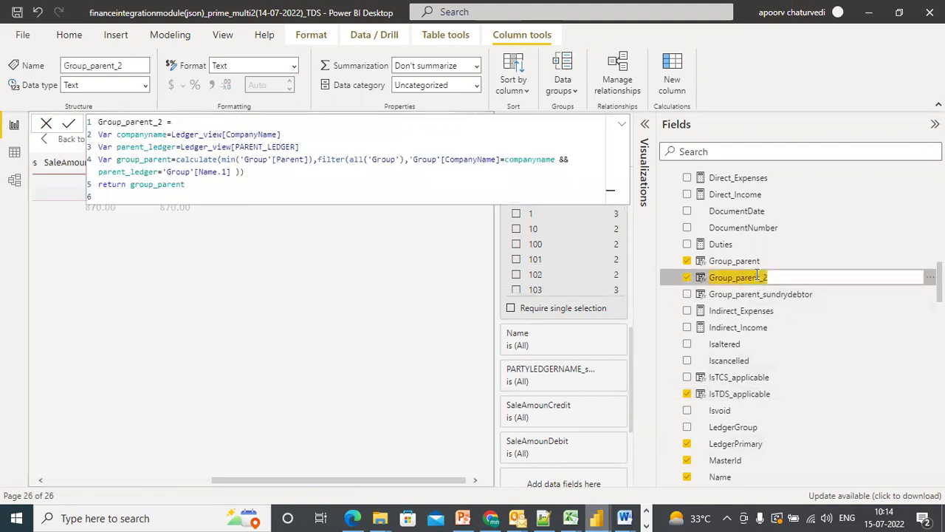
left_click(759, 277)
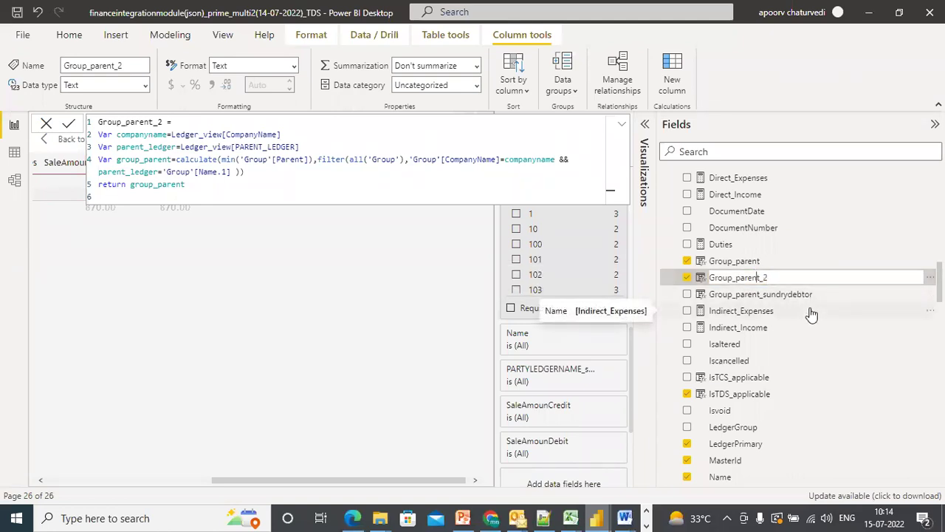
left_click(739, 262)
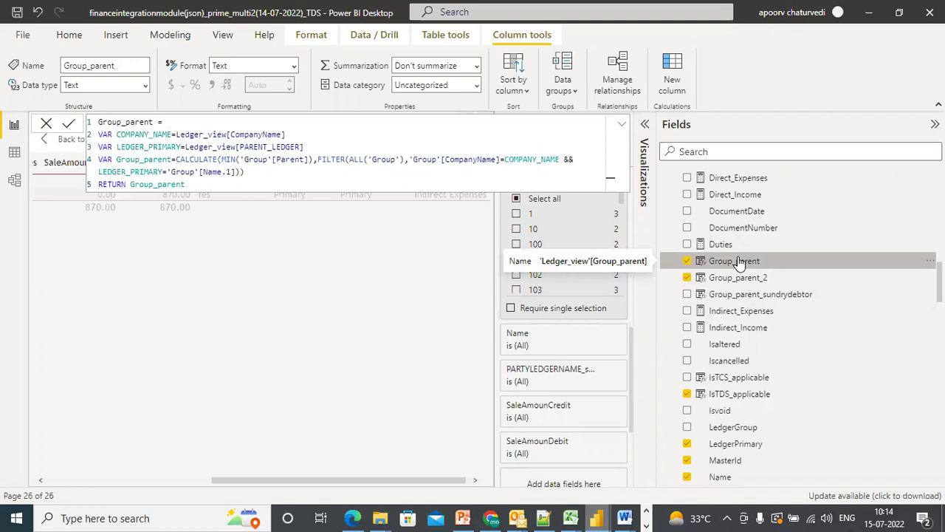
Add the LedgerGroup column and scroll the table right to show the new group columns
left_click(687, 428)
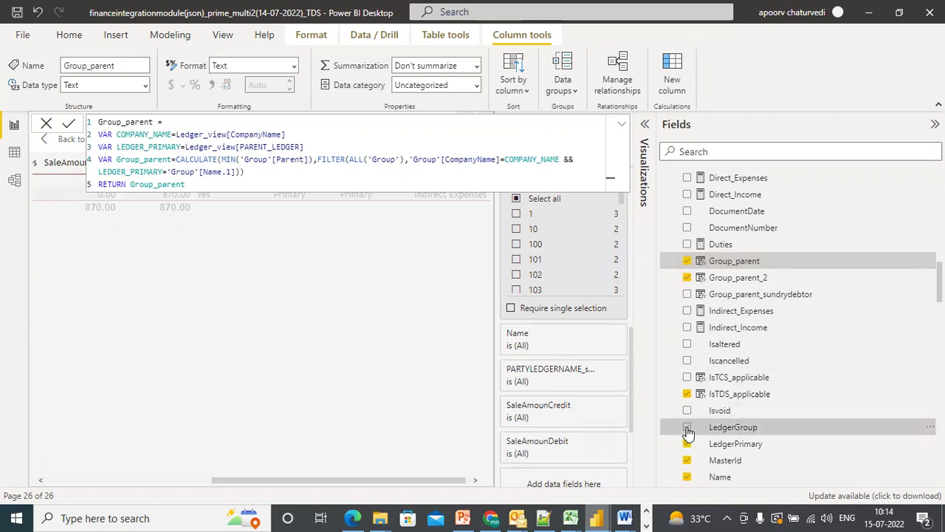
left_click(473, 481)
left_click(473, 481)
left_click(473, 480)
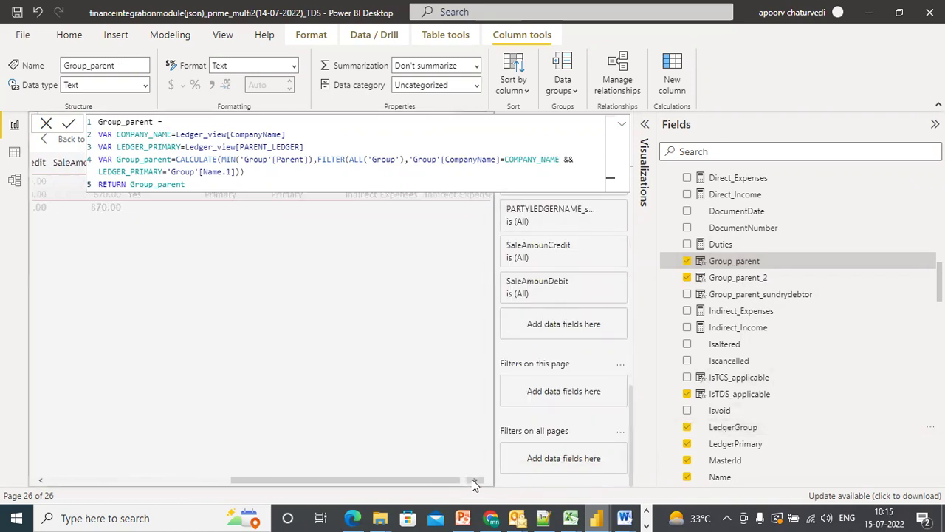
left_click(622, 124)
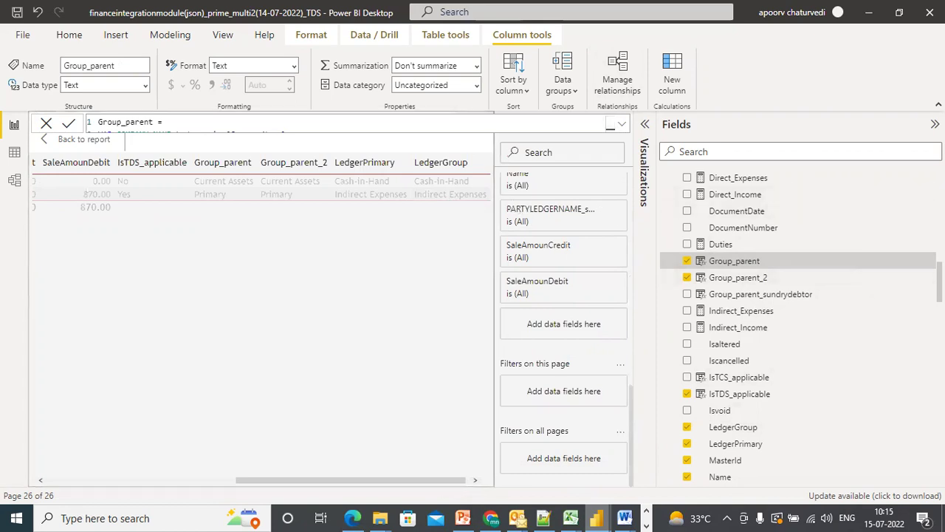
Add the Parent and PARENT_LEDGER fields as ledger table columns
scroll(797, 325, "up", 4)
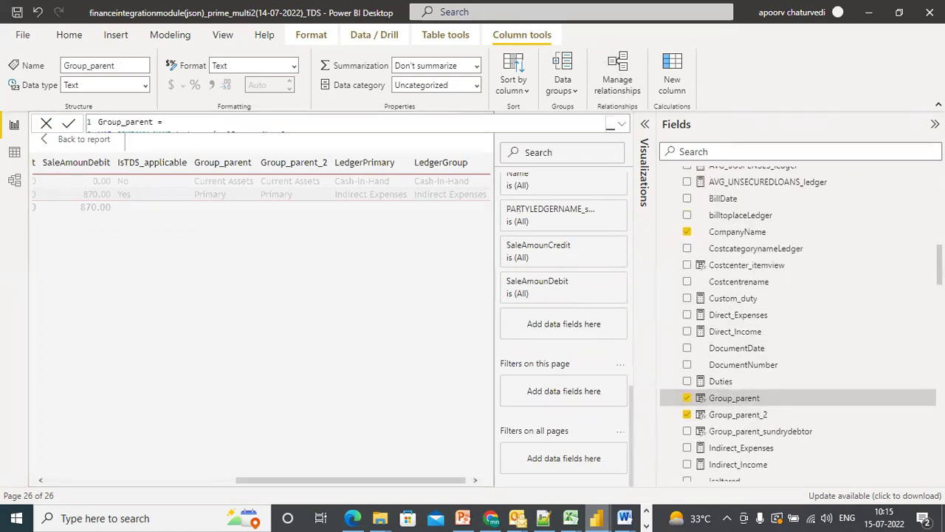
scroll(798, 325, "up", 3)
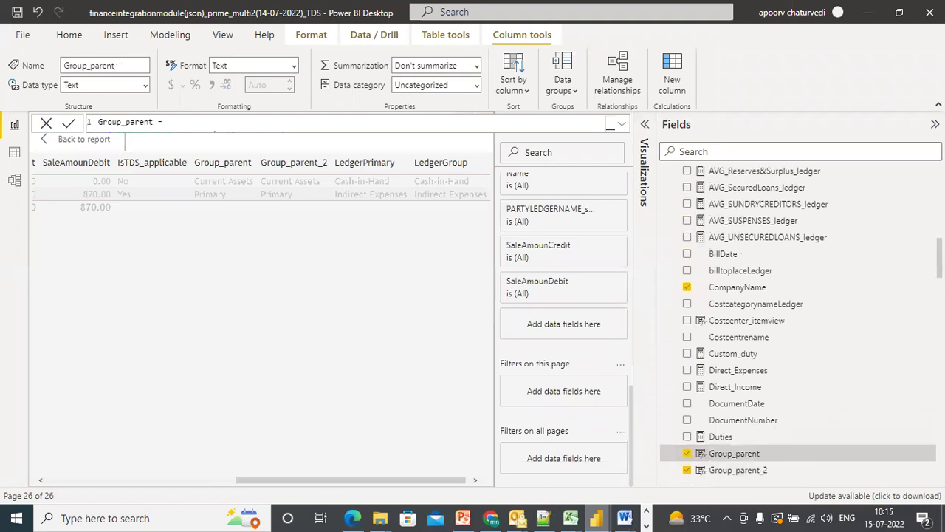
scroll(797, 325, "down", 10)
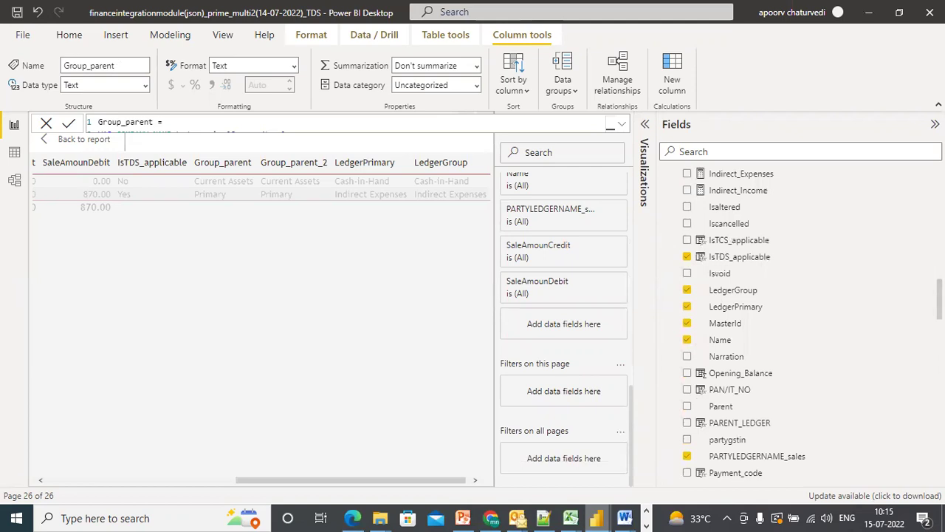
scroll(744, 325, "down", 1)
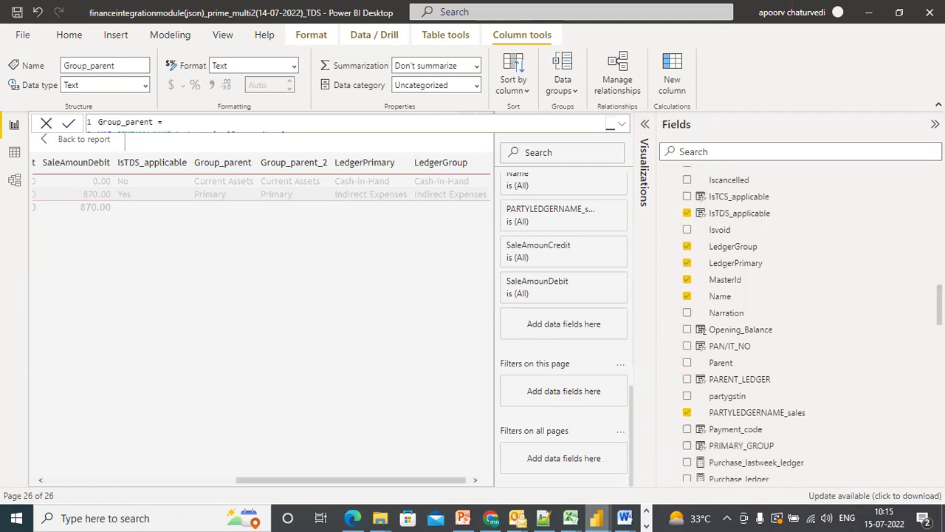
left_click(687, 364)
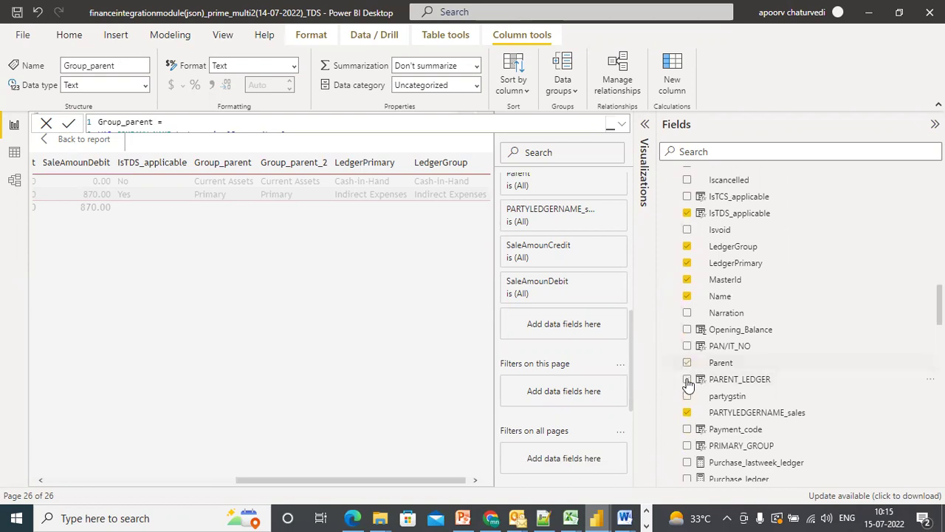
left_click(687, 380)
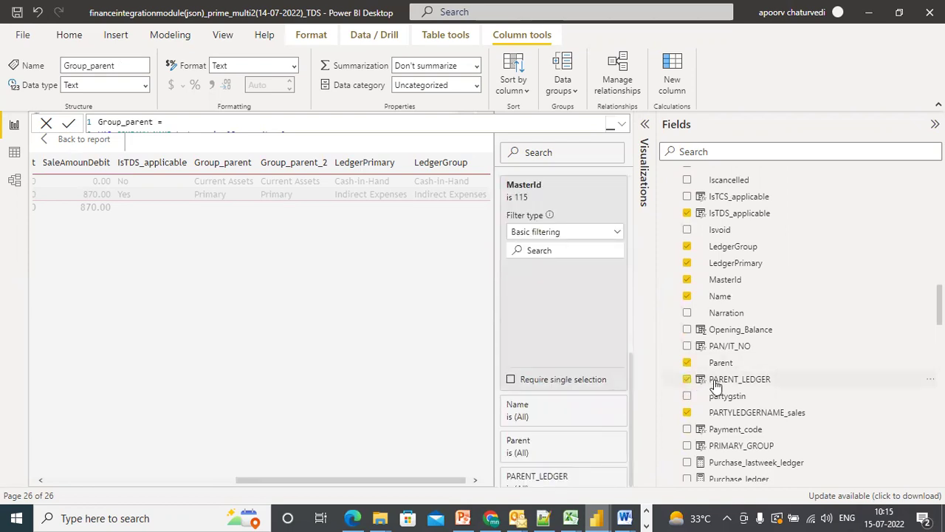
Expand the formula bar to read PARENT_LEDGER's CALCULATE formula, then shrink it back
left_click(621, 125)
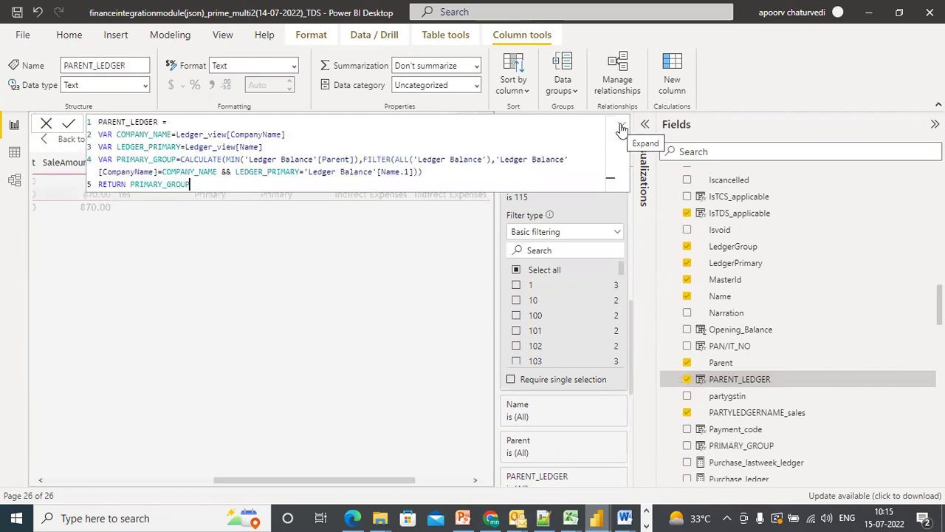
left_click(621, 128)
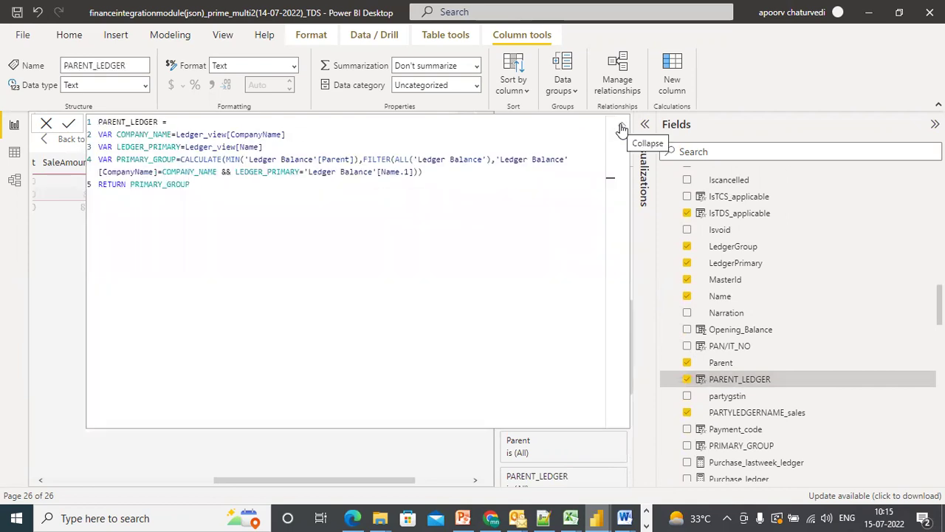
left_click(621, 127)
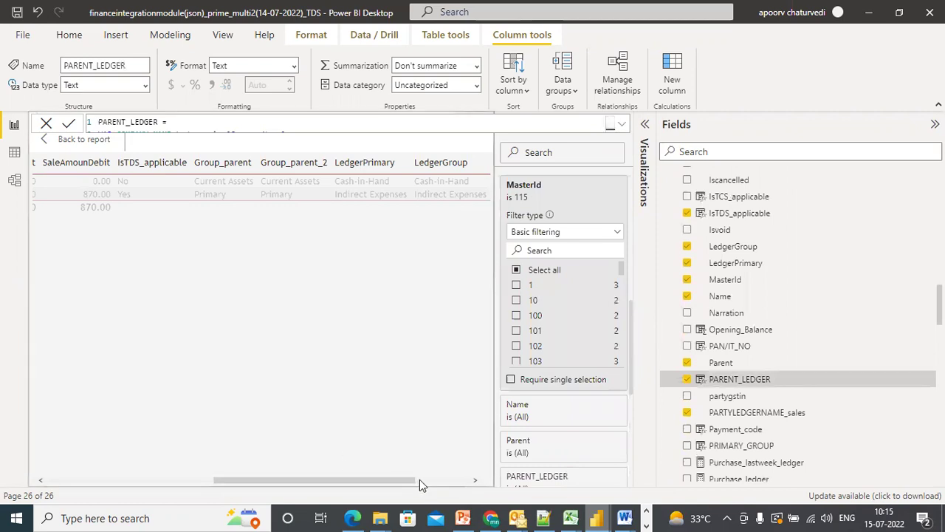
left_click_drag(417, 480, 467, 484)
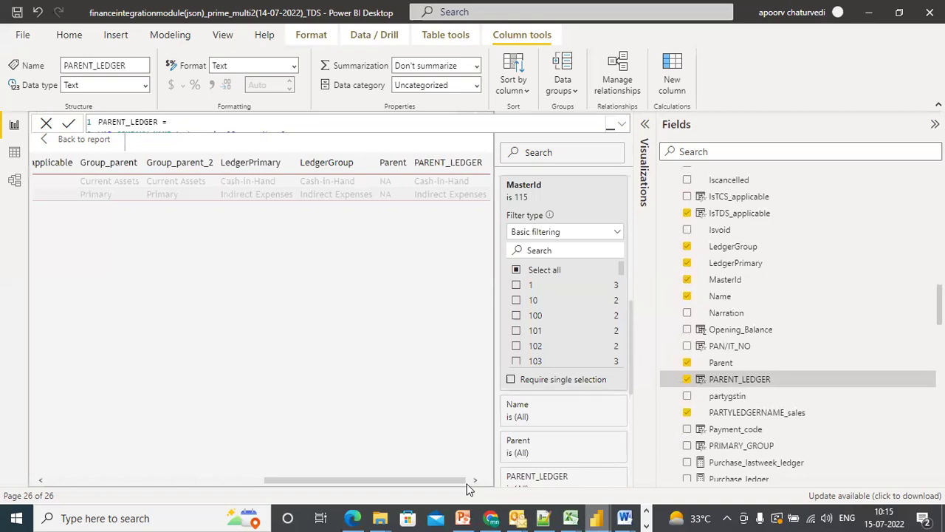
left_click_drag(465, 489, 96, 489)
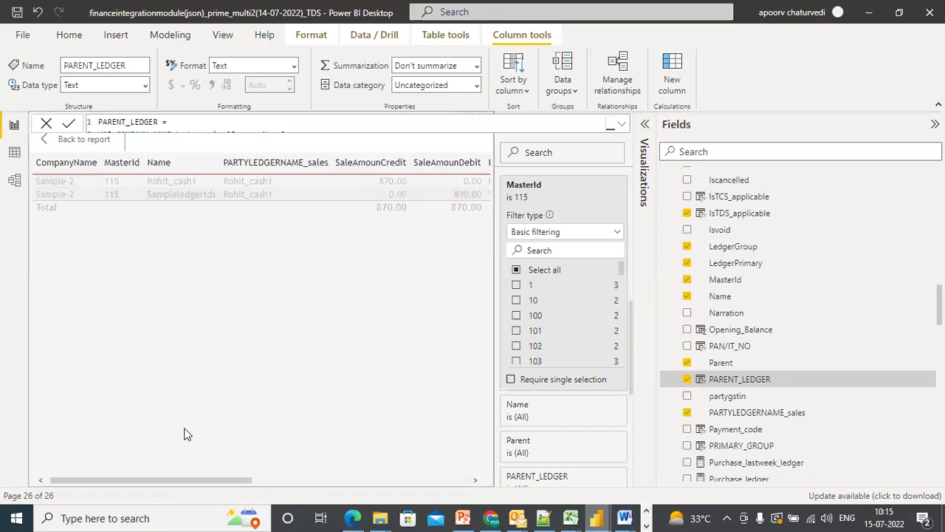
left_click_drag(182, 480, 296, 480)
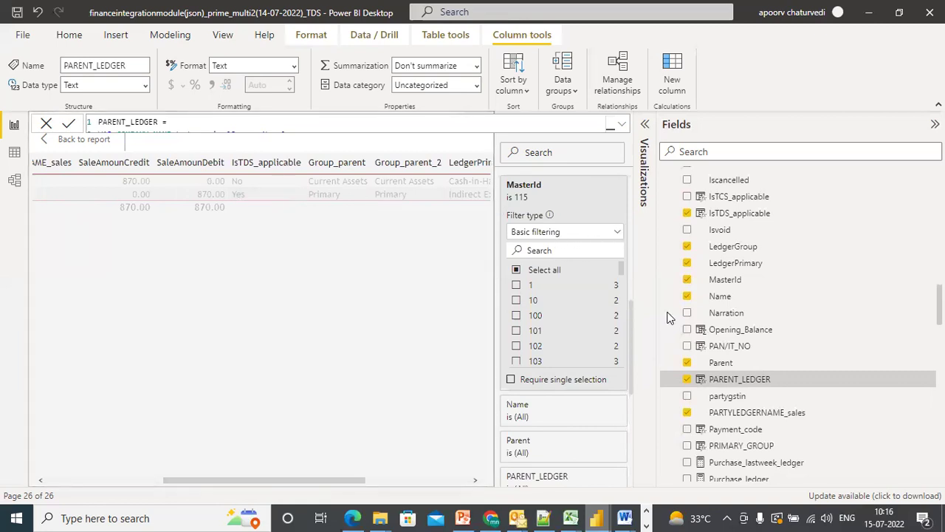
left_click_drag(621, 270, 620, 283)
scroll(621, 283, "down", 1)
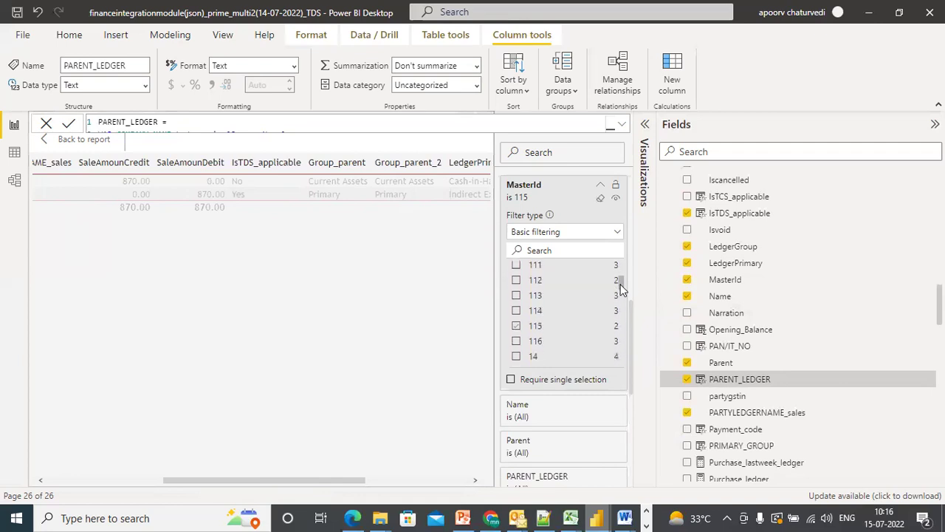
Add MasterId 116 to the 115 filter, then scroll the five-row ledger table across its columns
left_click(516, 343)
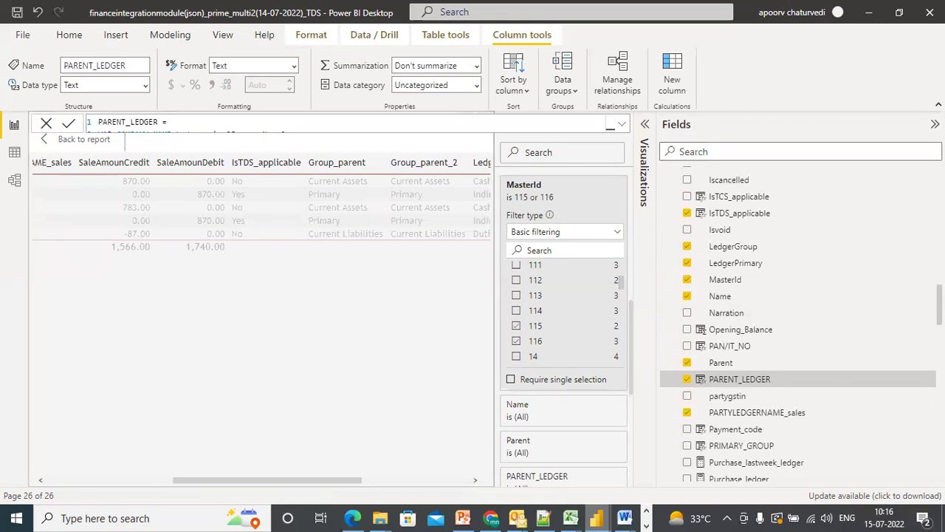
left_click(936, 124)
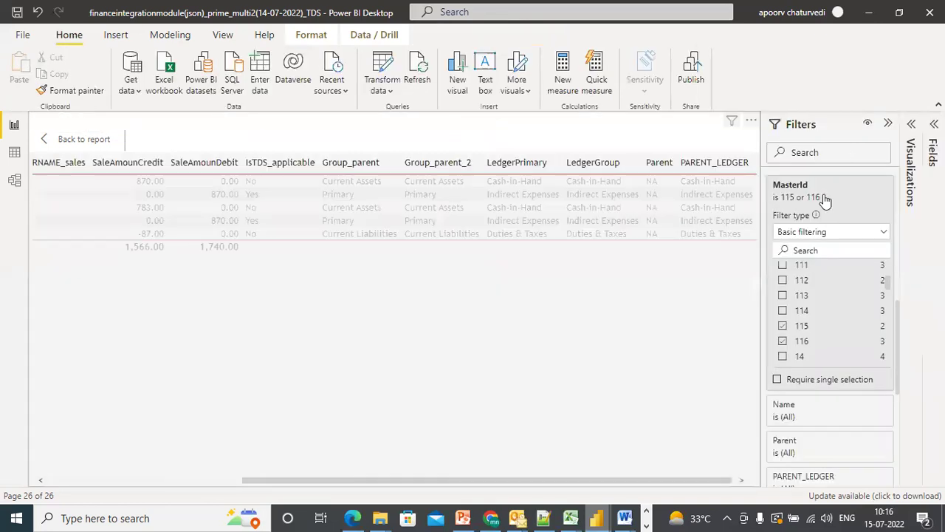
left_click(219, 481)
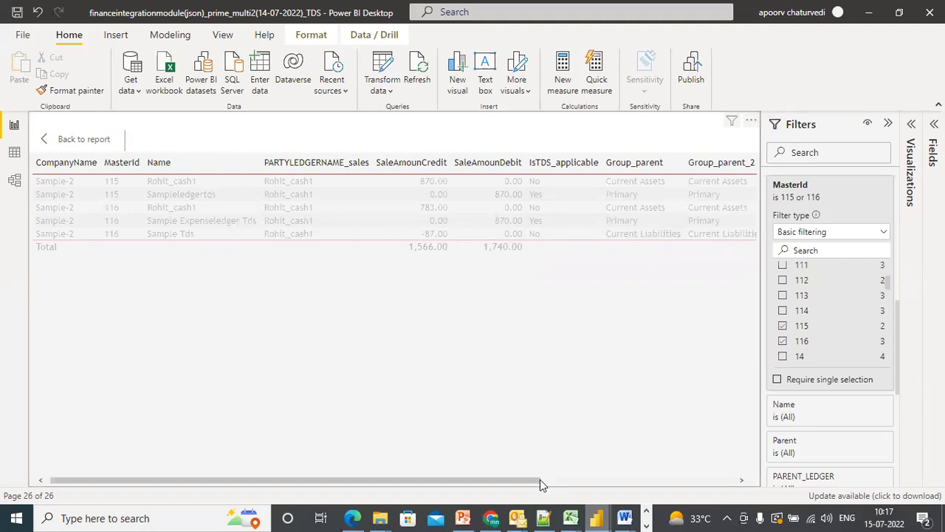
left_click_drag(539, 481, 626, 492)
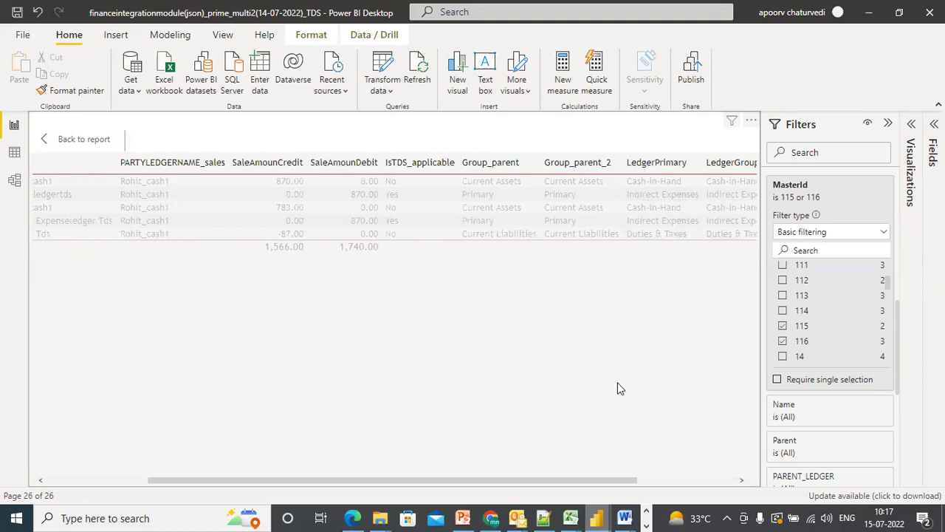
left_click_drag(627, 479, 739, 480)
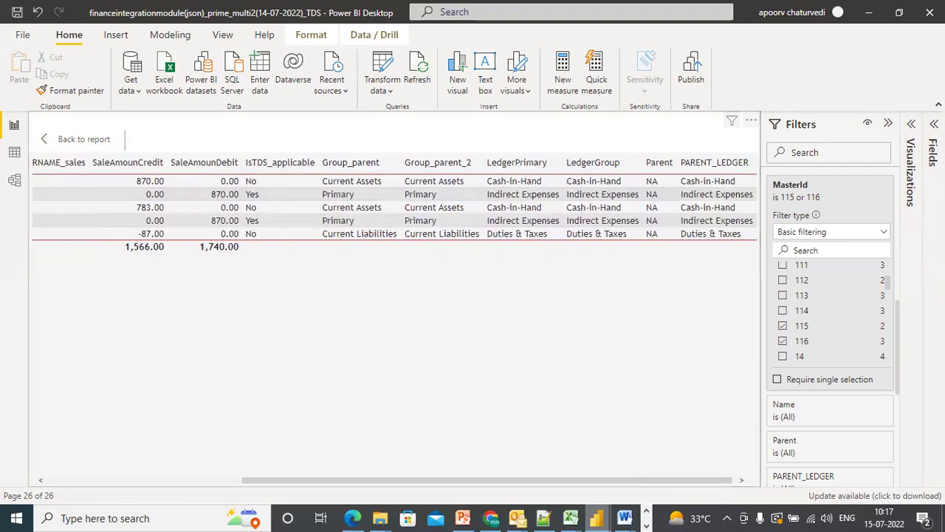
left_click(933, 170)
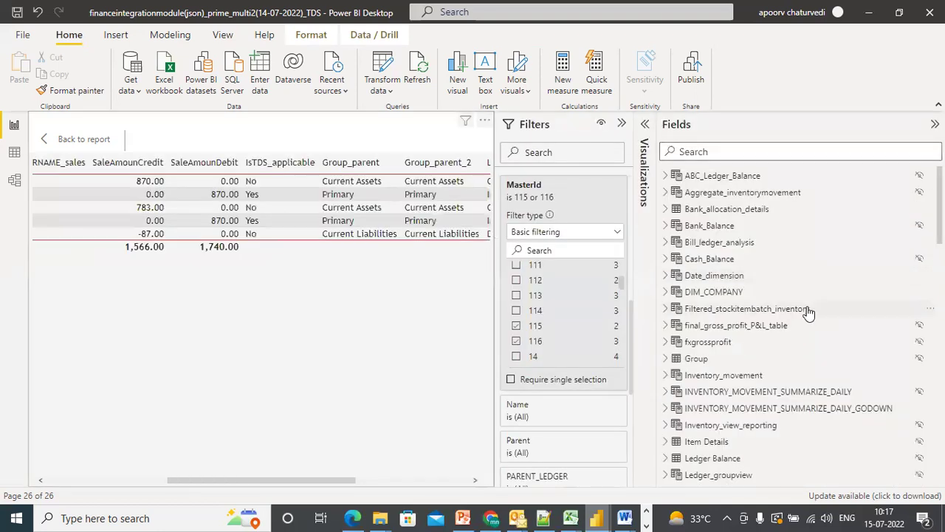
scroll(659, 373, "down", 3)
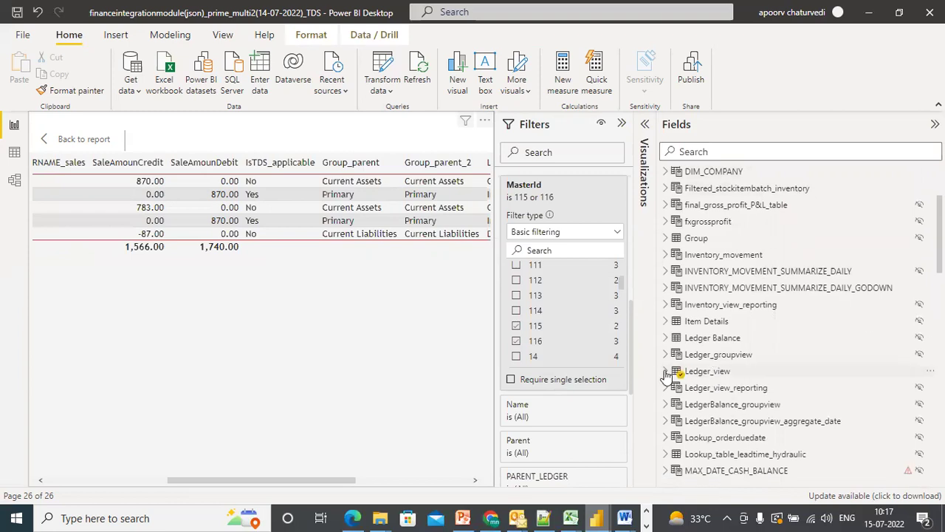
left_click(665, 372)
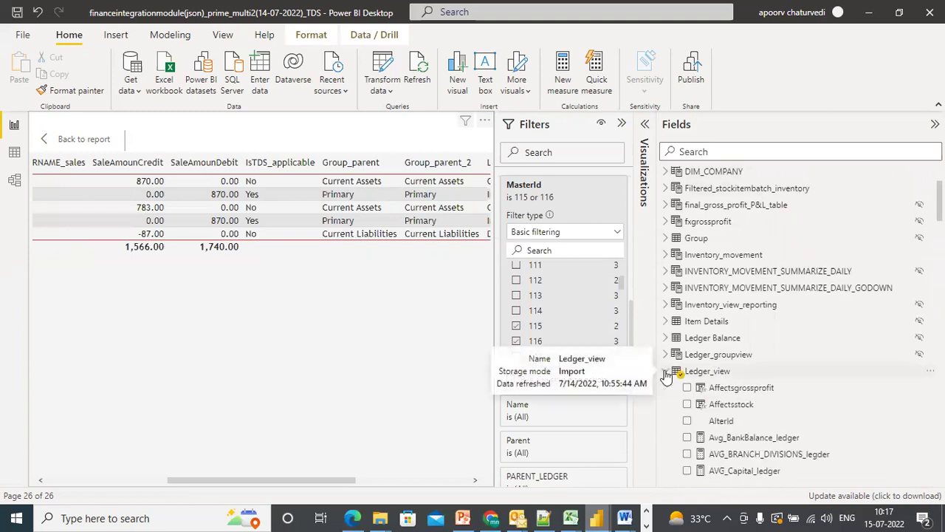
scroll(798, 325, "down", 2)
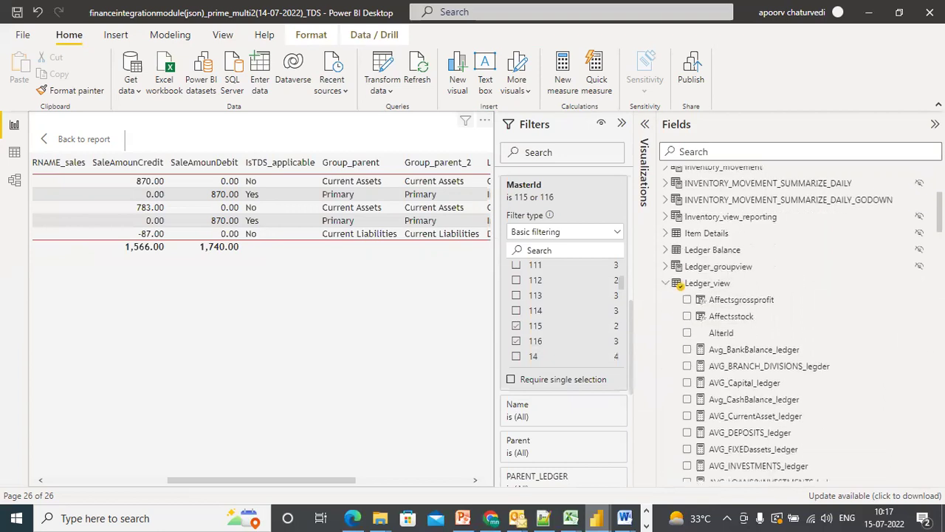
scroll(798, 325, "up", 1)
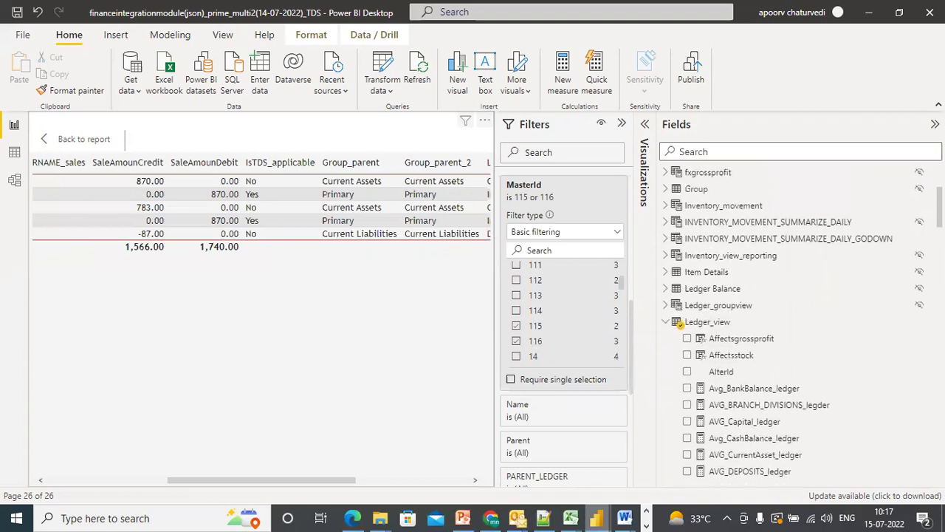
left_click(750, 339)
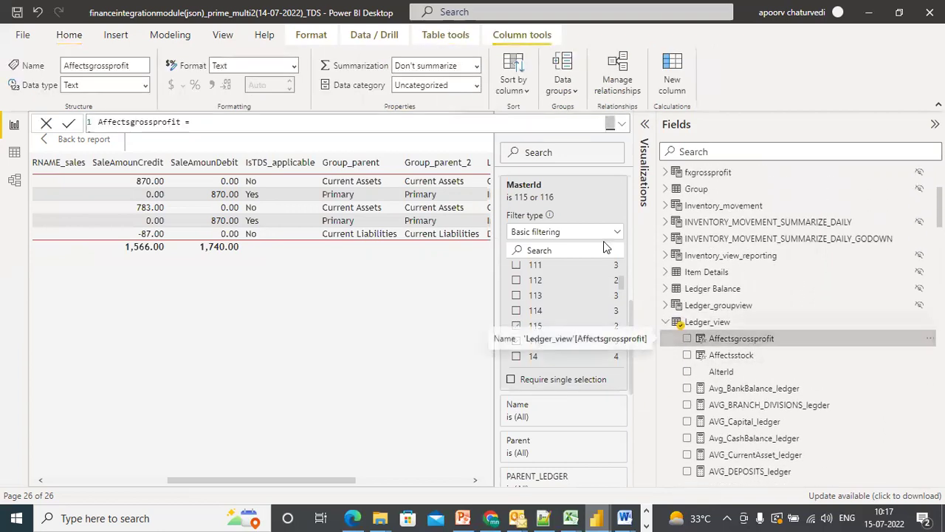
left_click(621, 126)
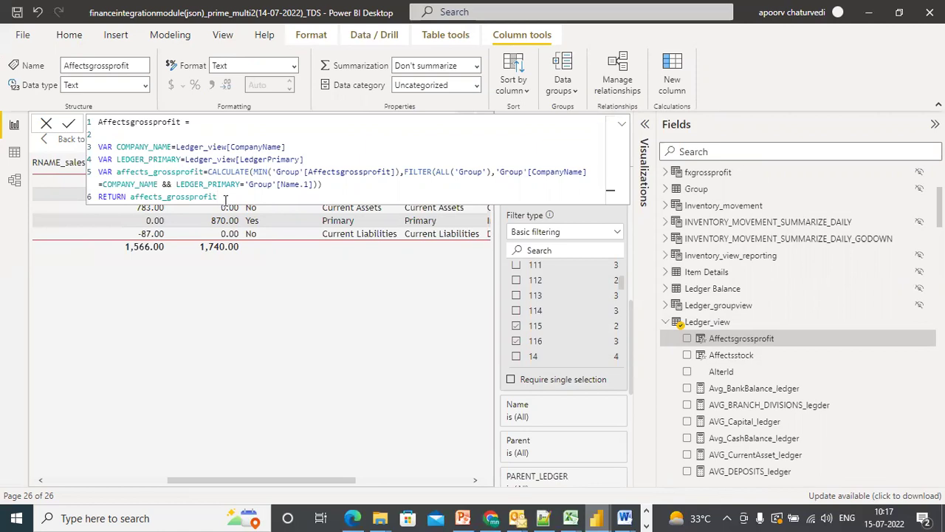
left_click_drag(225, 198, 92, 127)
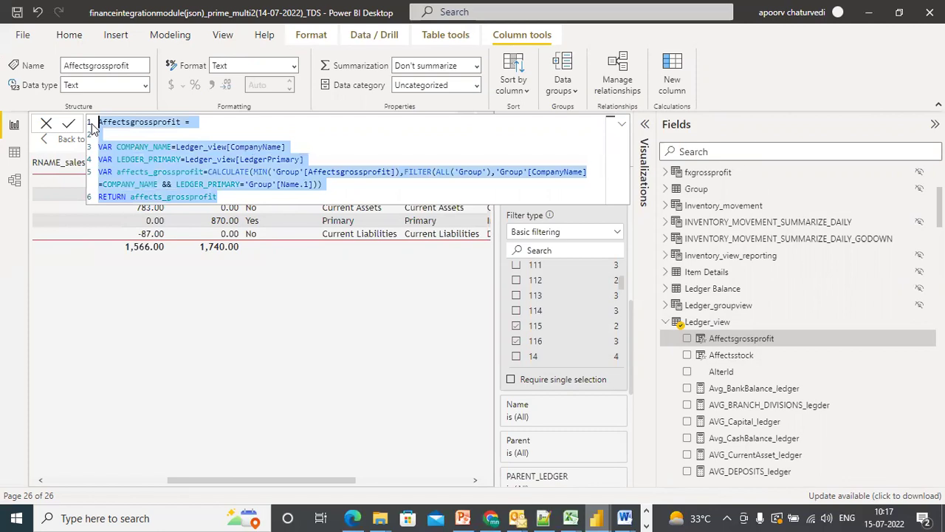
left_click(702, 325)
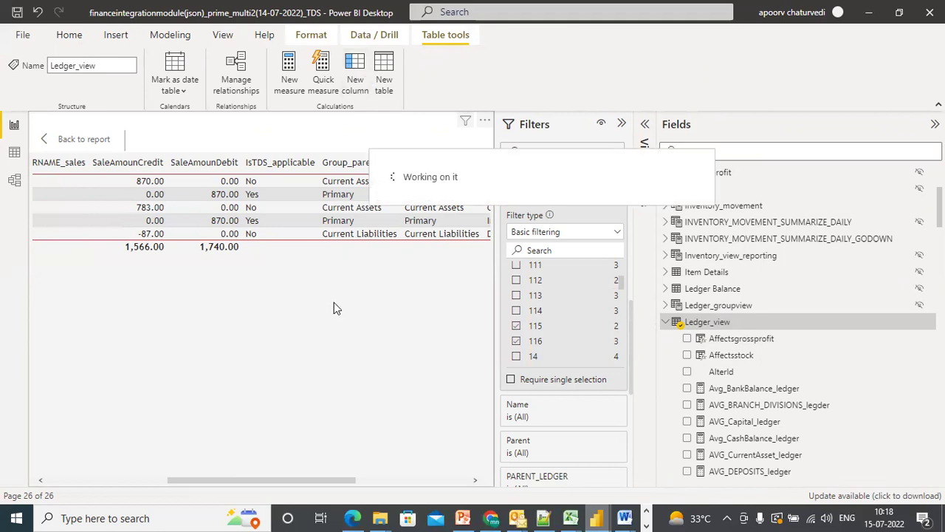
Launch Word 2010 and type the heading 'Step 1:' in a new document
left_click(171, 516)
type("word")
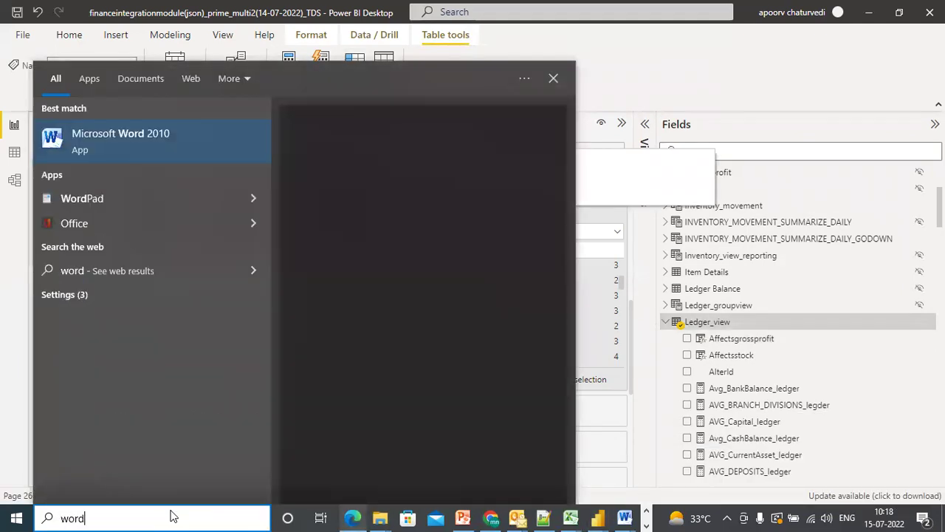
left_click(99, 133)
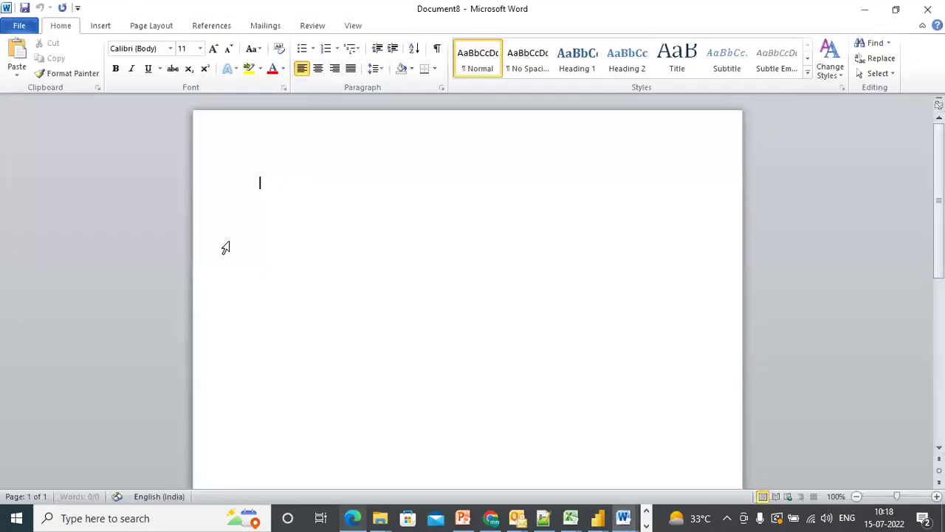
type("Step")
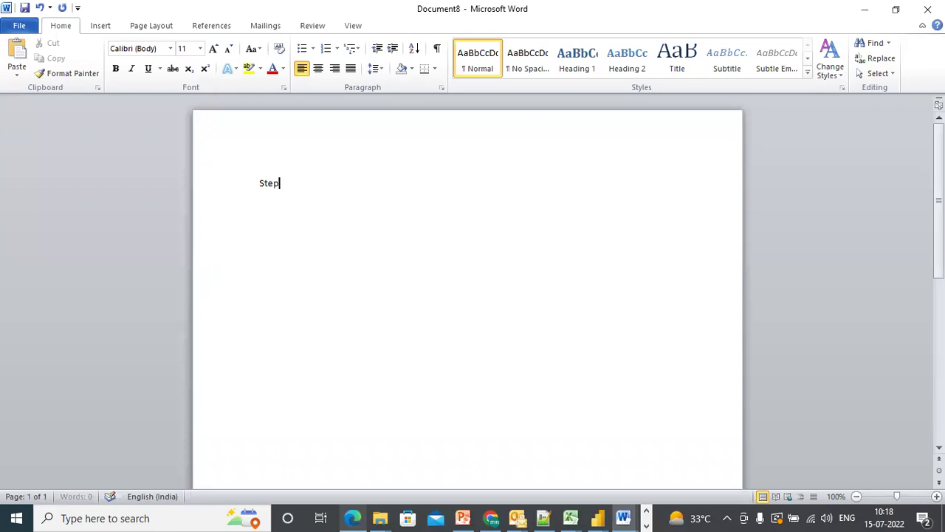
type(" 1:")
Add item a.) Pick up all the ledger entries where 'IsTds'="Yes"
key("Return")
type("a.)")
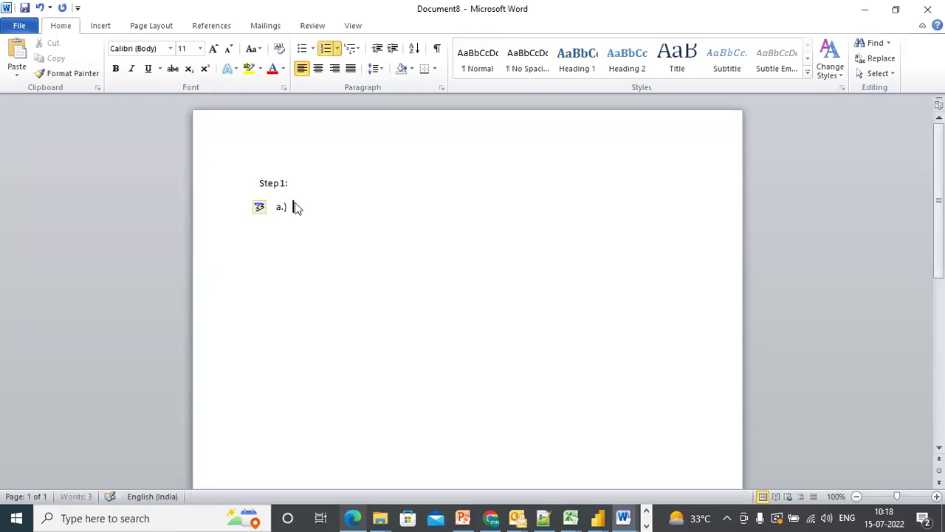
type(" Pick up all the ledger entries where ")
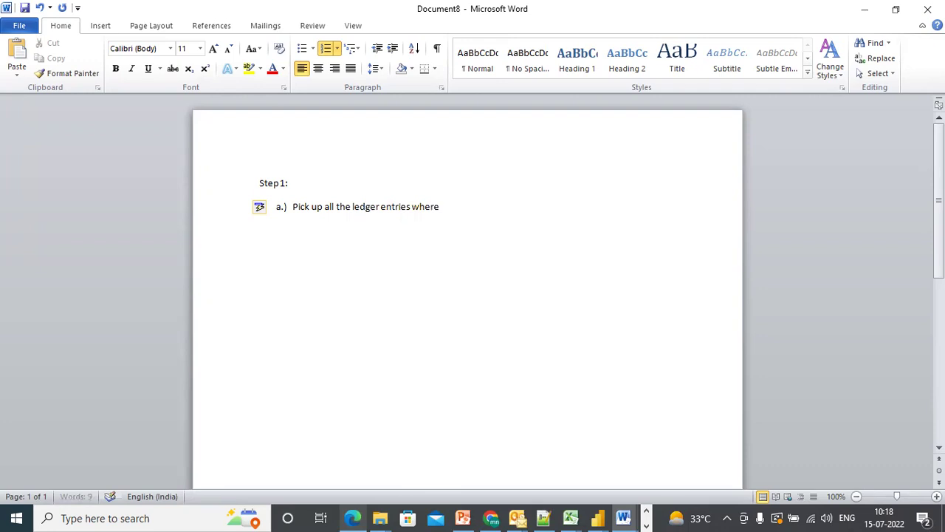
type("'Is")
type("Tds")
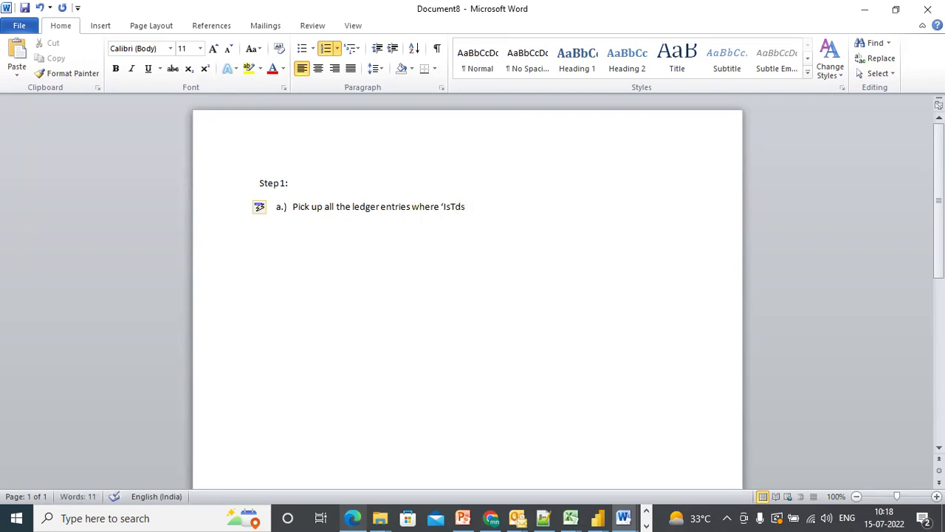
type("'=\"Yes\"")
key("Return")
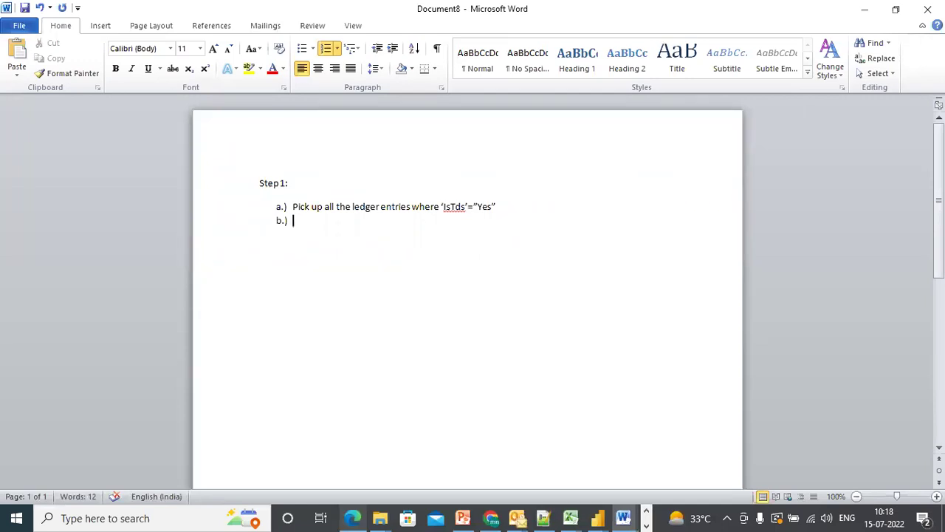
Add item b.) filtering entries belonging to the revenue account (Affects revenue is "Yes")
type("Thereafter filter all the")
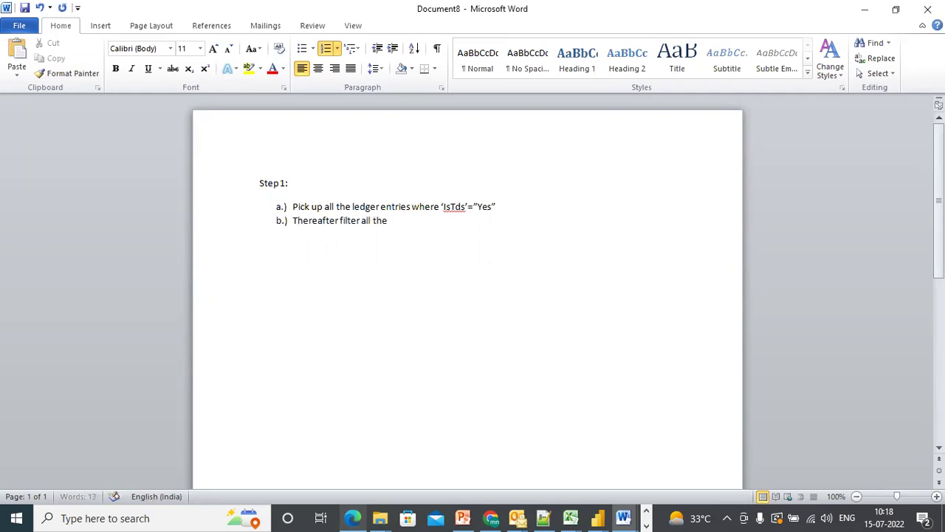
type(" entries that belong wi")
key("BackSpace")
key("BackSpace")
type("to the revenue")
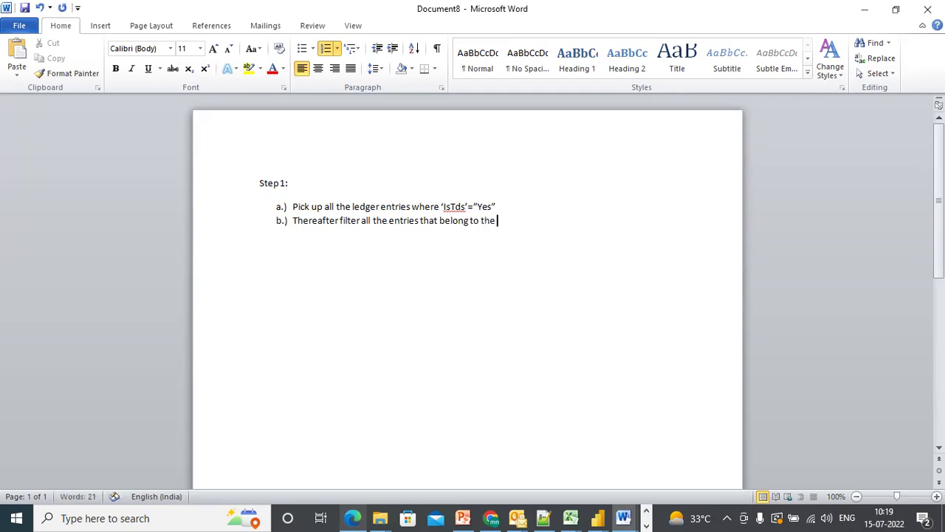
type(" account(")
key("BackSpace")
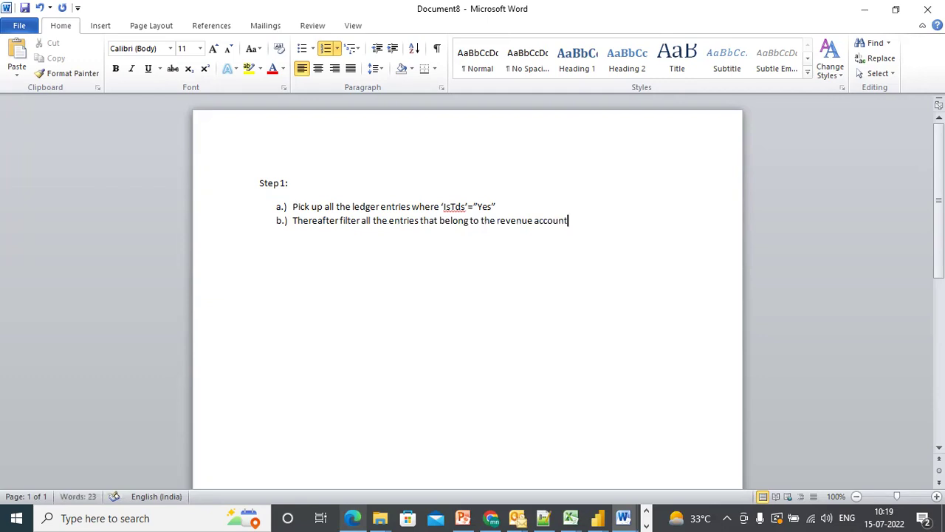
type("(Affects reveb")
key("BackSpace")
type("nue is")
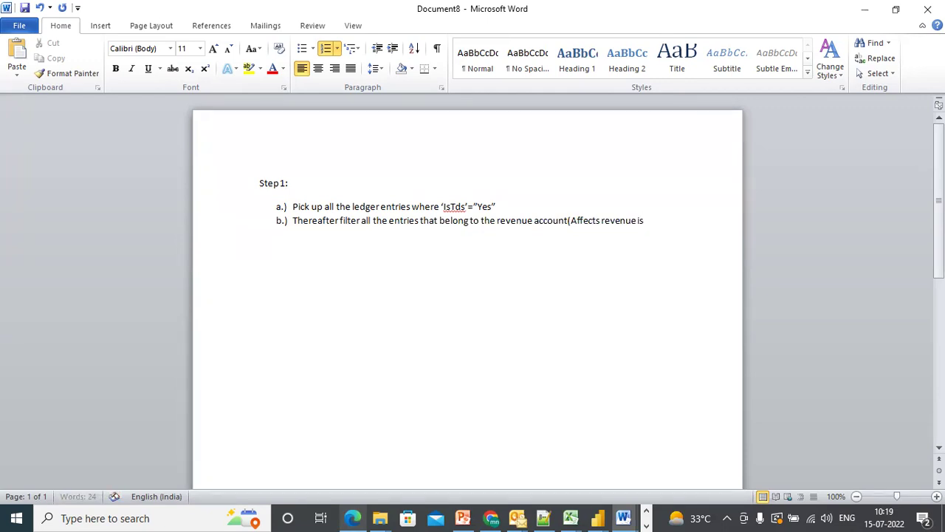
type(" \"Yes")
type("\")")
key("Return")
left_click(491, 518)
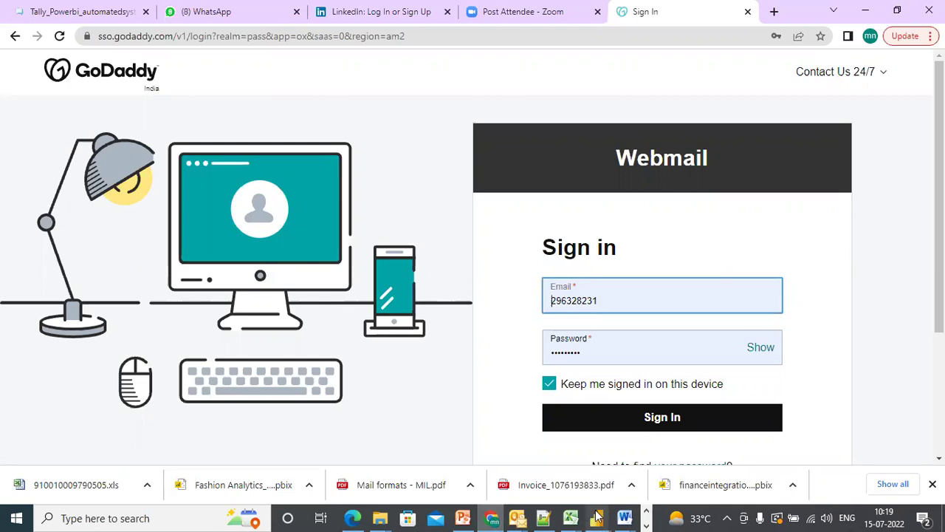
mouse_move(597, 518)
left_click(693, 409)
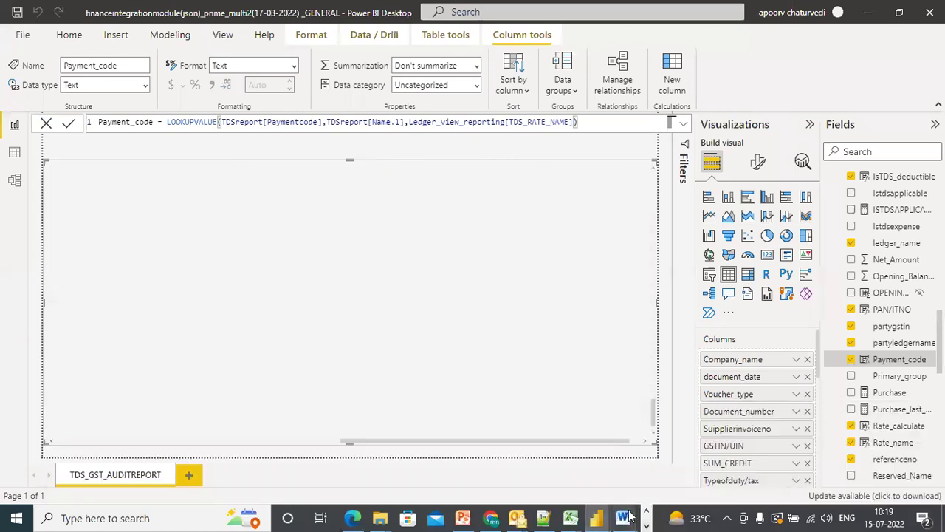
mouse_move(630, 515)
left_click(882, 462)
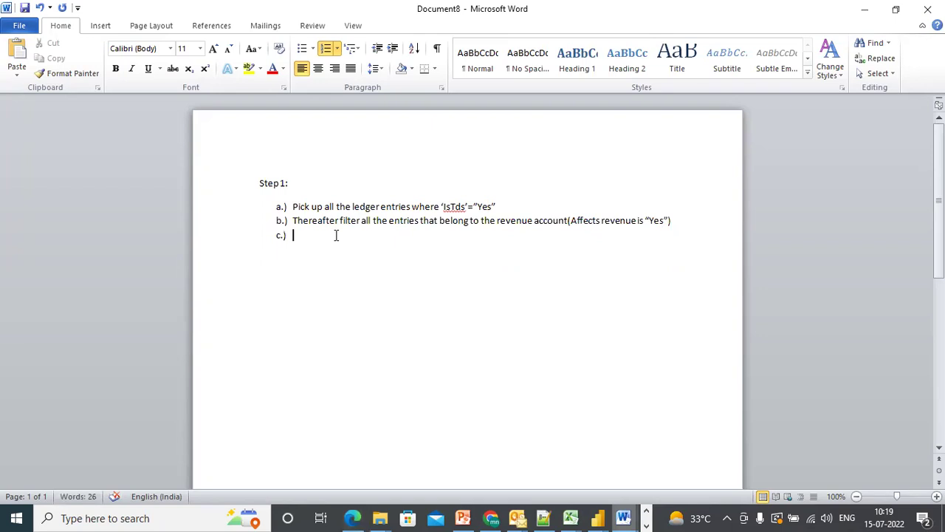
Add c.) picking required columns, d.) totalling duties and taxes per master/company id, and begin e.) on invoice totals
type("Pick up all the required columns from b.")
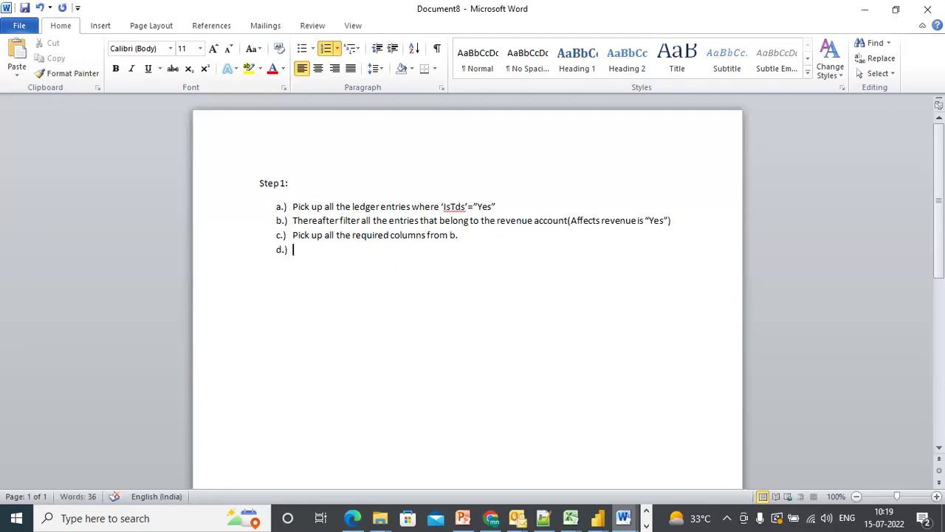
type("Find the totaldutoes")
key("BackSpace")
key("BackSpace")
key("BackSpace")
type("ies and taxes for the ma")
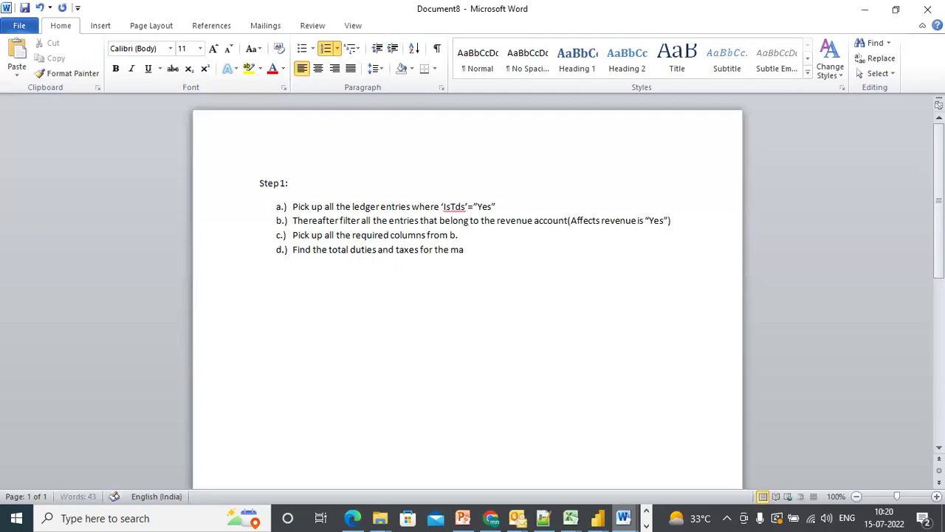
type("ster id and company id combination in ")
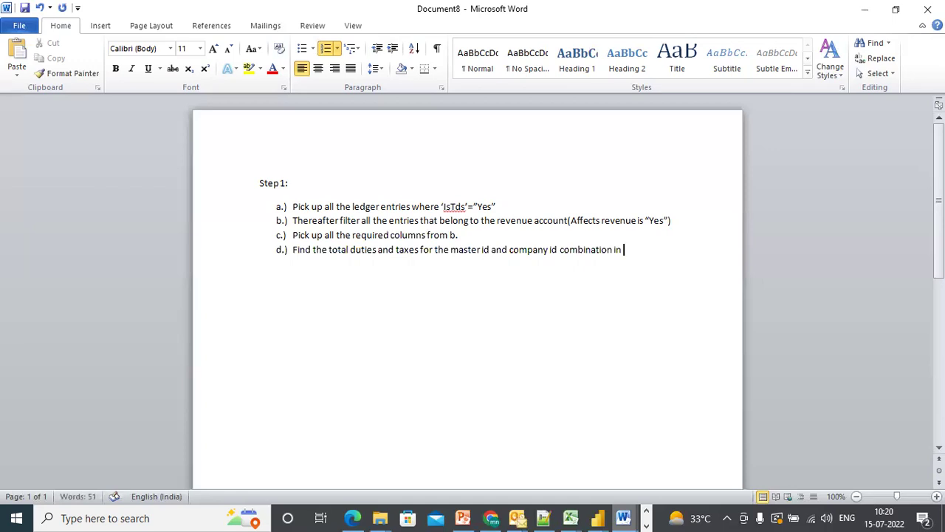
type("'c'")
key("Return")
type("Find the total invoice")
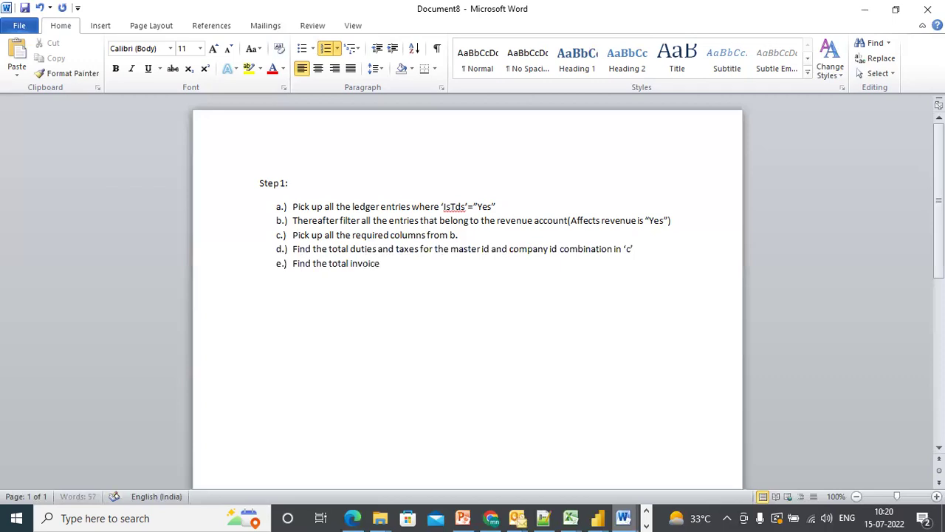
type(" amount for (including taxes) for t")
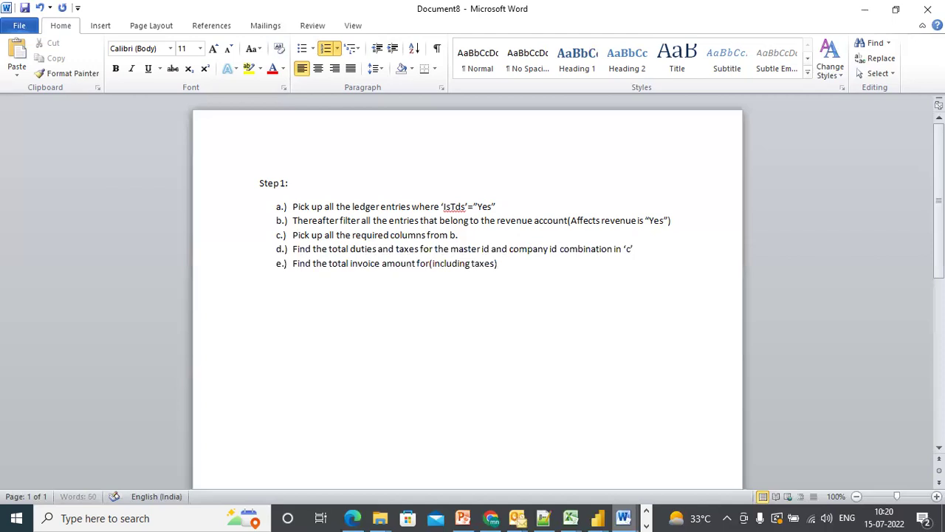
type("he master id and ")
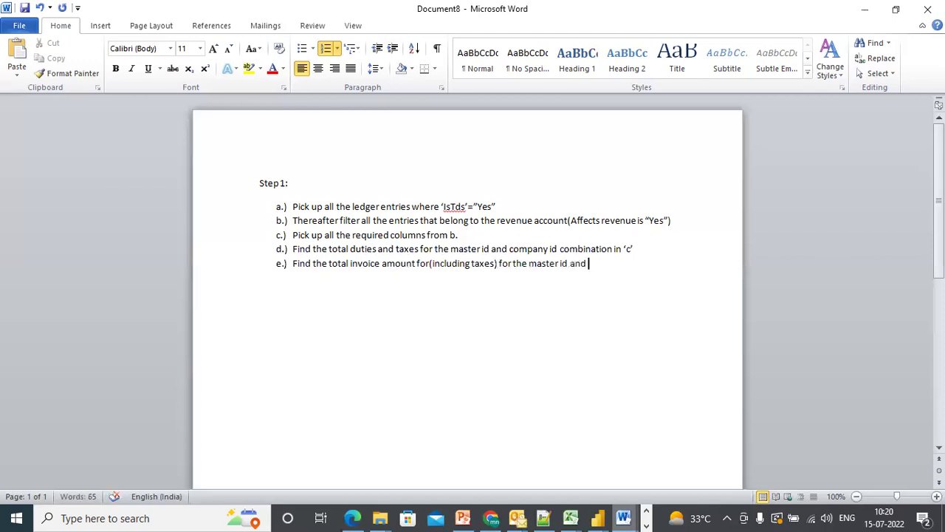
type("company id")
type(" in")
type(" 'b'")
Append '[the client][I will not filter in DAX. This shall be a report level filter]' to item b.)
left_click(680, 219)
type("[the")
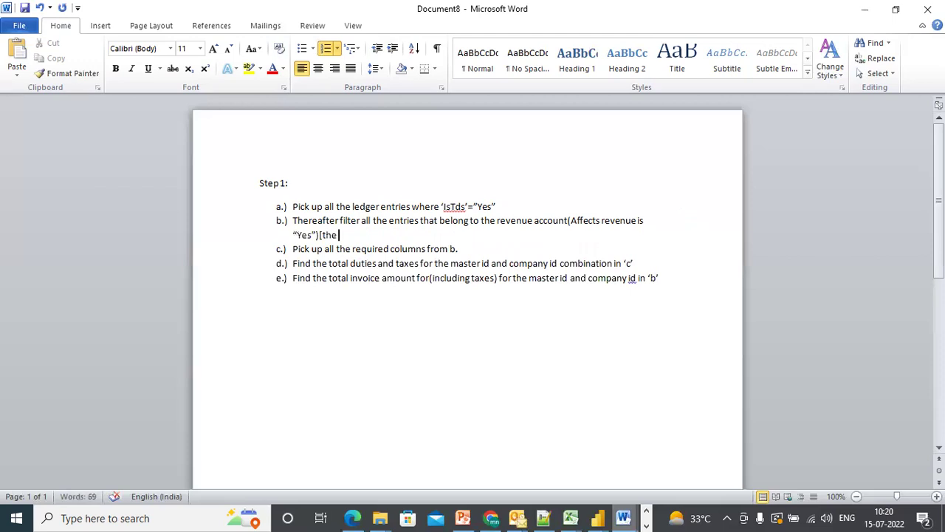
type(" client][I will n")
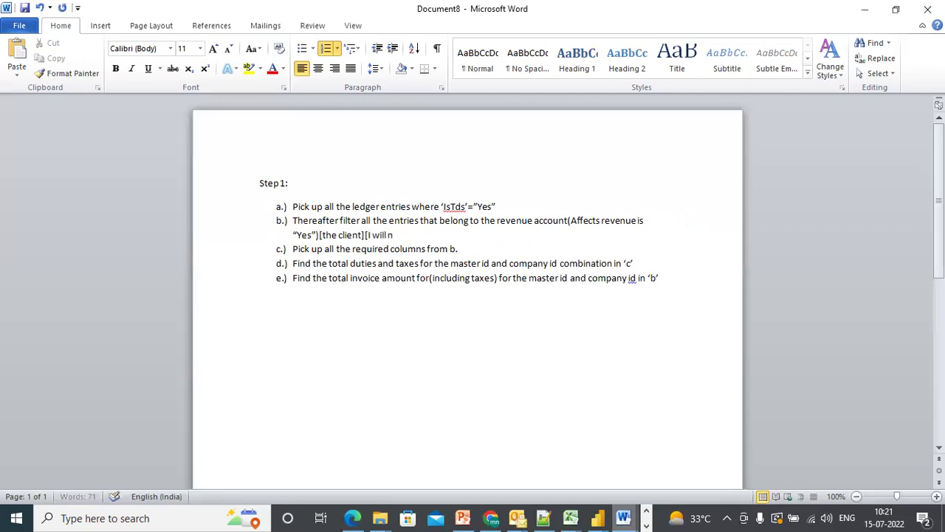
type("ot filter in DAX.")
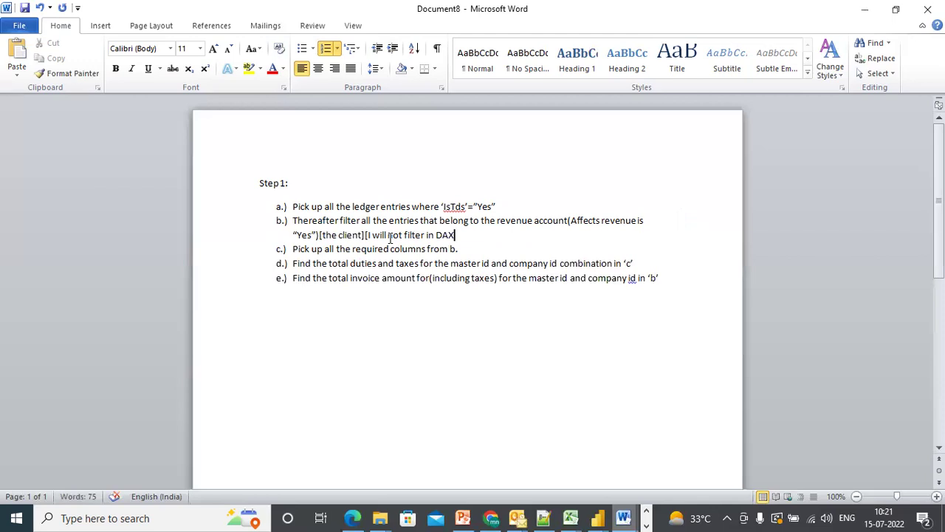
type(" This shal")
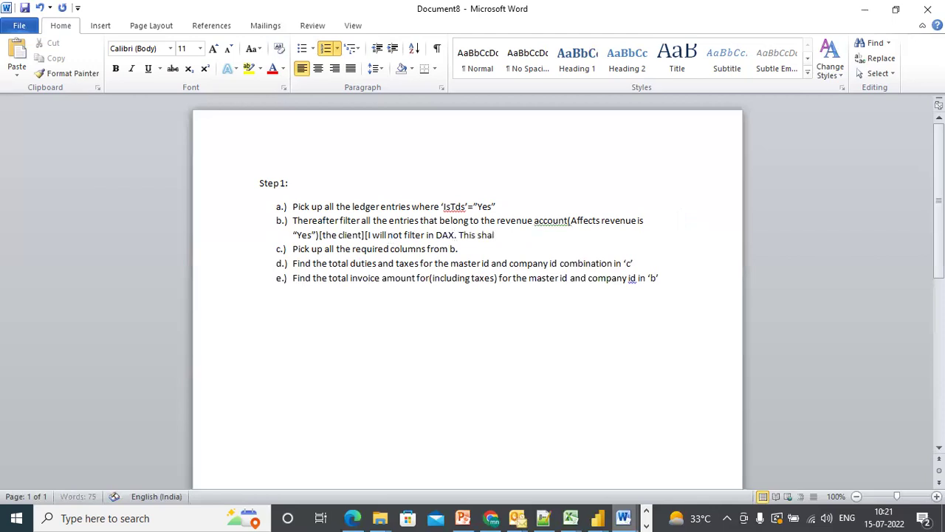
type("l be a report level filter")
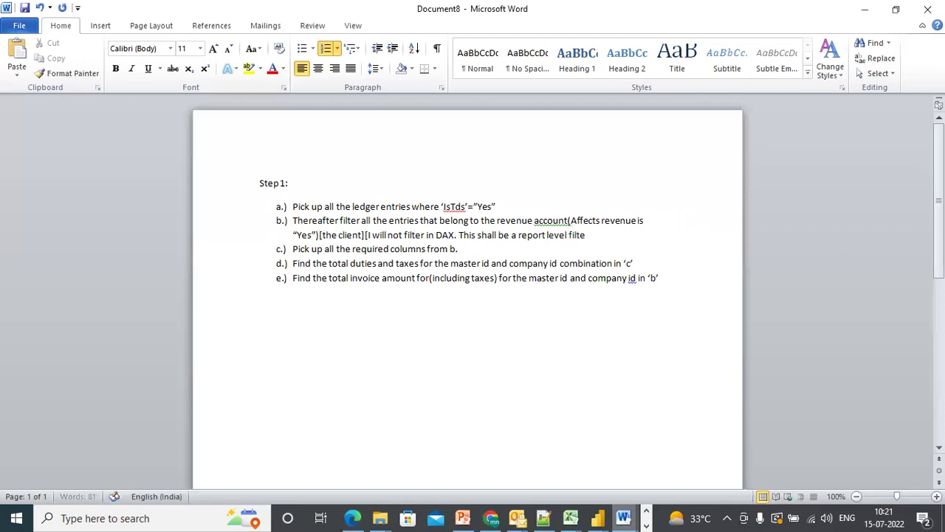
type("]")
Switch to the Power BI report and cancel the empty new column formula
left_click_drag(502, 206, 249, 195)
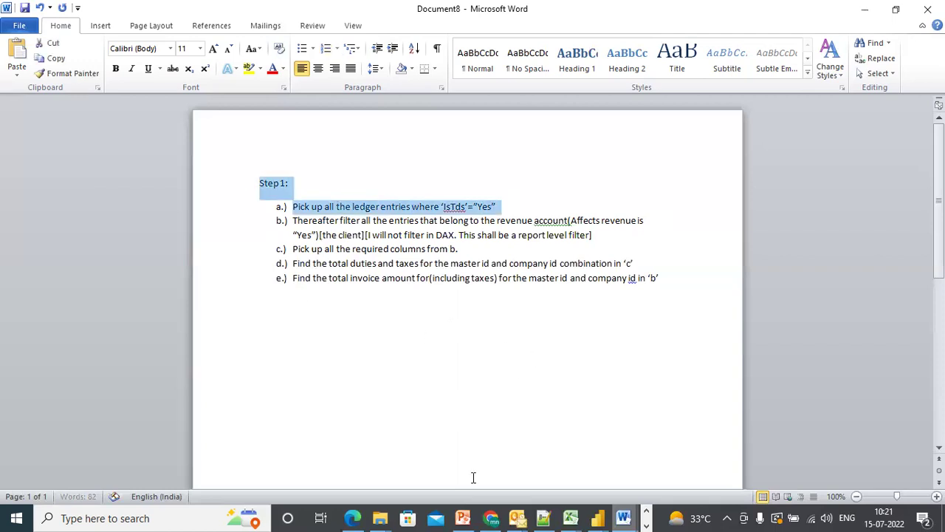
left_click(599, 517)
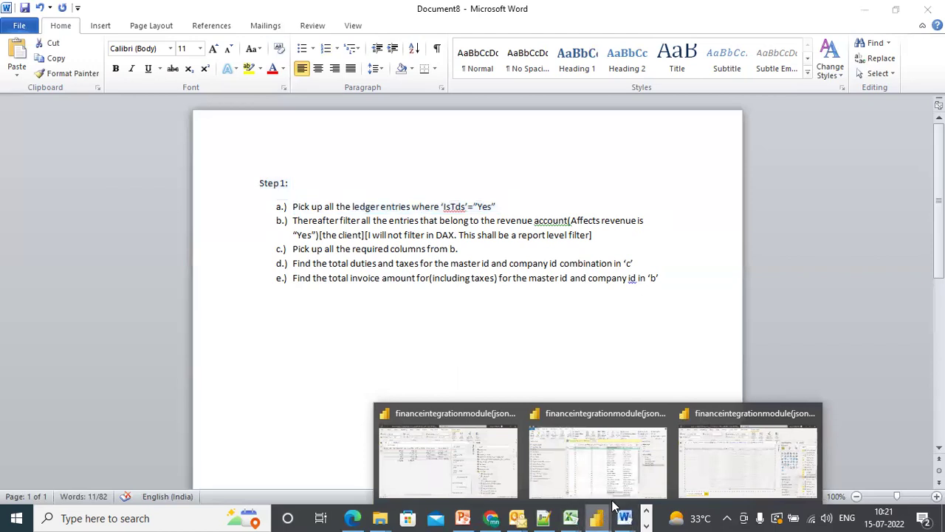
left_click(435, 463)
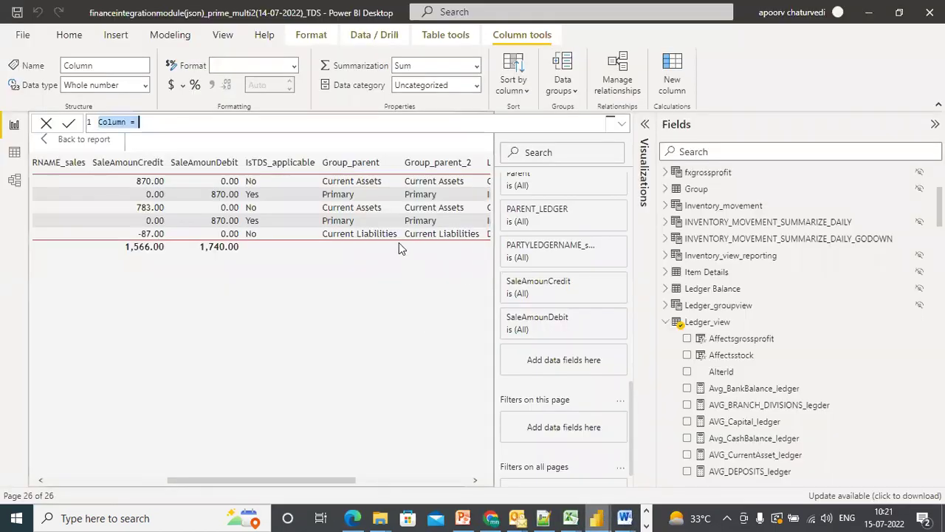
key("Escape")
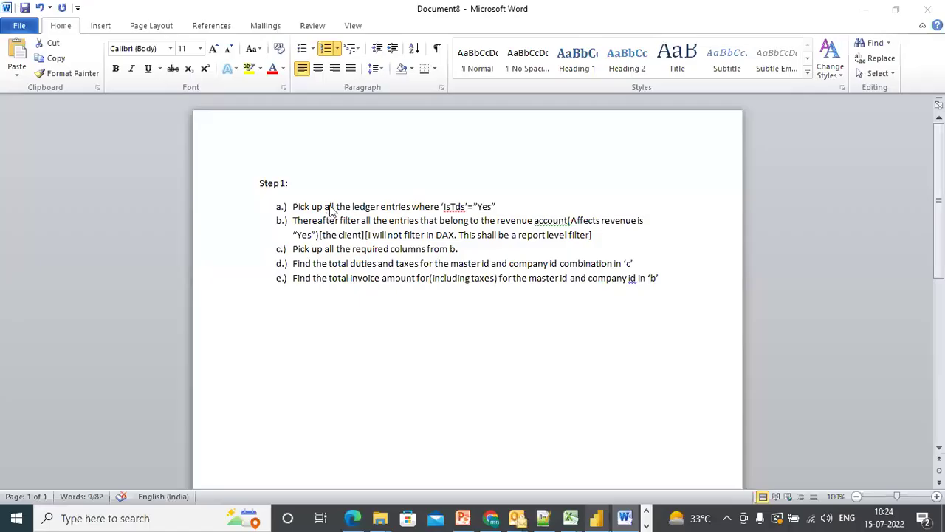
Return to Power BI, collapse the formula bar and show the Modeling options
left_click(481, 215)
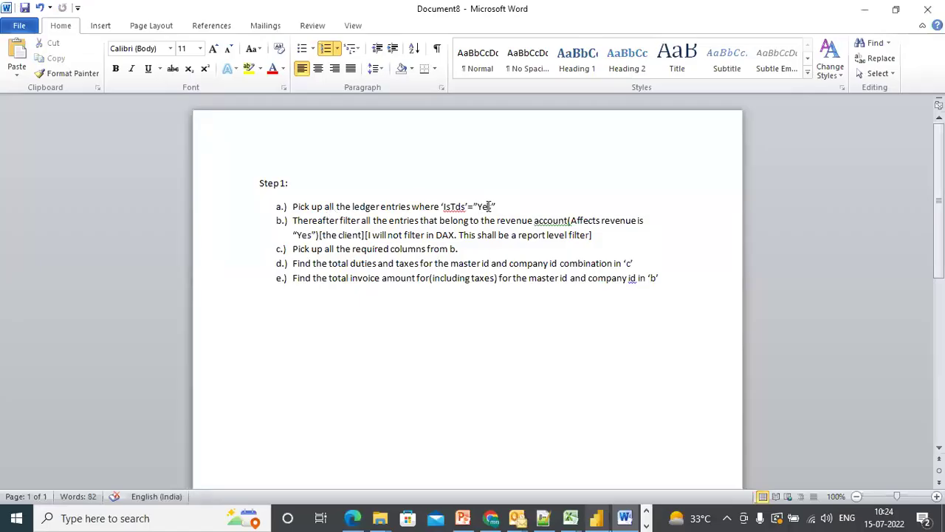
left_click(597, 516)
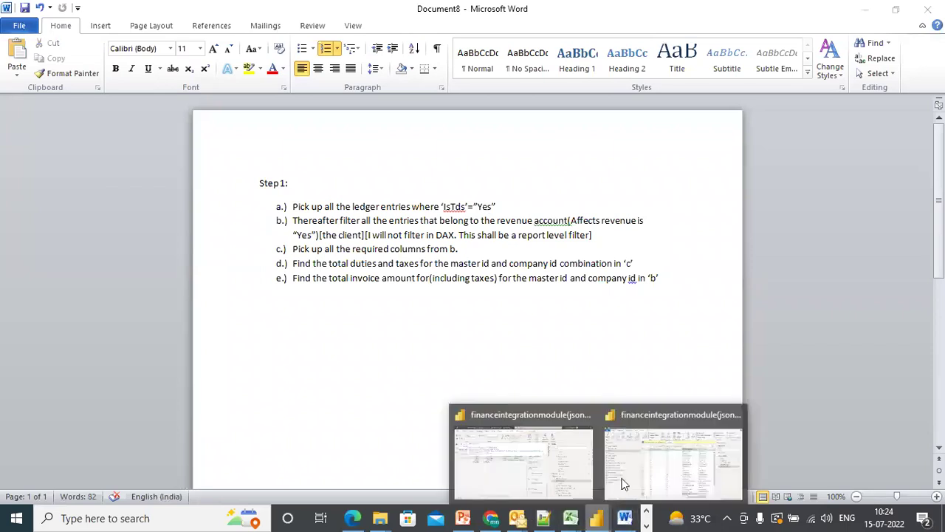
left_click(526, 475)
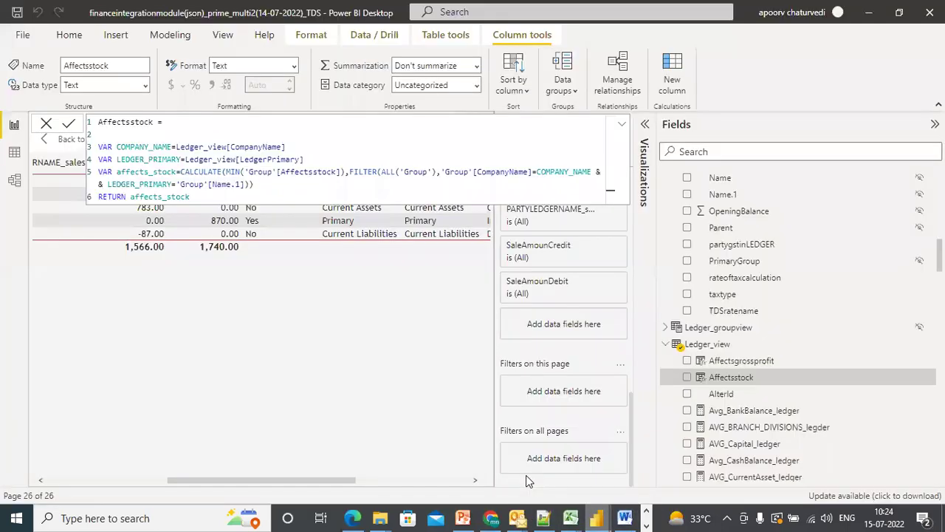
left_click(622, 124)
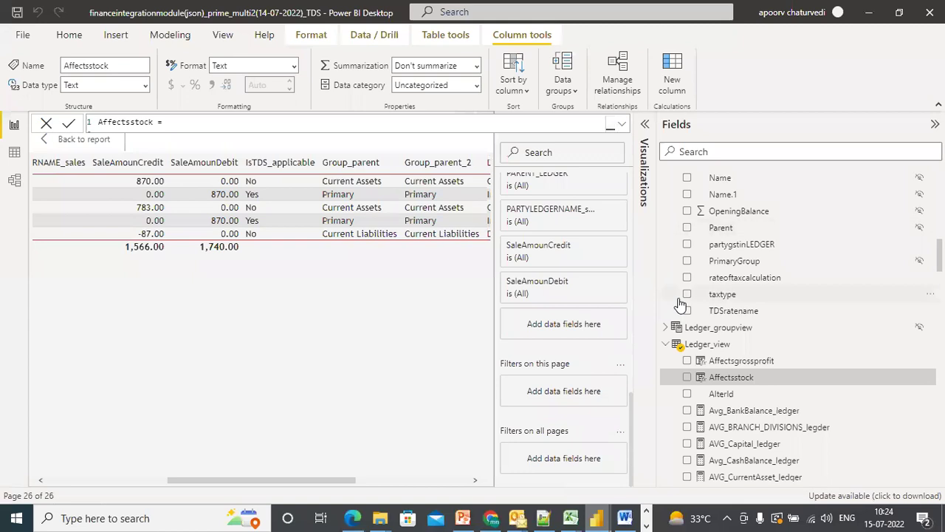
left_click(164, 35)
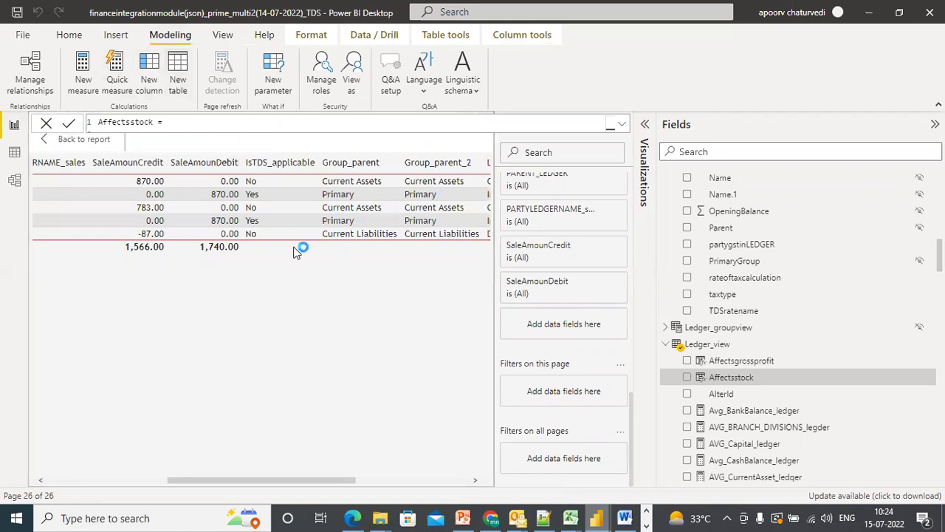
left_click(625, 518)
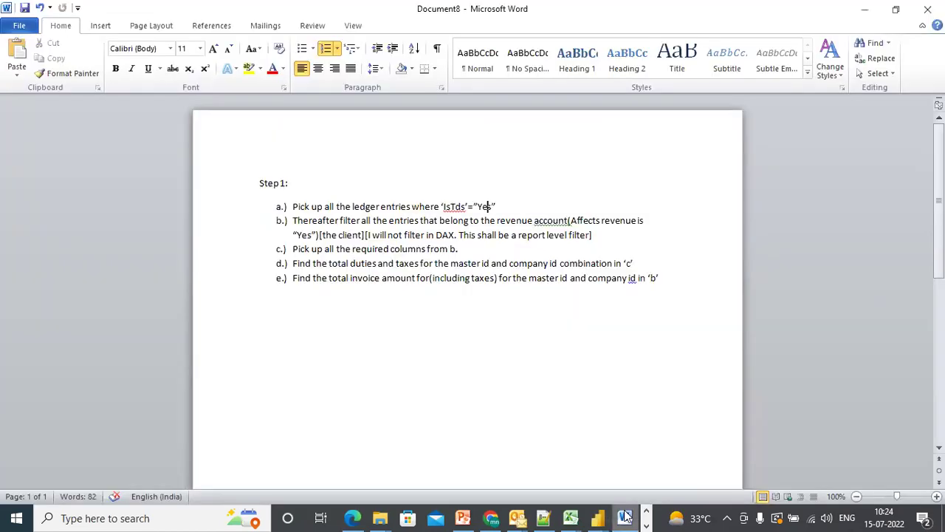
left_click_drag(500, 206, 247, 198)
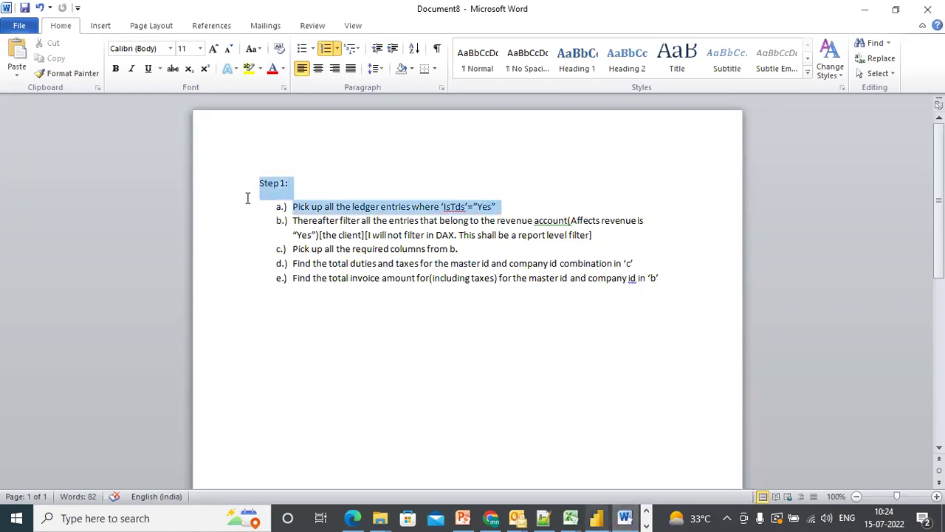
left_click(264, 208)
key("shift+End")
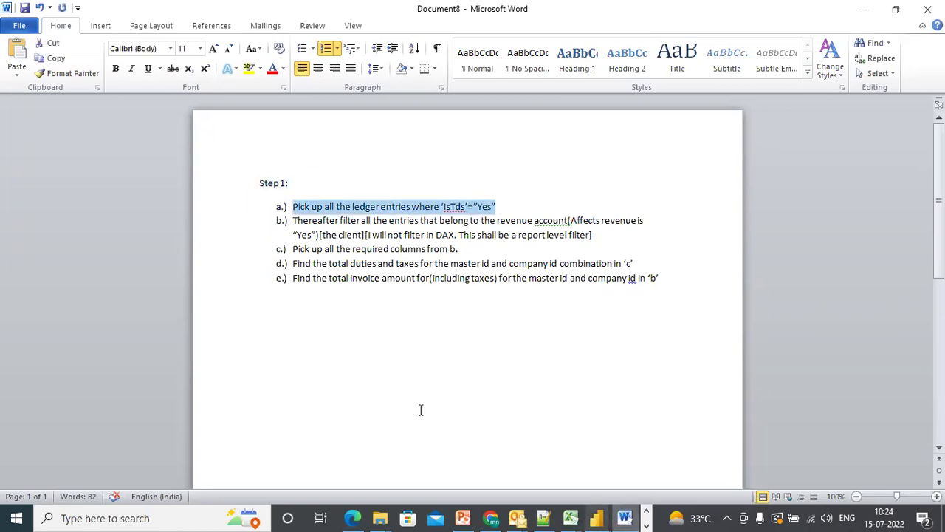
left_click(597, 518)
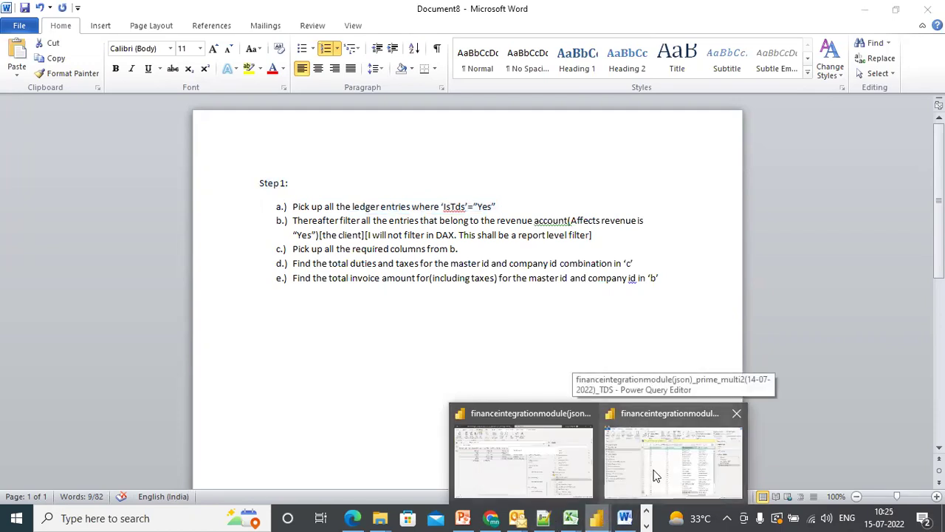
left_click(525, 488)
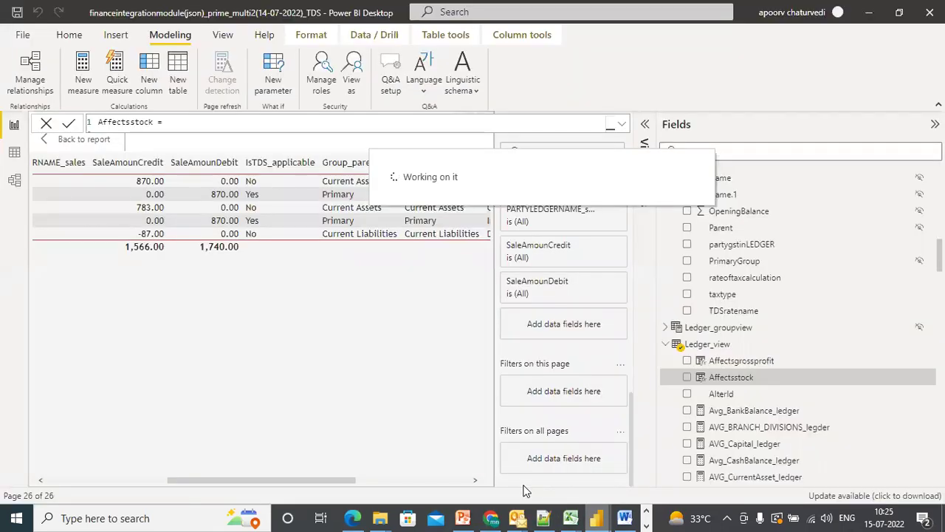
Search Google in Chrome for 'calculatetable dax'
left_click(492, 518)
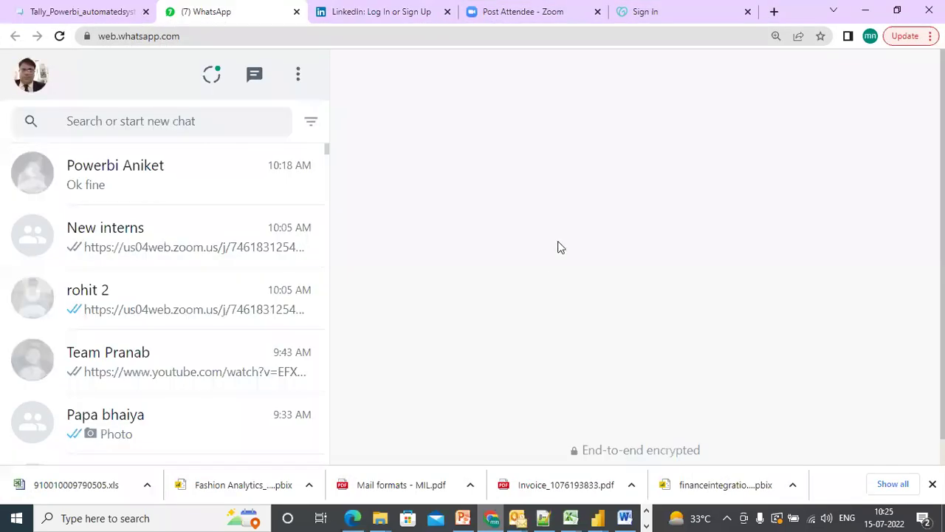
left_click(647, 21)
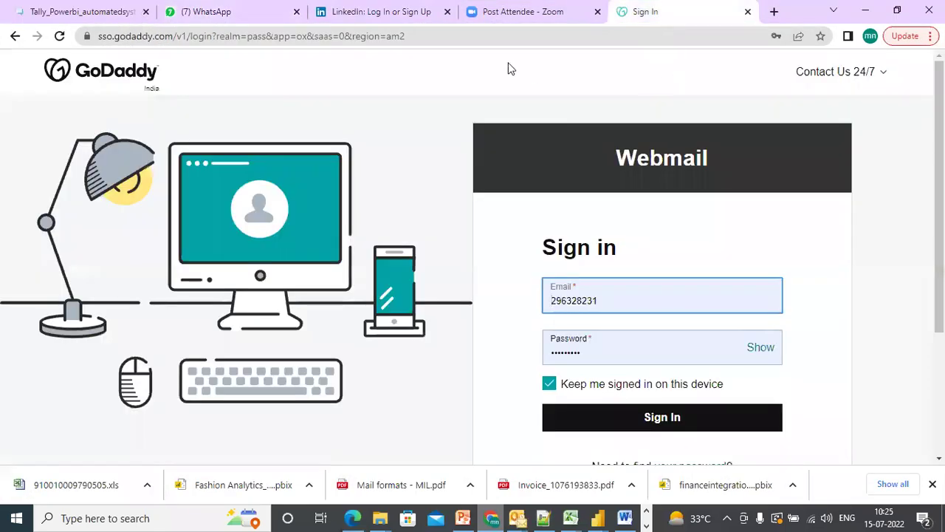
left_click(508, 37)
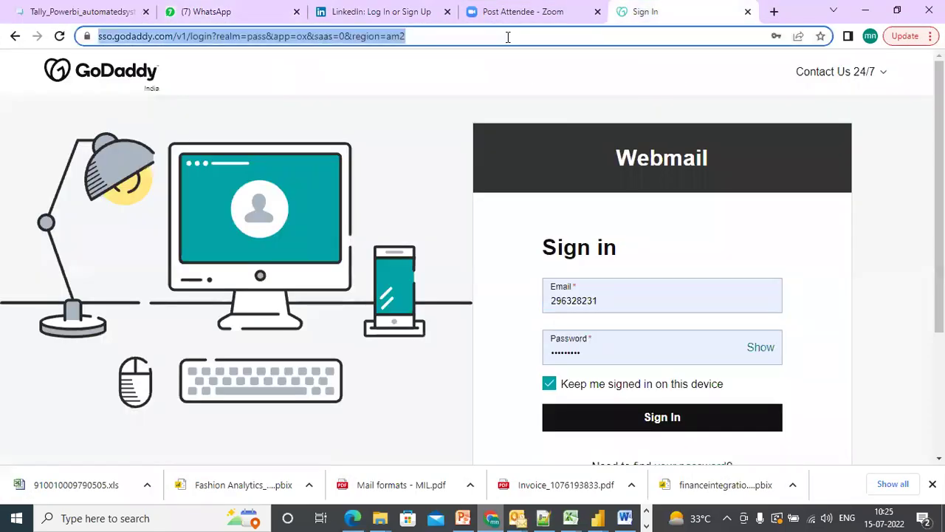
type("goo")
key("Return")
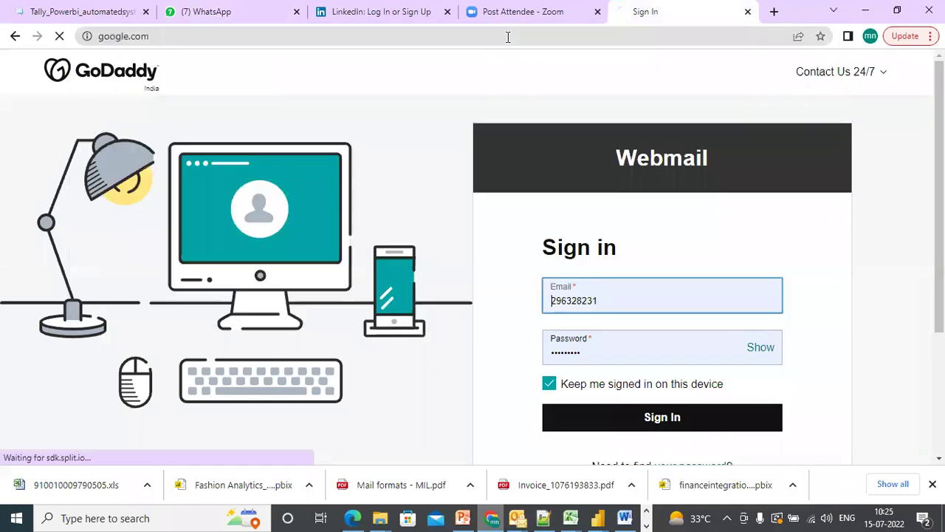
type("cal")
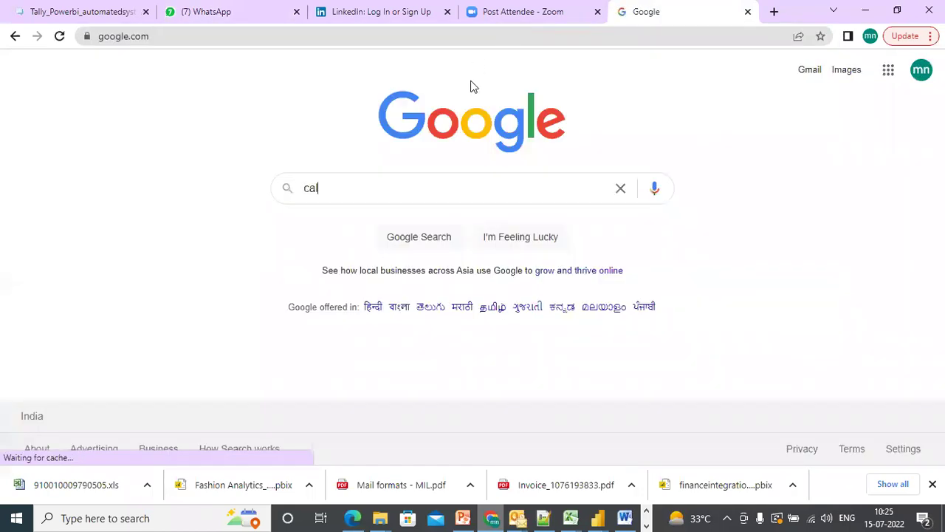
type("culatetable")
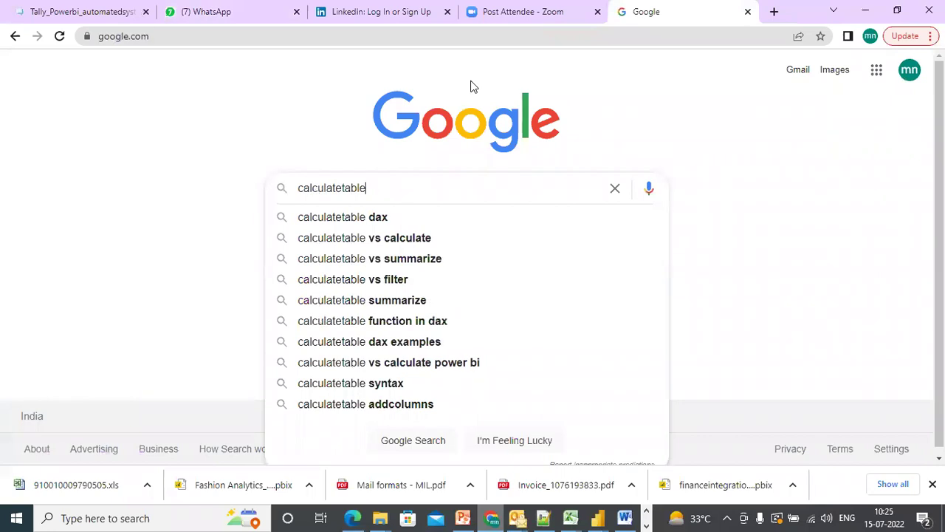
left_click(340, 220)
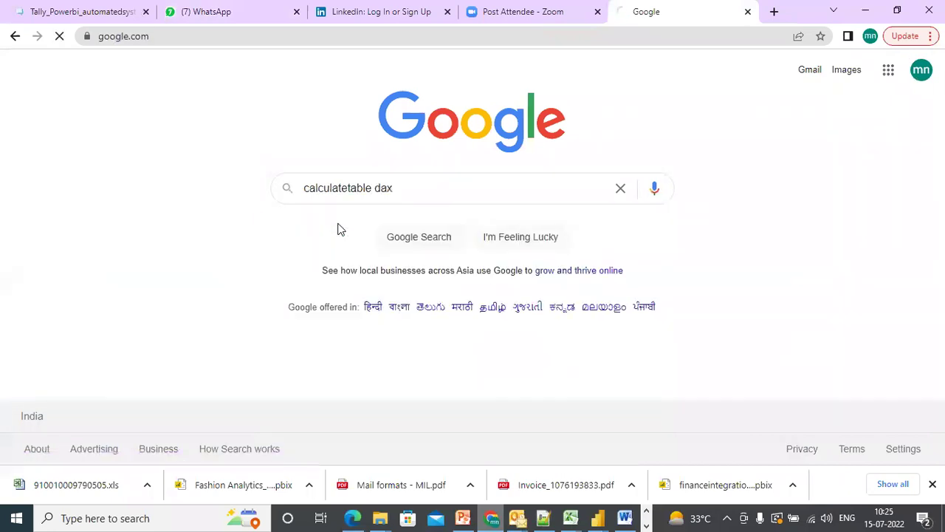
Read the Example on the Microsoft Docs CALCULATETABLE page, then return to Power BI
left_click(293, 202)
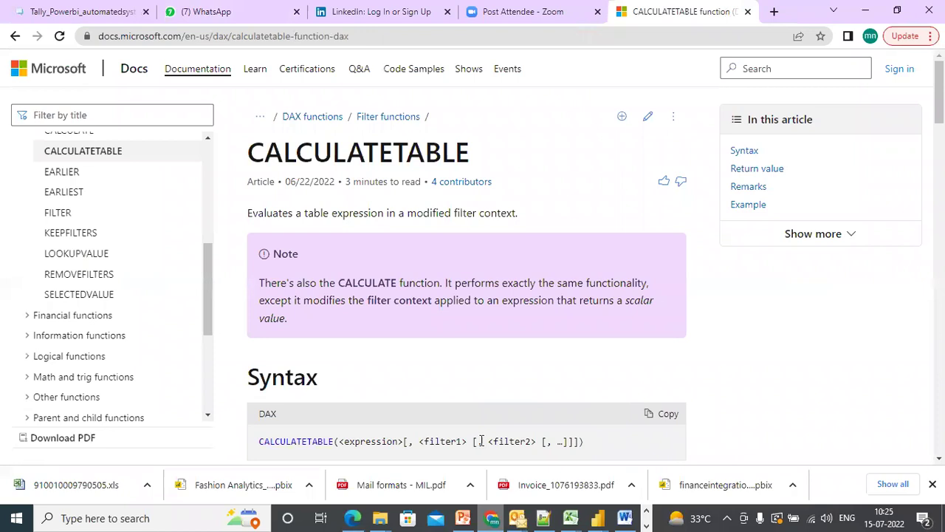
left_click_drag(939, 92, 940, 375)
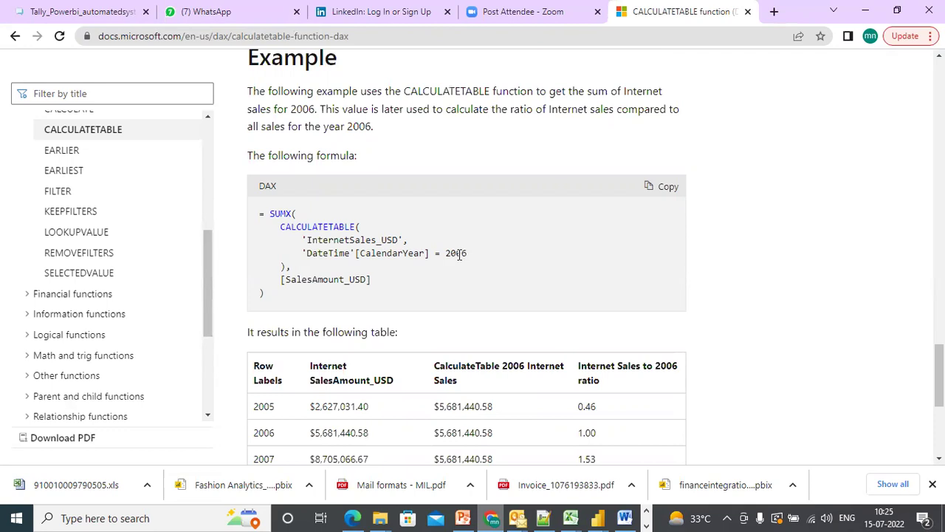
left_click(601, 515)
left_click(508, 465)
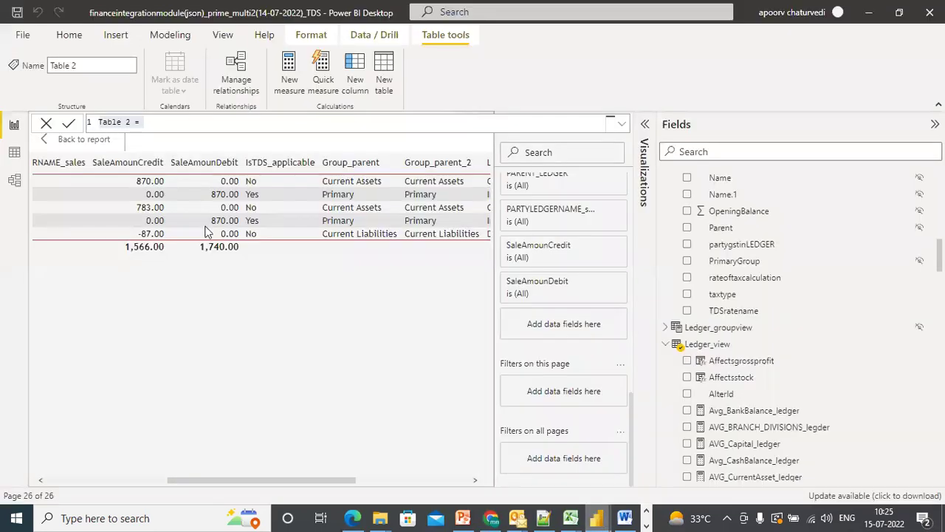
Write Table 2 = CALCULATETABLE(all(Ledger_view),Ledger_view[IsTDS_applicable]="Yes") in the formula bar
triple_click(141, 125)
left_click(152, 123)
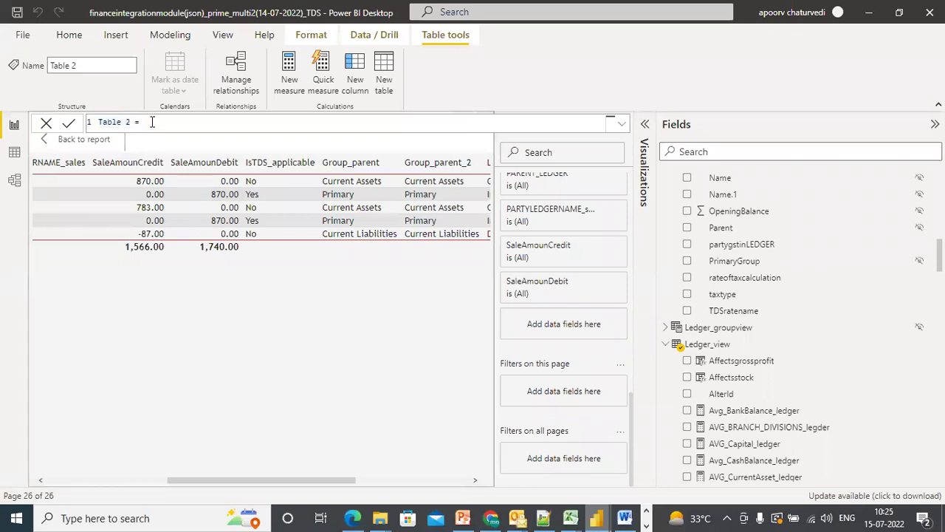
type("Calcul")
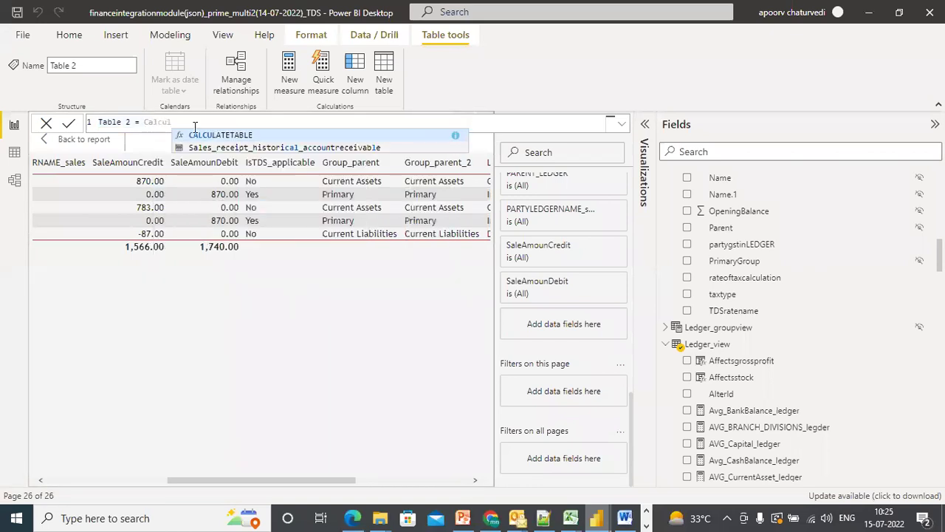
key("Tab")
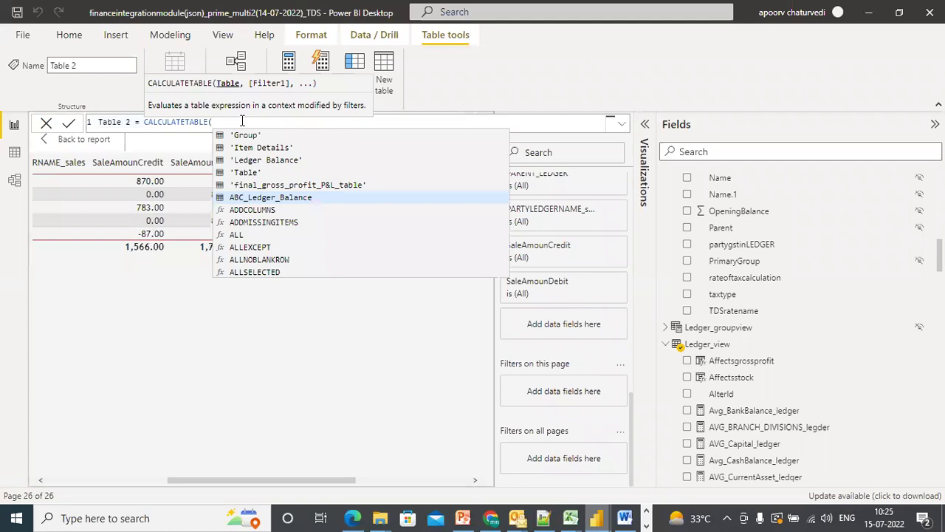
type("all")
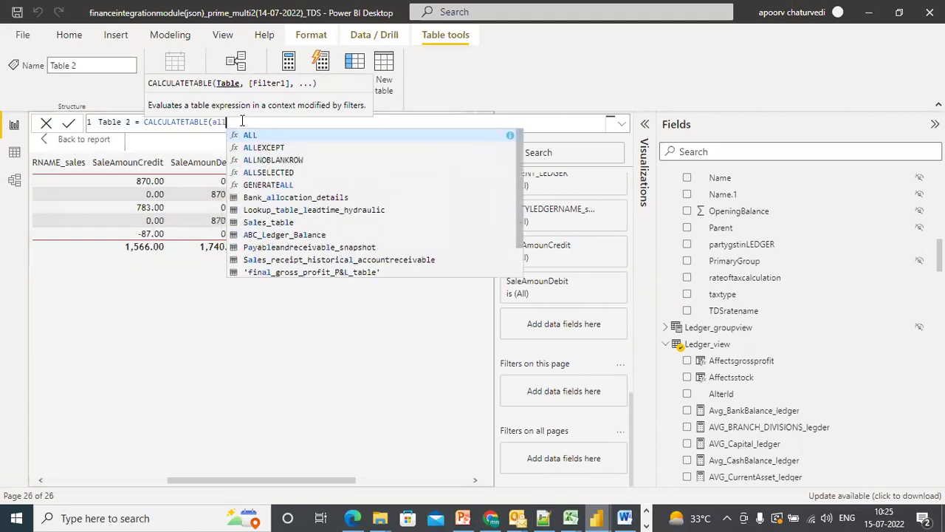
type("(")
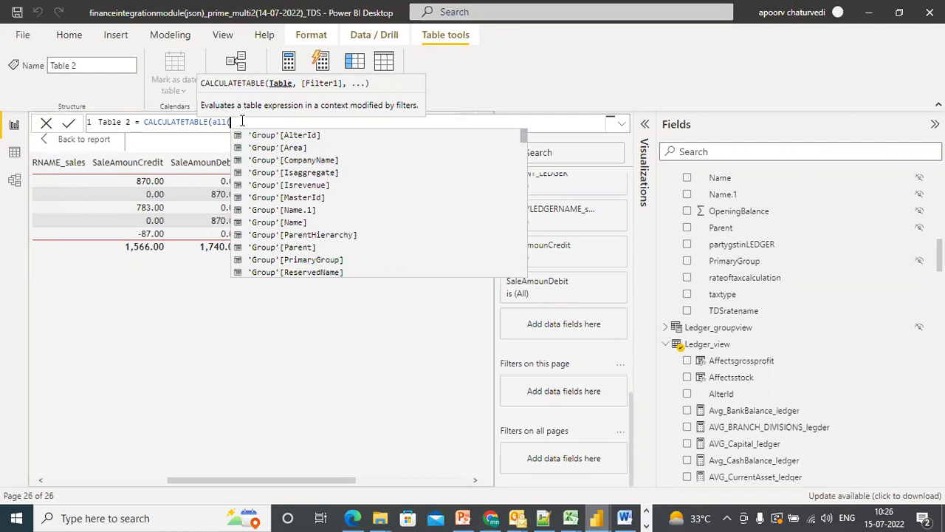
type("ledger")
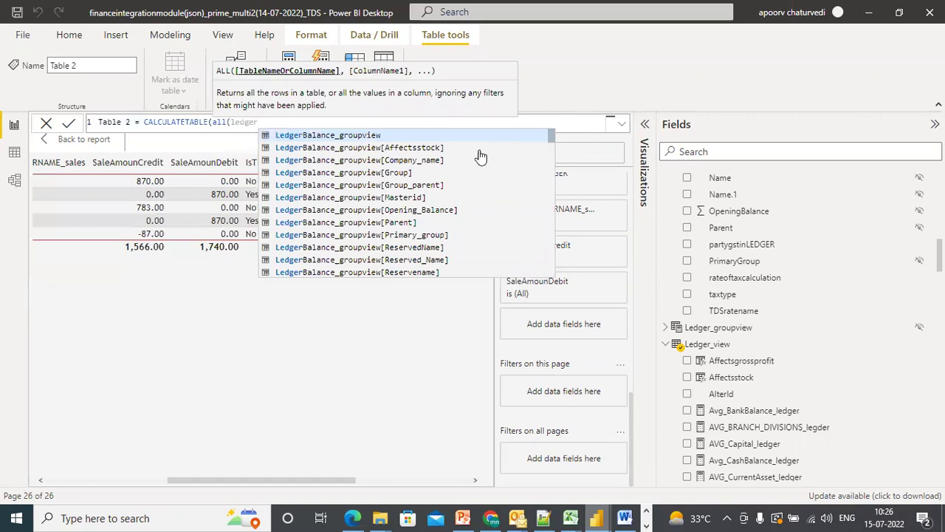
type("_view")
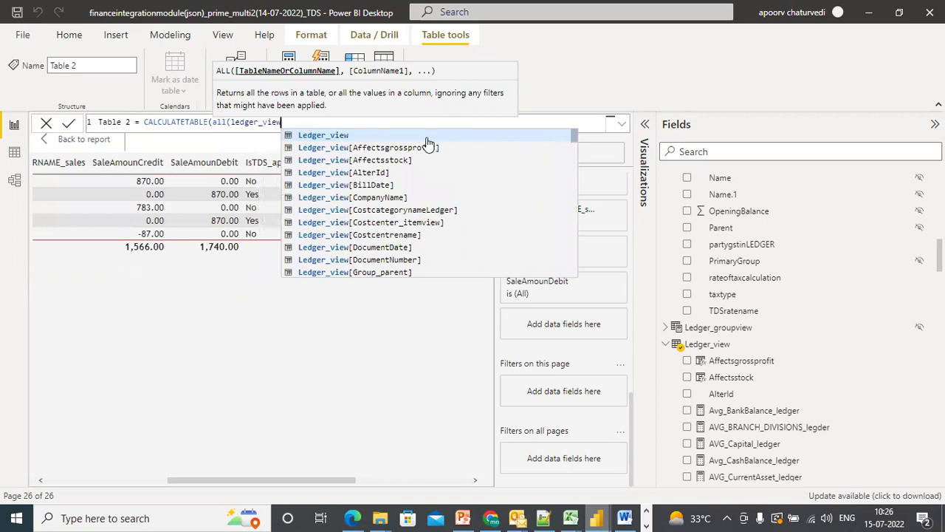
left_click(426, 138)
type(")")
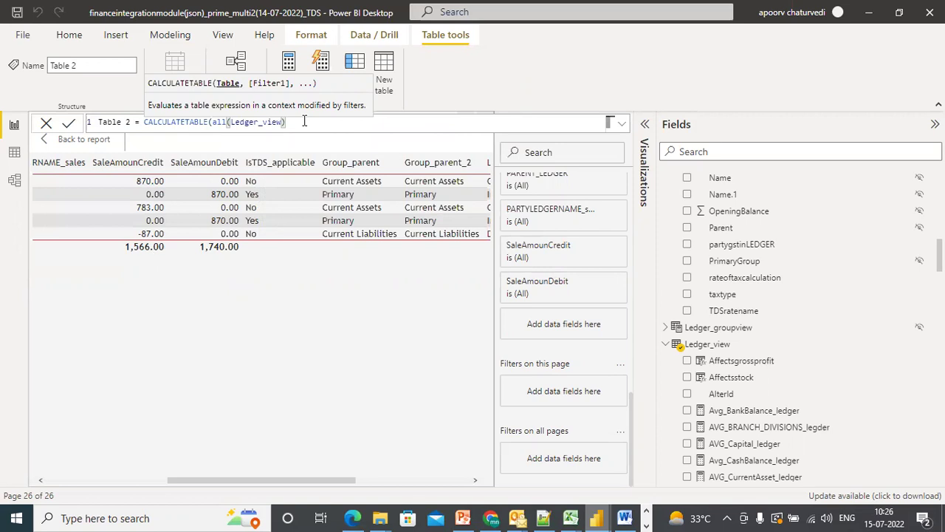
type(",")
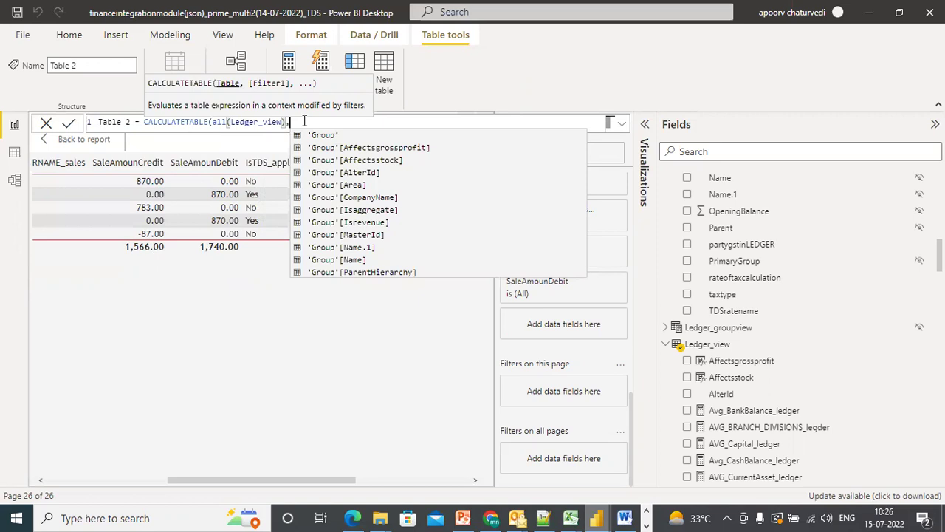
type("is")
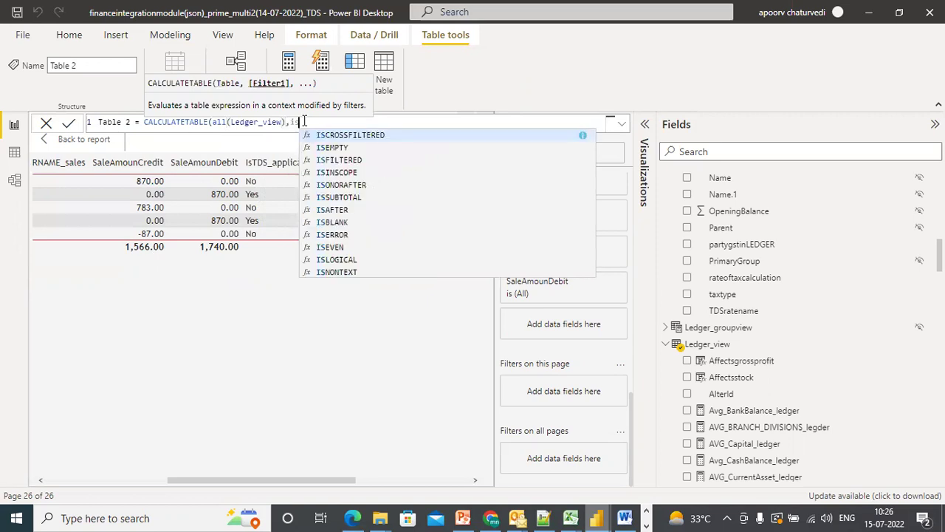
type("tds")
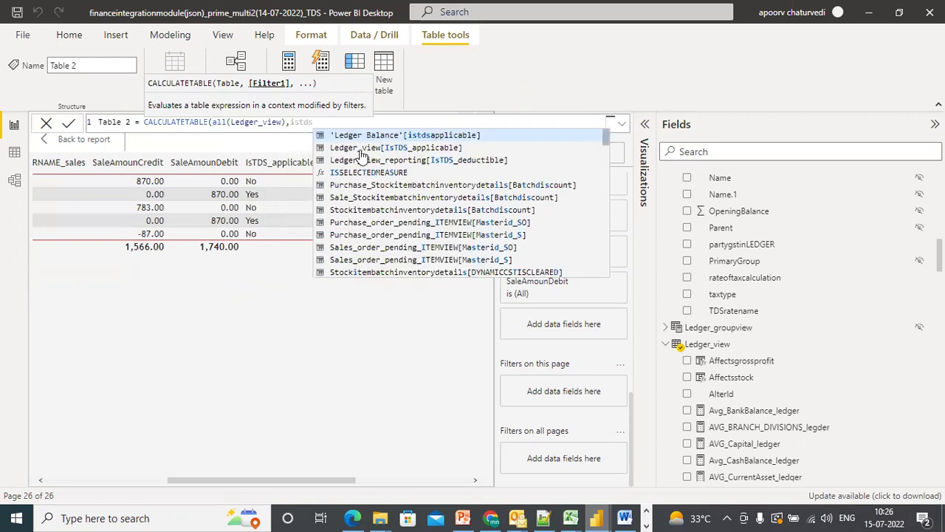
left_click(362, 150)
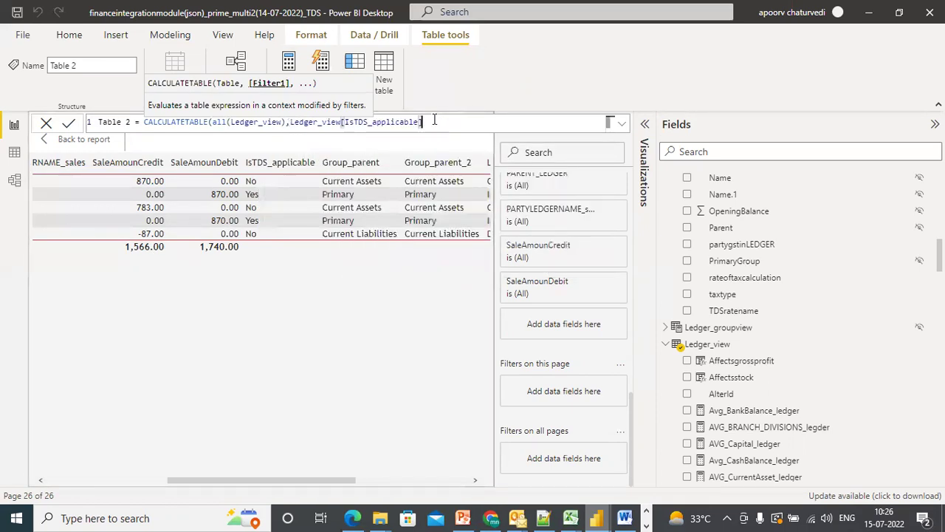
type("=\"Yes\")")
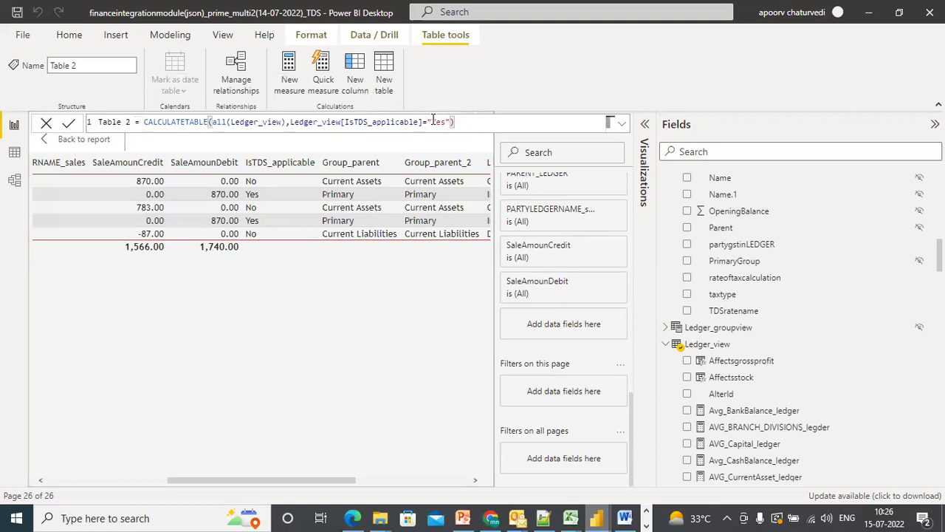
left_click_drag(132, 121, 99, 121)
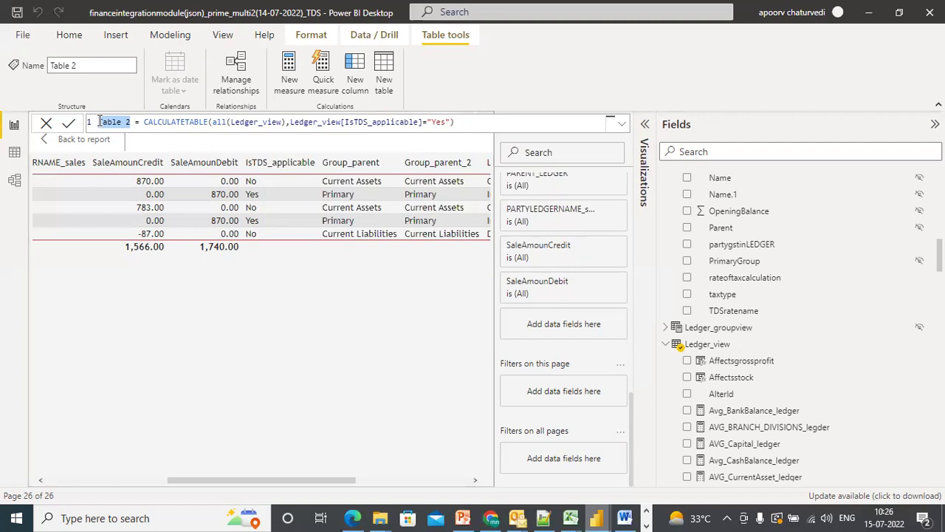
Replace the name Table 2 with Requiredtdsentries and commit the calculated table formula
type("TDS")
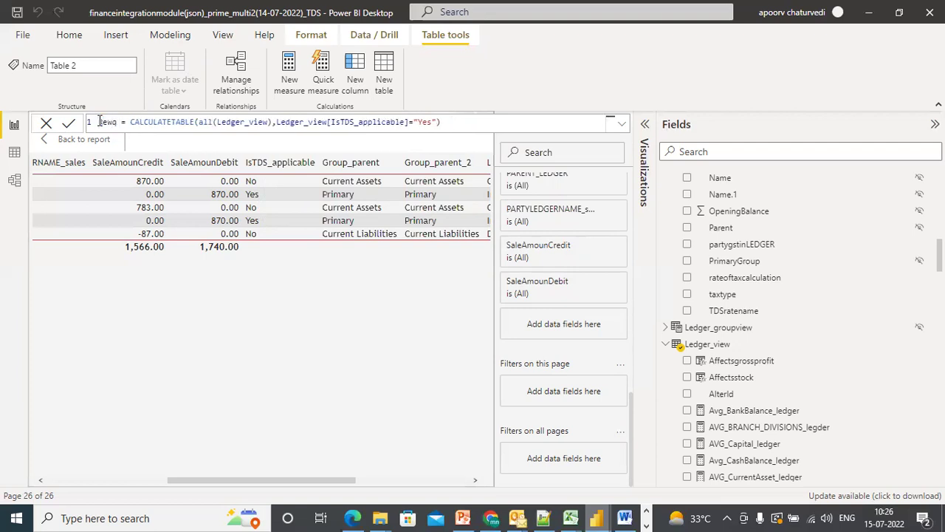
key("BackSpace")
key("BackSpace")
type("e")
key("BackSpace")
type("required")
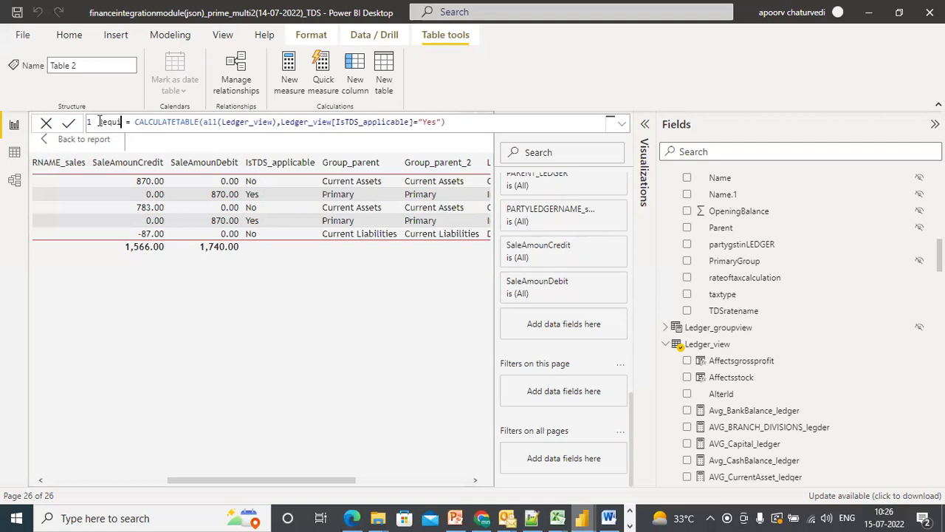
type("tdsentr")
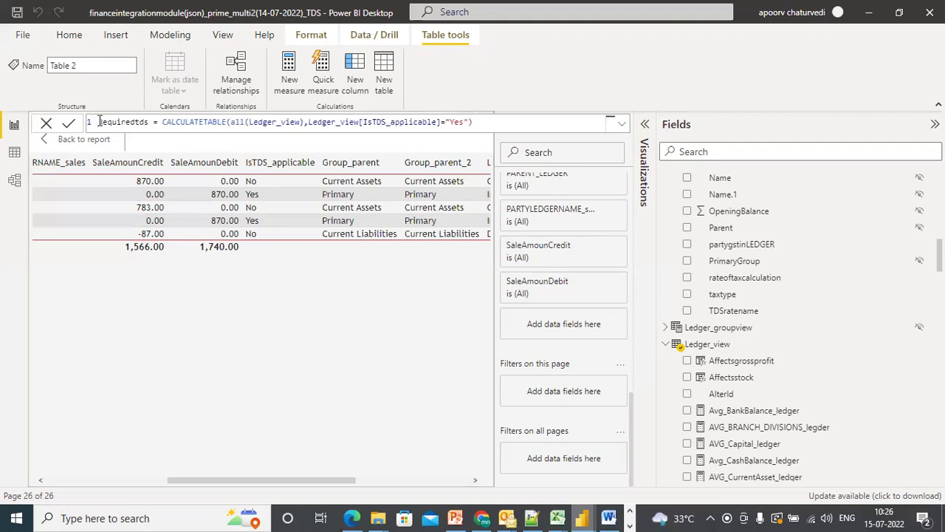
type("ies")
left_click(99, 122)
key("Delete")
type("R")
left_click(512, 124)
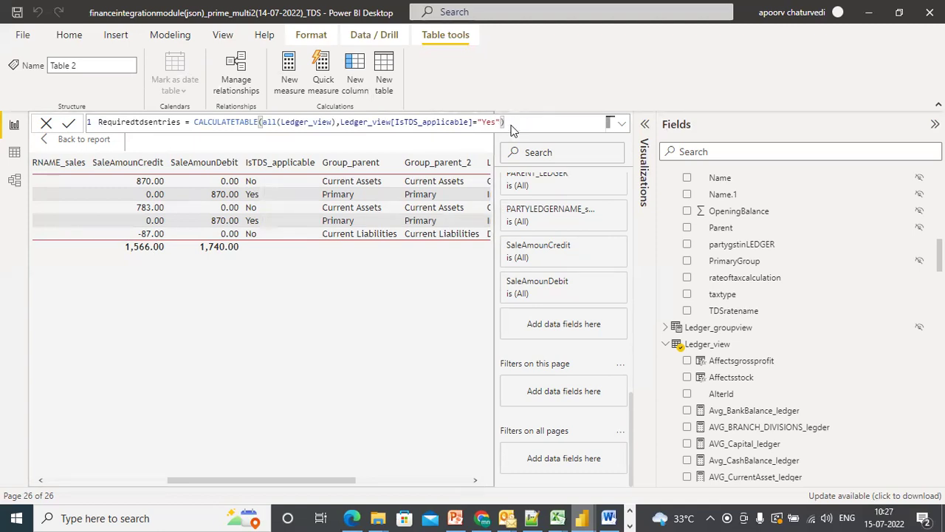
key("Return")
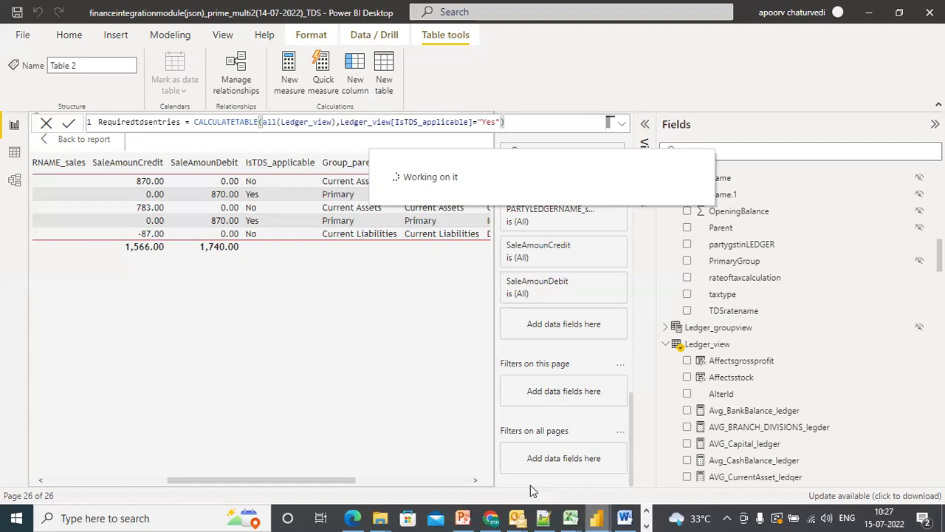
mouse_move(570, 518)
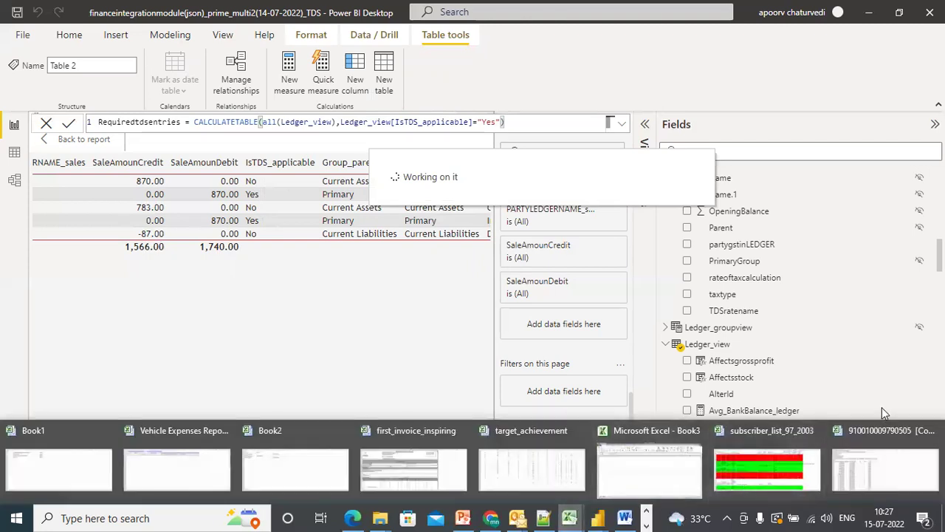
Close the subscriber_list_97_2003, Vehicle Expenses Report and Book1 Excel workbooks, choosing Don't Save
left_click(934, 429)
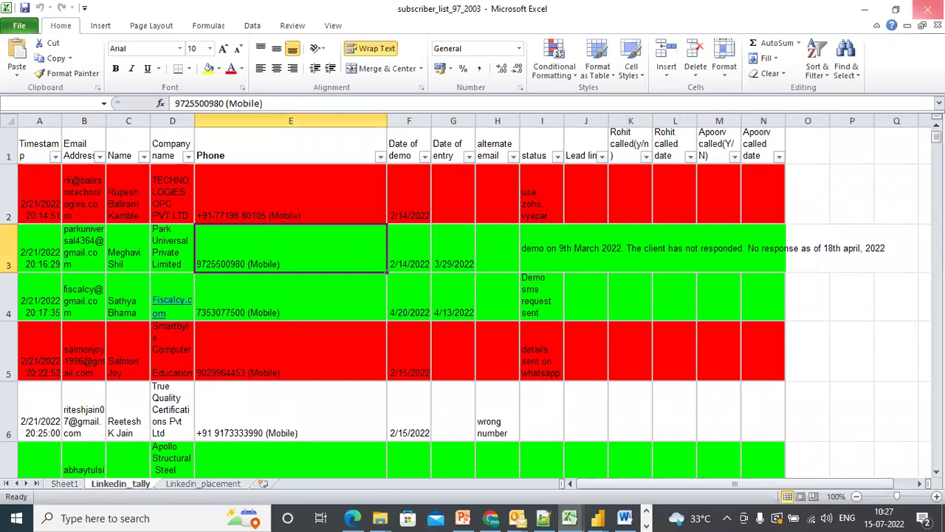
left_click(928, 8)
left_click(472, 287)
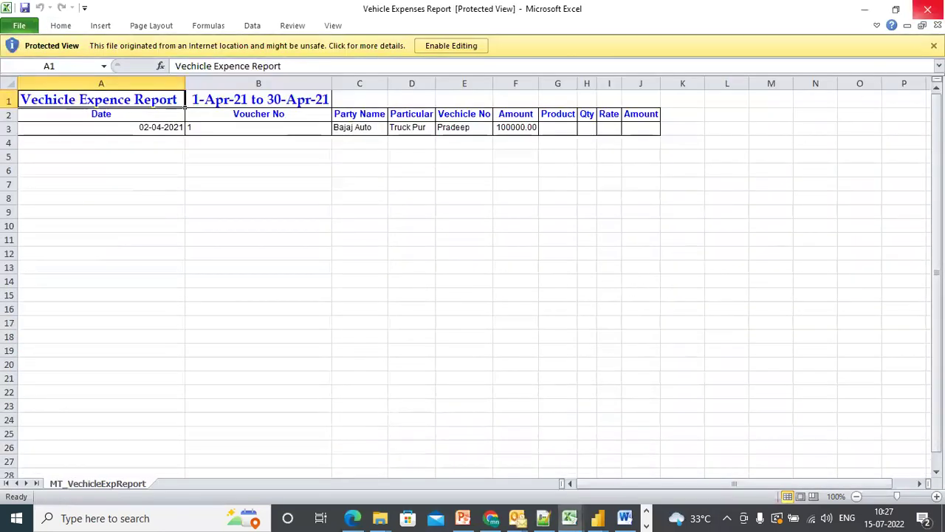
left_click(928, 9)
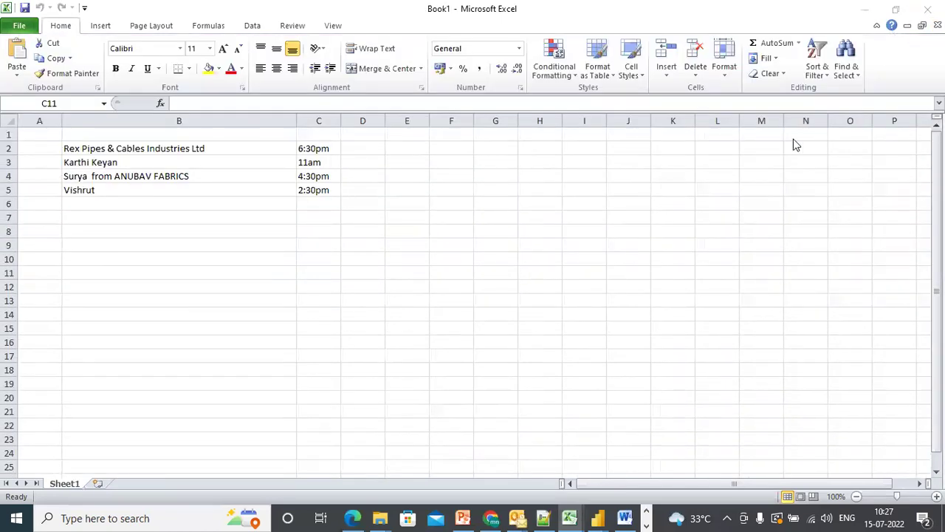
left_click(561, 508)
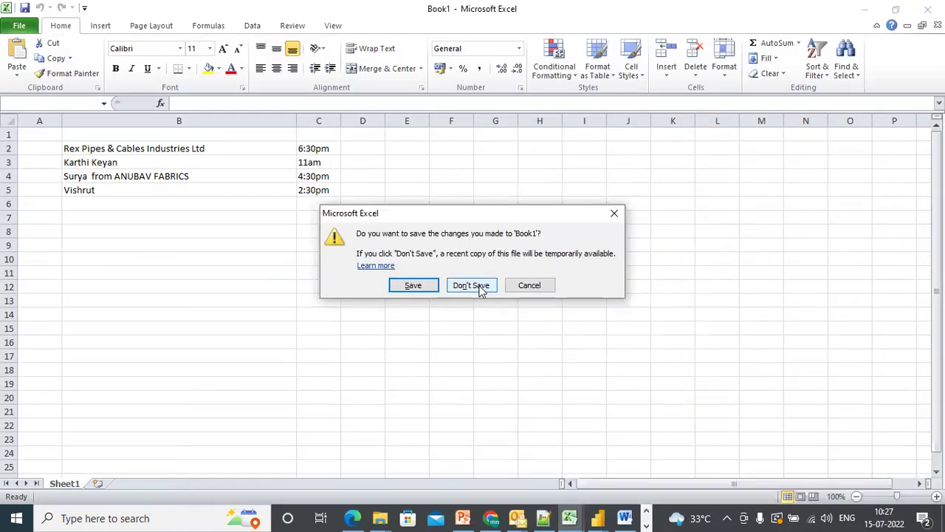
left_click(598, 518)
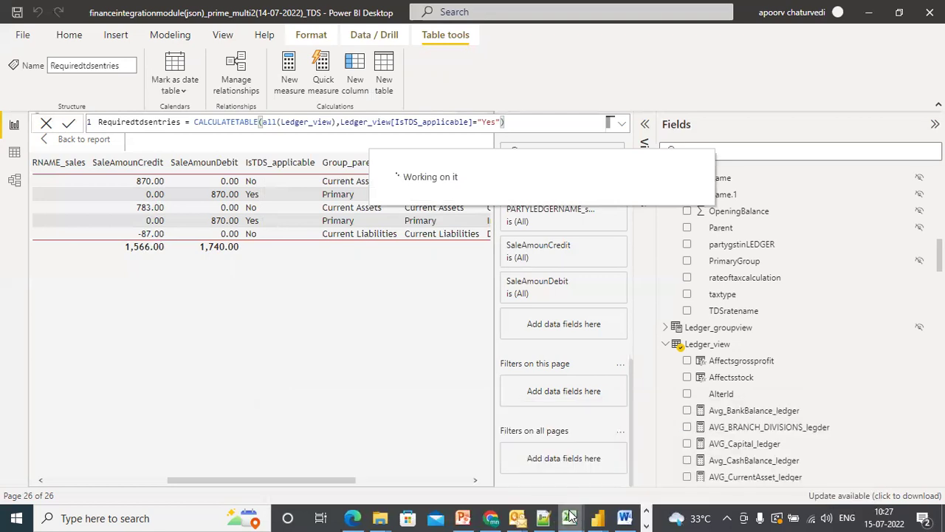
Add a table visual to Page 2 and move it toward the canvas centre
right_click(570, 515)
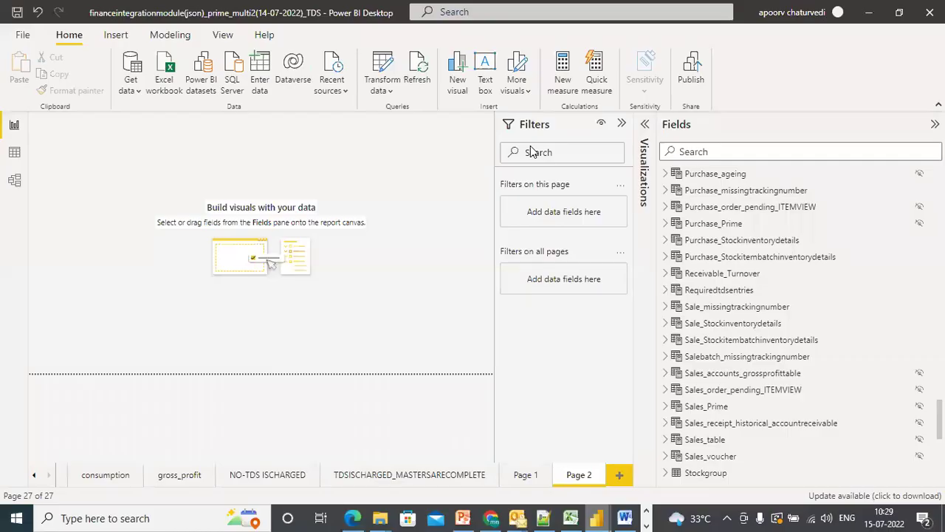
left_click(645, 124)
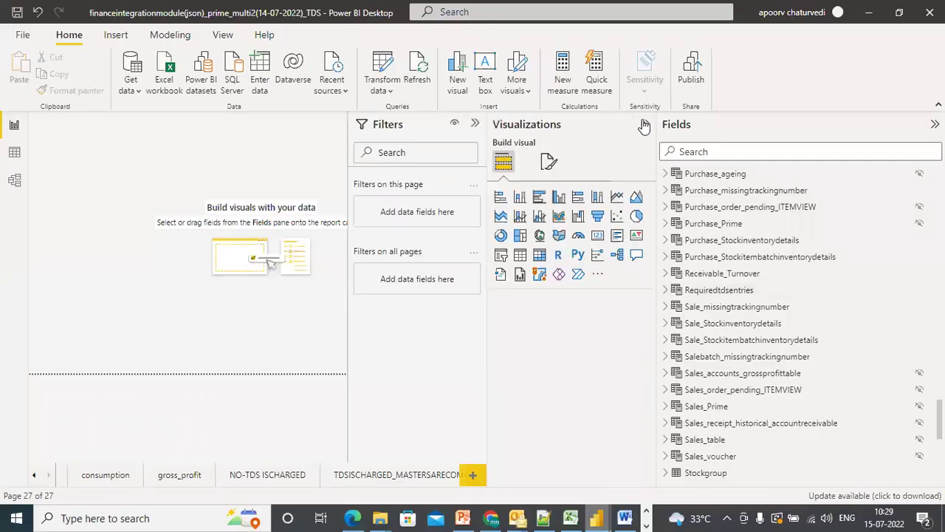
left_click(520, 255)
left_click_drag(89, 176, 250, 238)
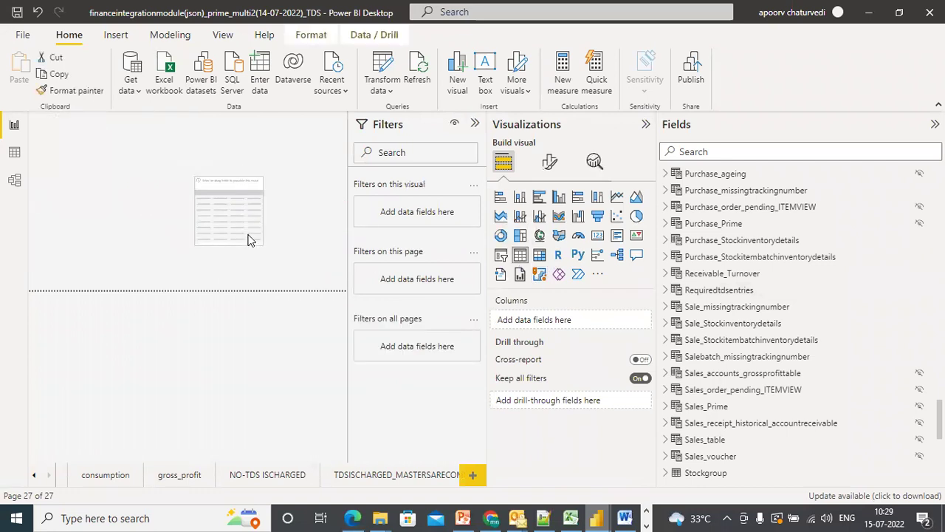
Add Requiredtdsentries' IsTDS_applicable field to the table and check its No/Yes values in focus mode
left_click(666, 290)
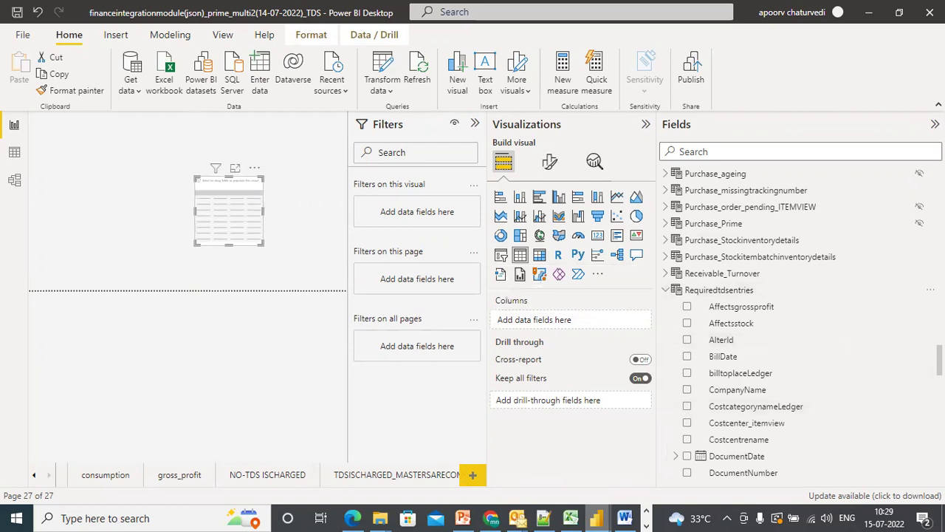
scroll(798, 332, "down", 1)
scroll(797, 325, "down", 2)
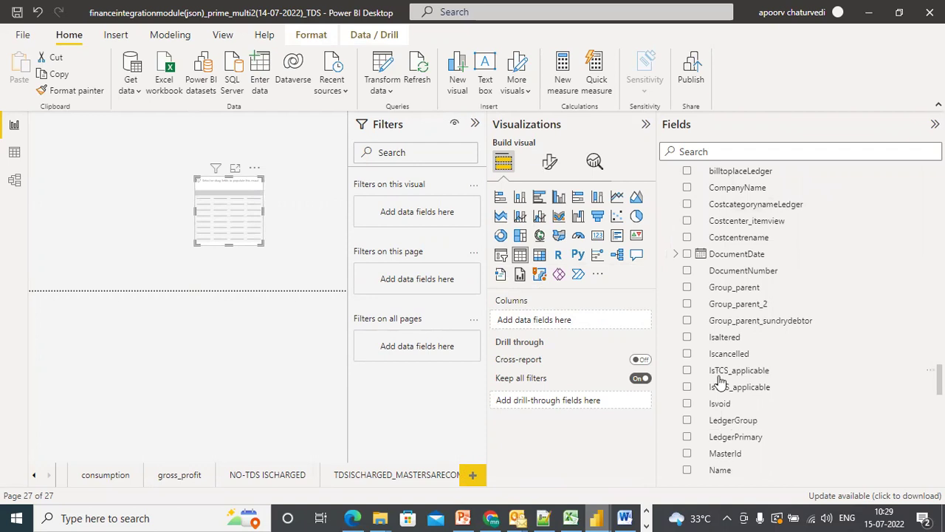
left_click(688, 388)
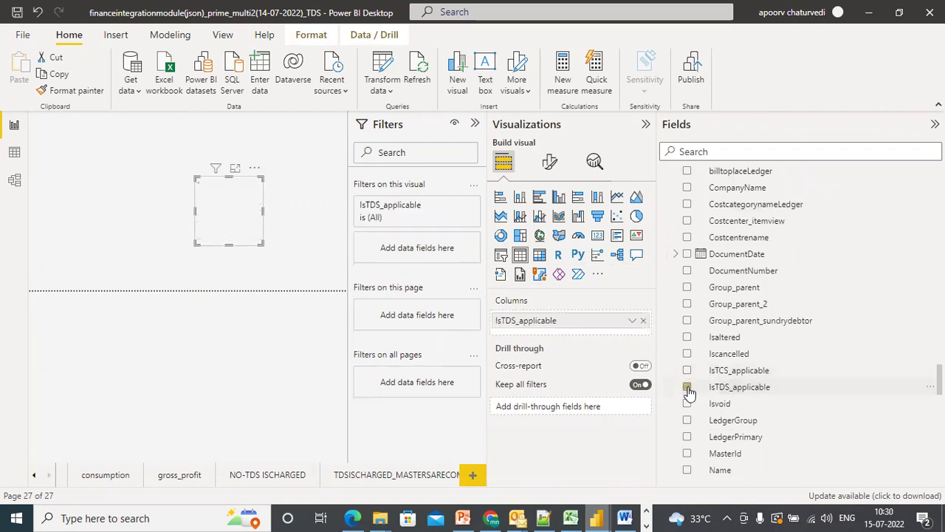
left_click(236, 173)
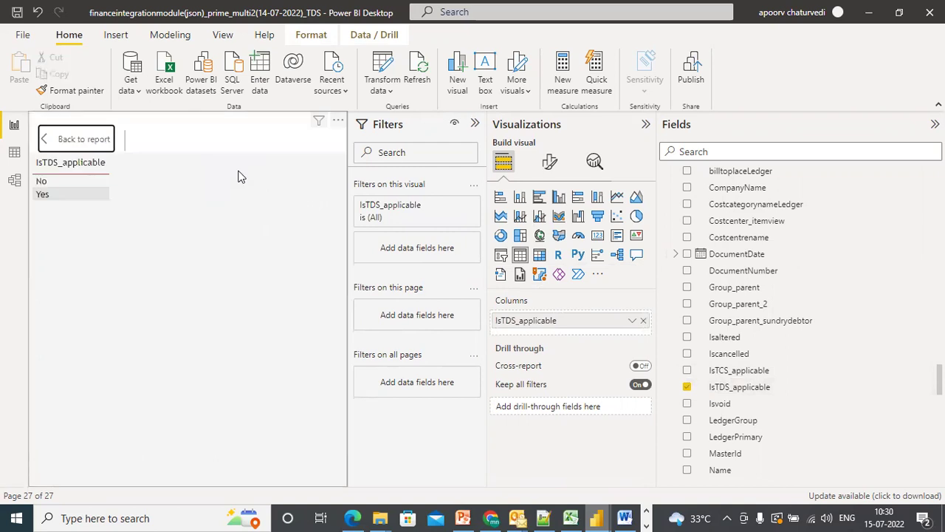
left_click(90, 144)
scroll(680, 419, "up", 5)
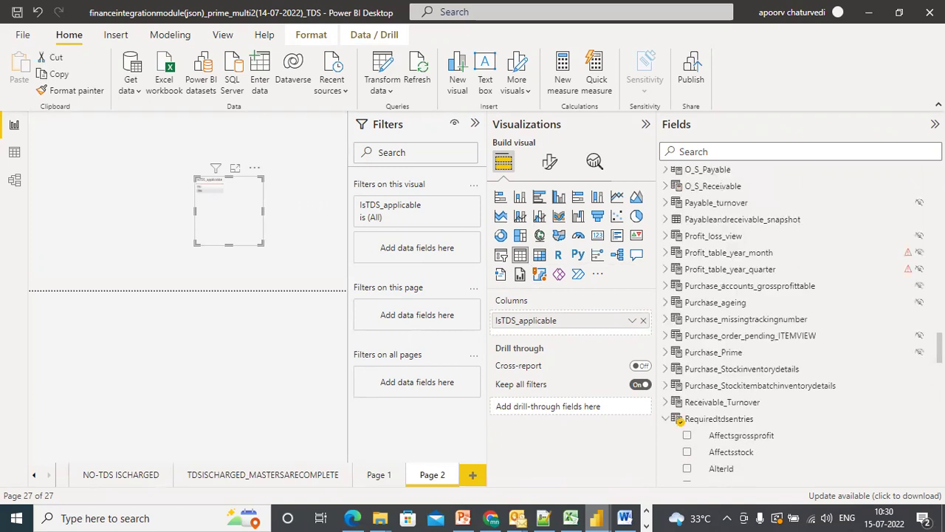
left_click(734, 419)
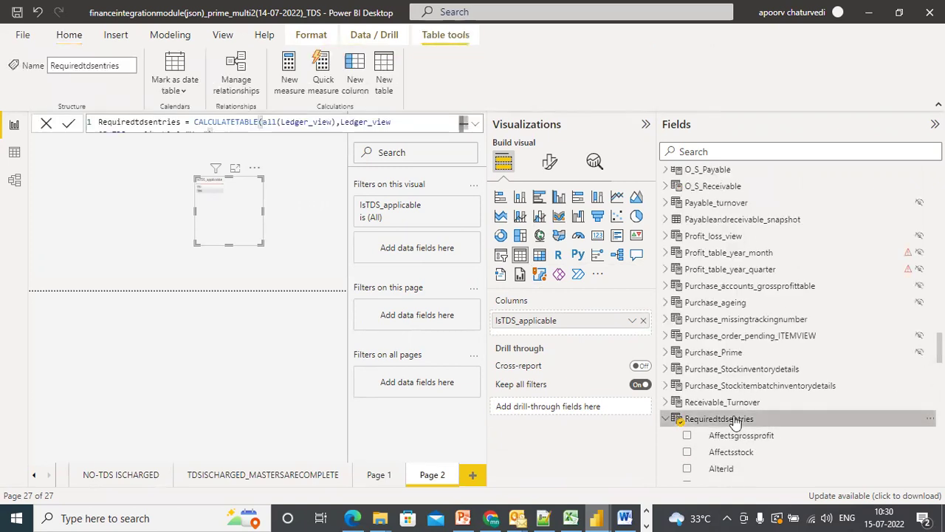
Replace all(Ledger_view) with plain Ledger_view in the Requiredtdsentries formula, commit, and return to the docs
left_click(475, 124)
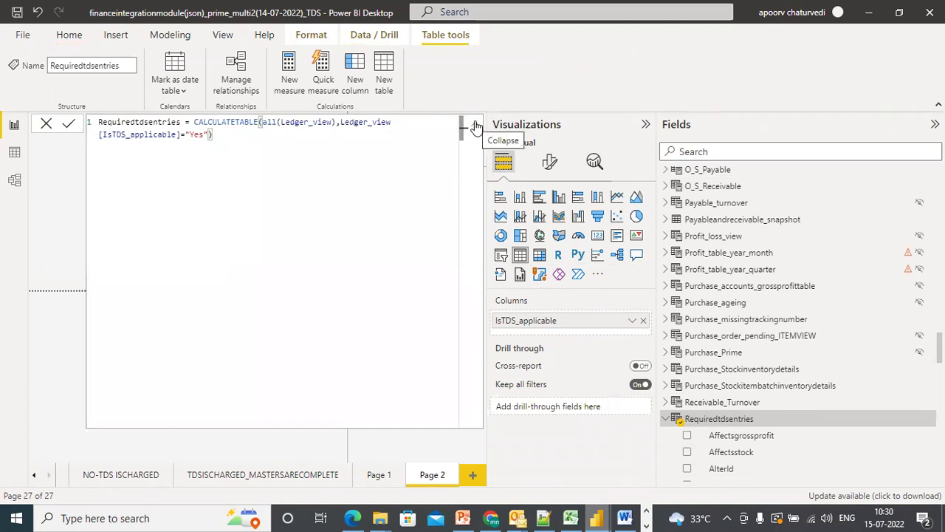
left_click(279, 122)
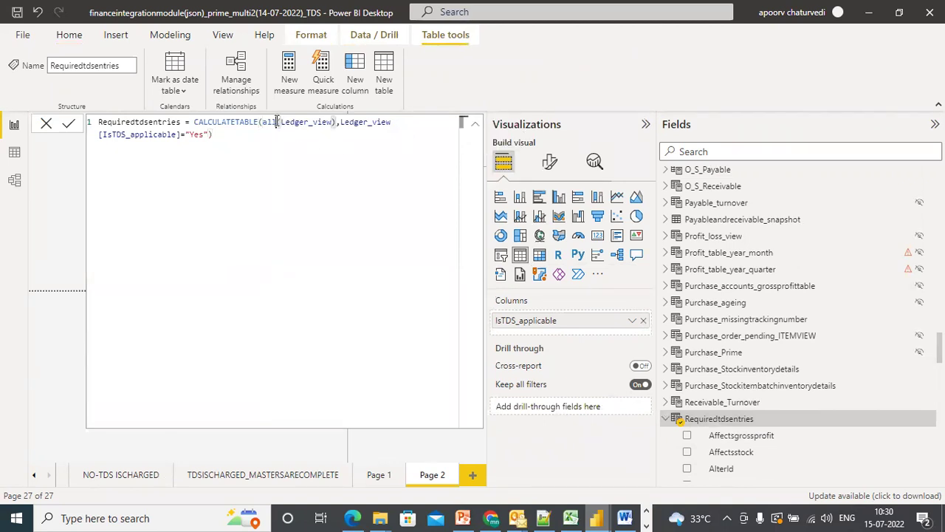
key("BackSpace")
key("BackSpace")
key("BackSpace")
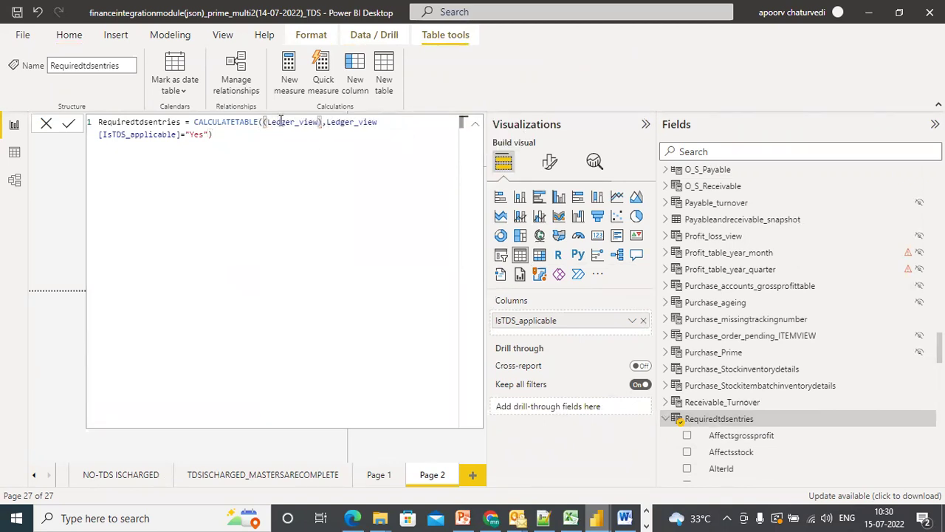
left_click(322, 122)
key("BackSpace")
left_click(267, 122)
key("BackSpace")
left_click(167, 135)
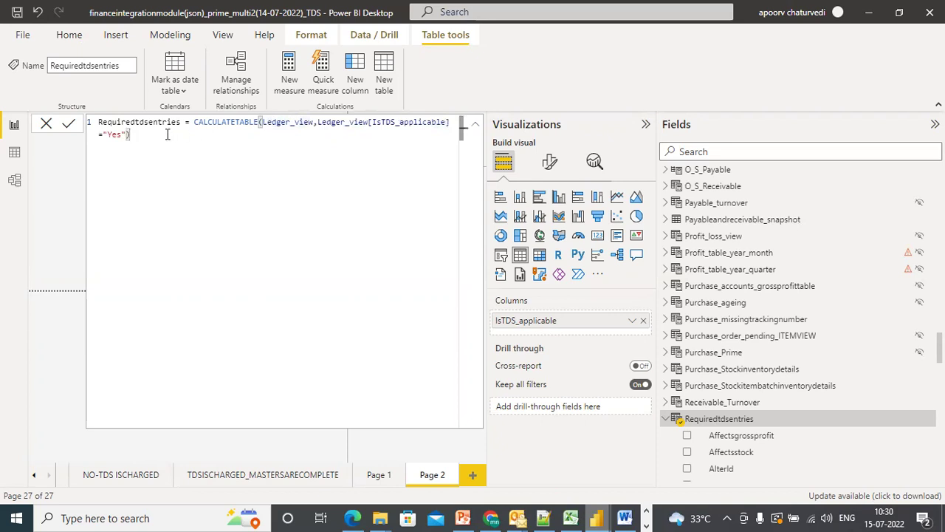
key("Return")
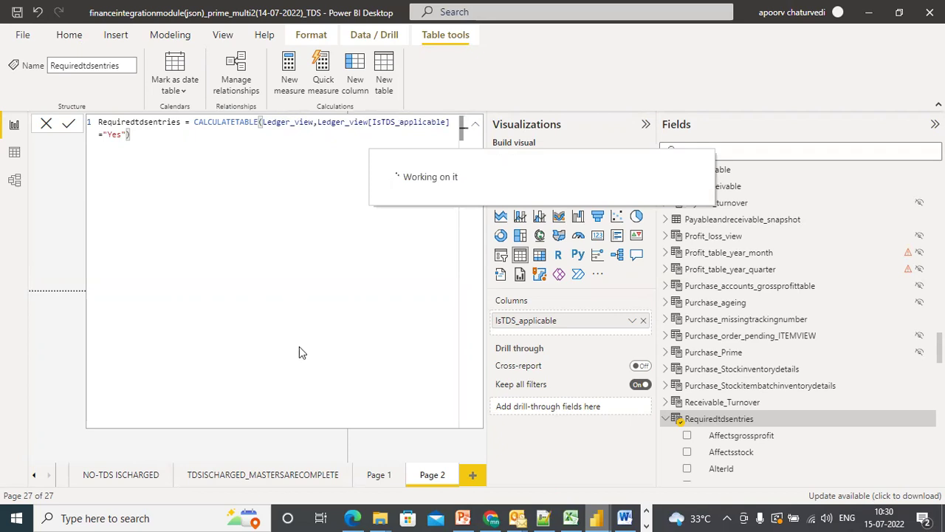
left_click(491, 517)
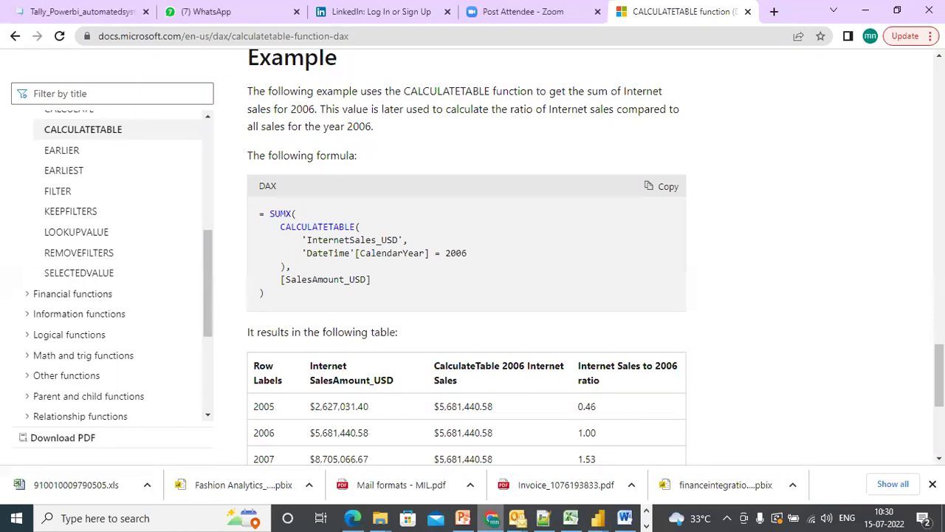
Read the CALCULATETABLE syntax and filter modifier functions, then bring Power BI back to the front
scroll(472, 259, "up", 10)
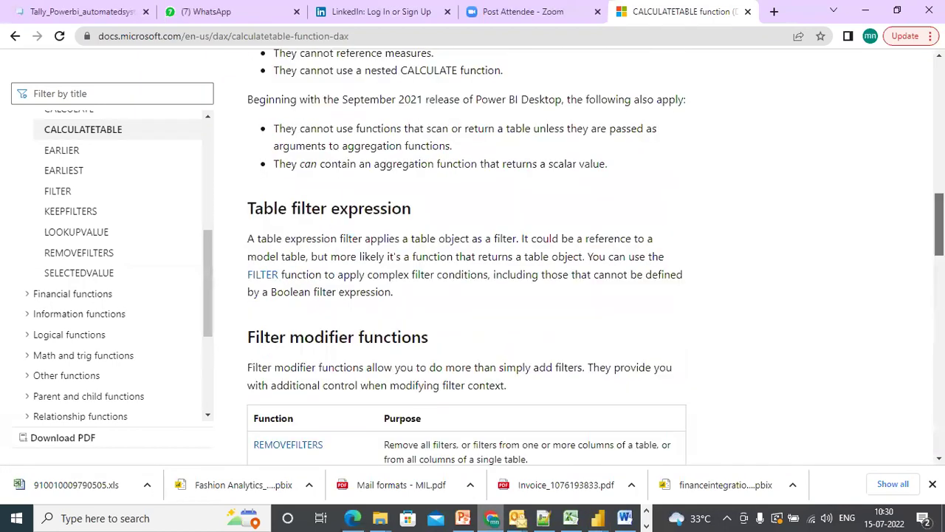
scroll(473, 258, "up", 10)
scroll(473, 258, "down", 10)
scroll(472, 259, "down", 2)
scroll(473, 258, "up", 1)
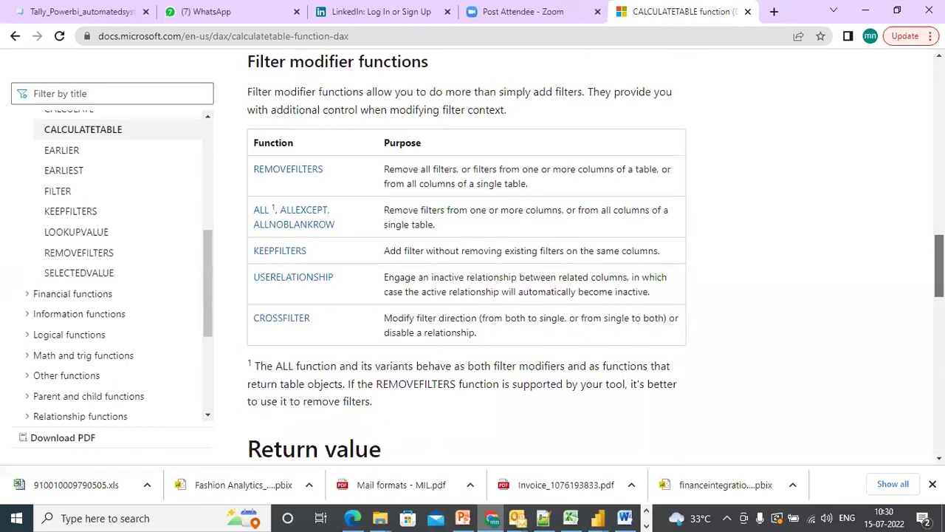
scroll(473, 259, "down", 1)
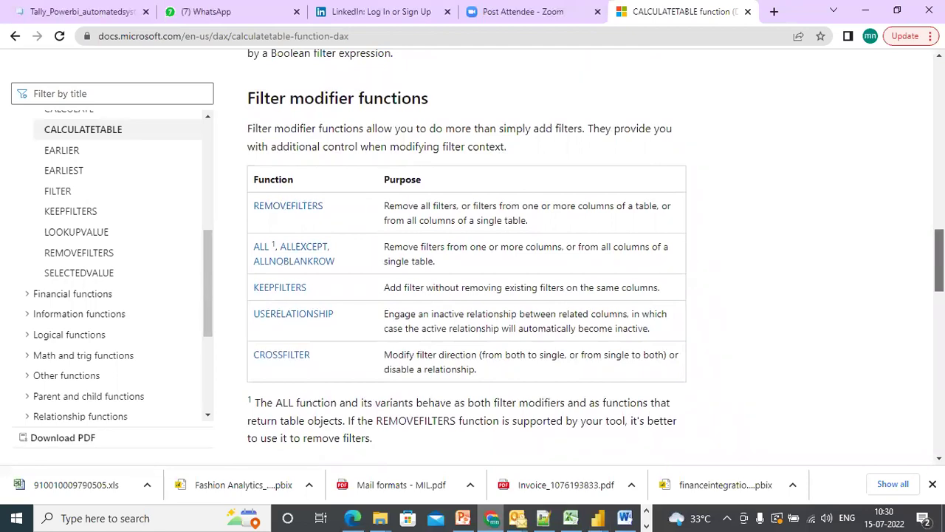
scroll(473, 259, "up", 10)
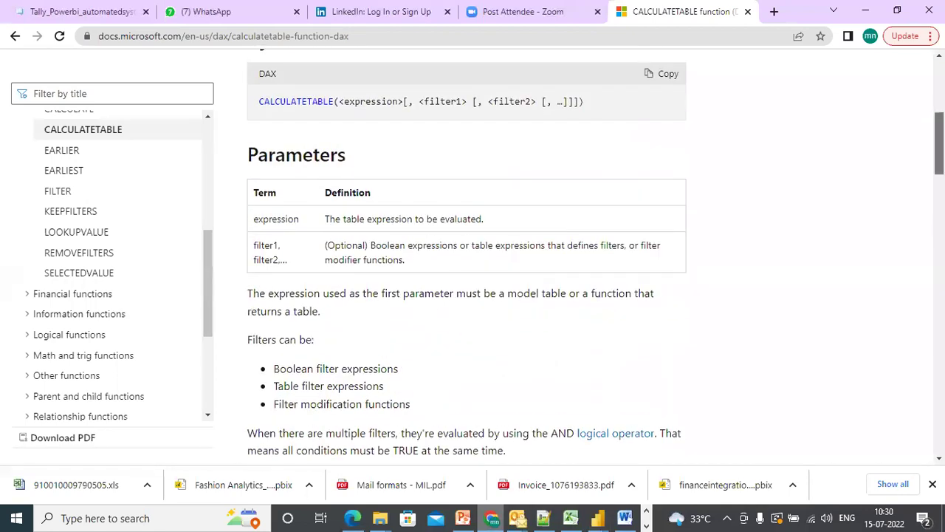
scroll(473, 258, "up", 1)
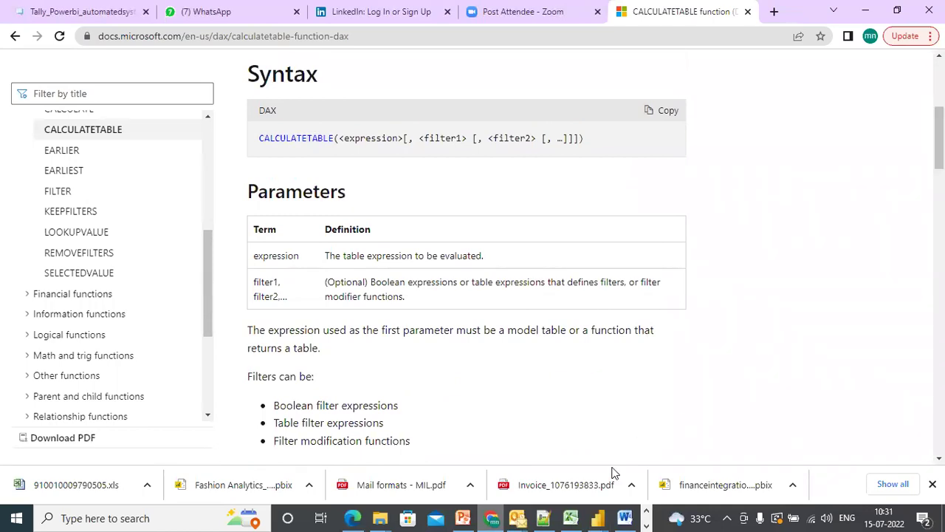
mouse_move(598, 517)
left_click(522, 482)
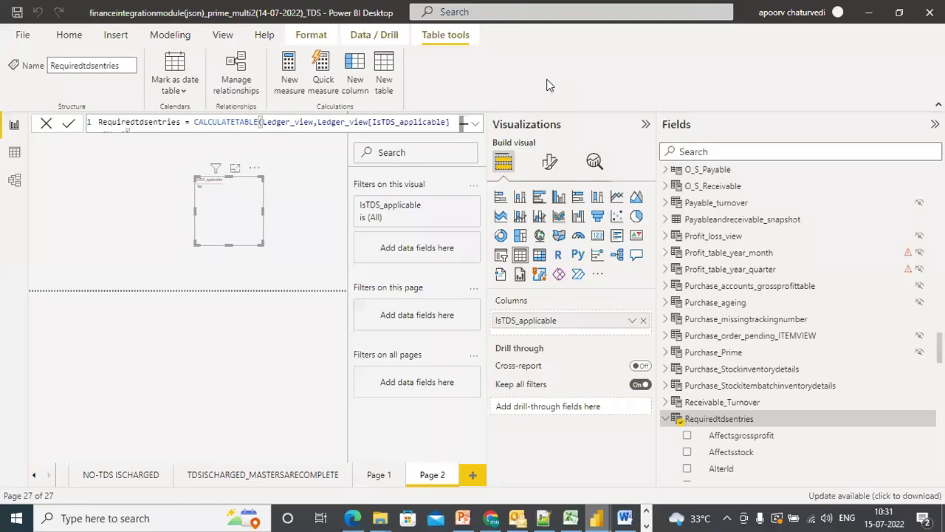
Stretch the table visual across the canvas and add Requiredtdsentries fields Affectsgrossprofit through Costcentrename
left_click_drag(262, 212, 329, 221)
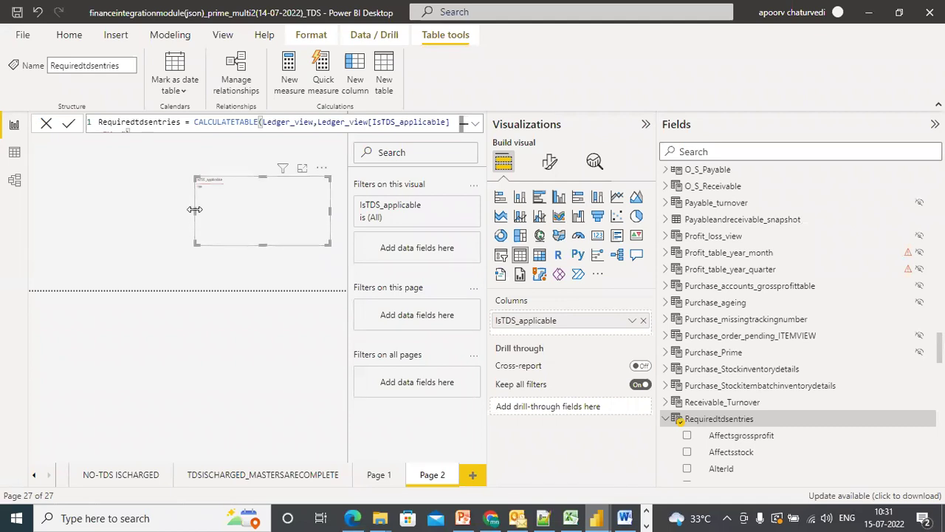
left_click_drag(194, 209, 23, 219)
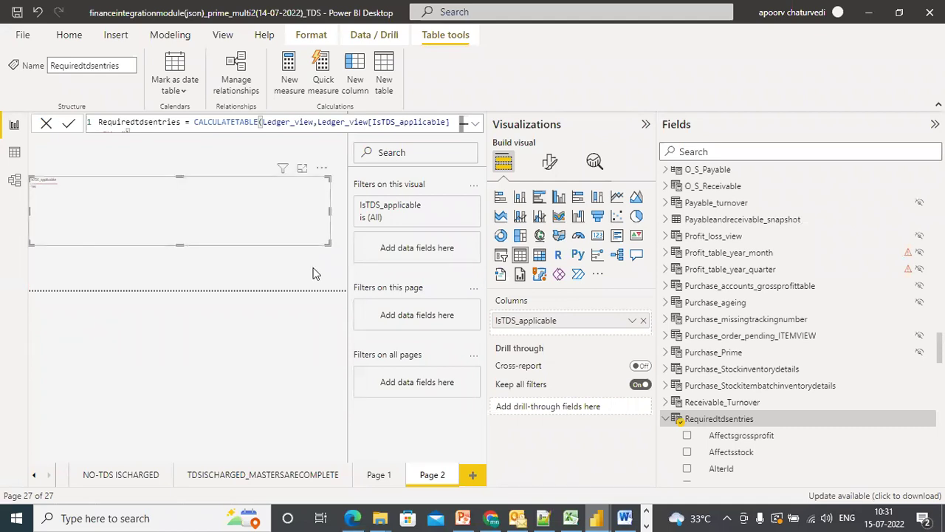
scroll(683, 325, "down", 2)
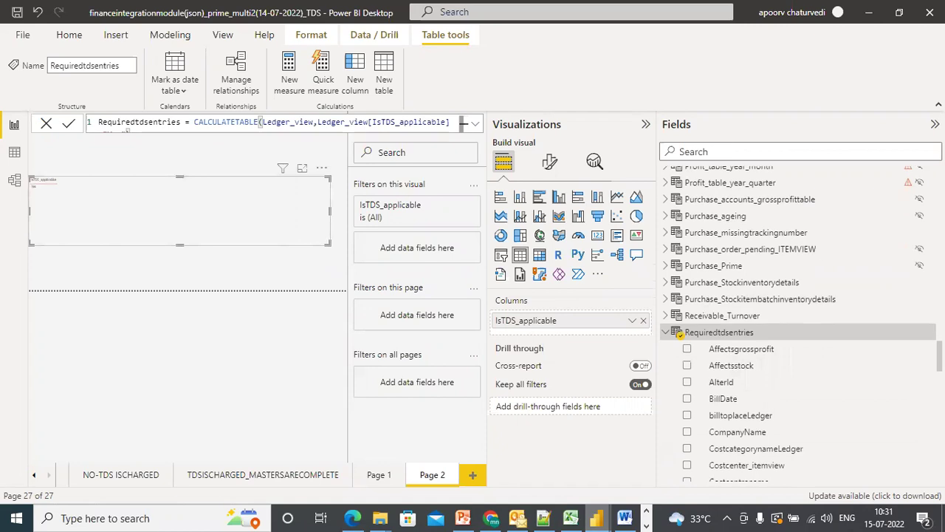
left_click(685, 355)
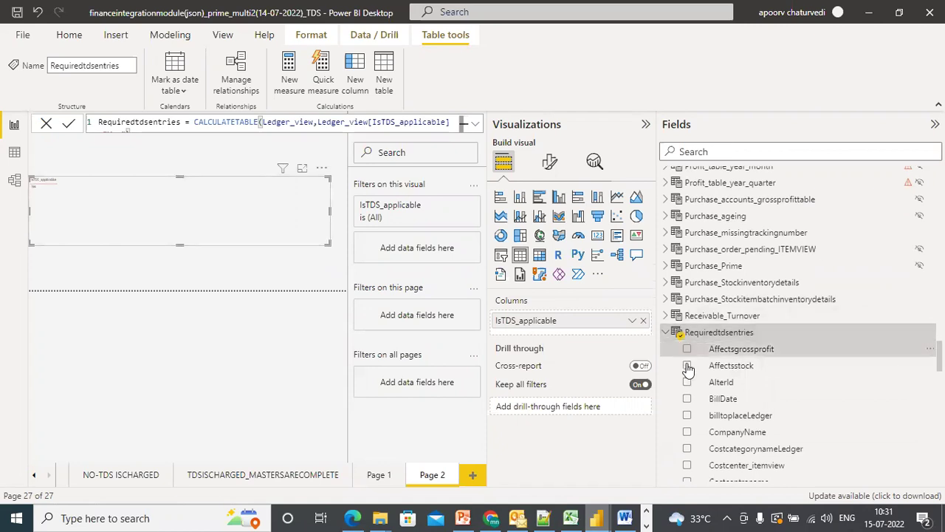
left_click(687, 365)
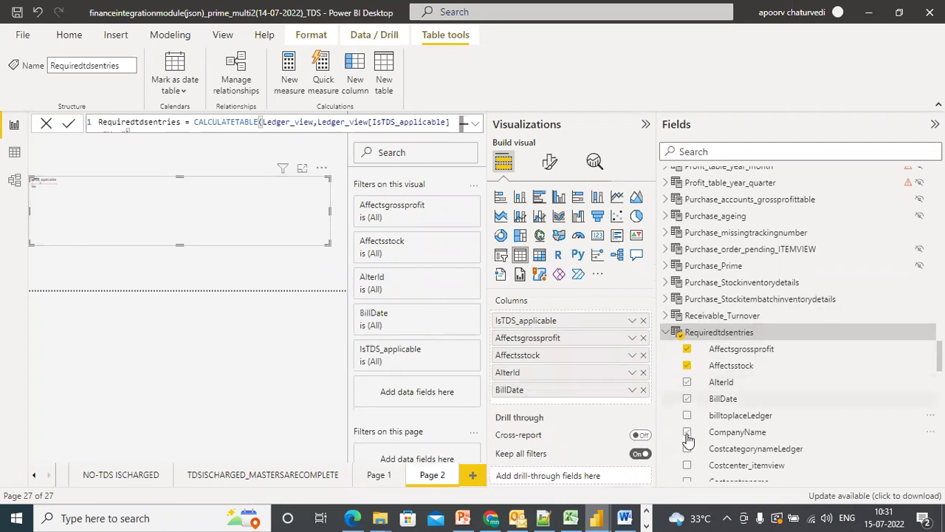
left_click(687, 432)
left_click(688, 447)
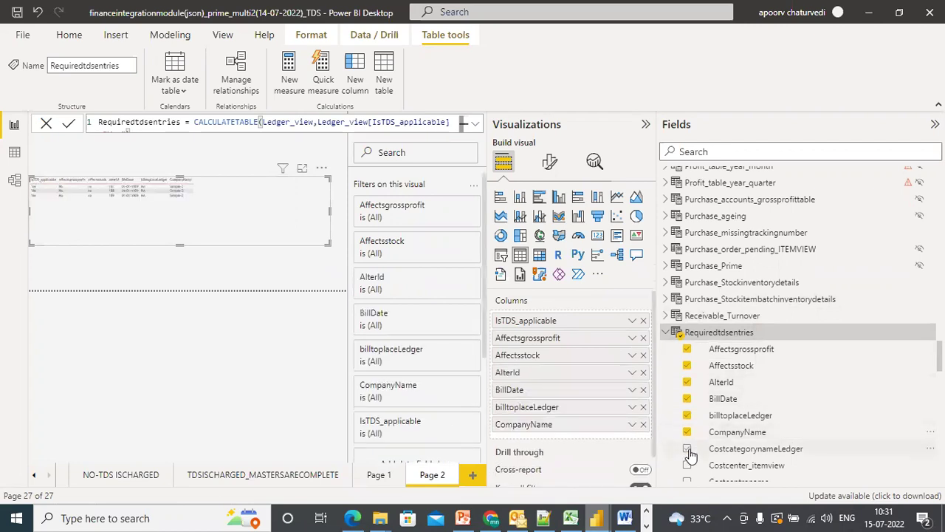
left_click(686, 465)
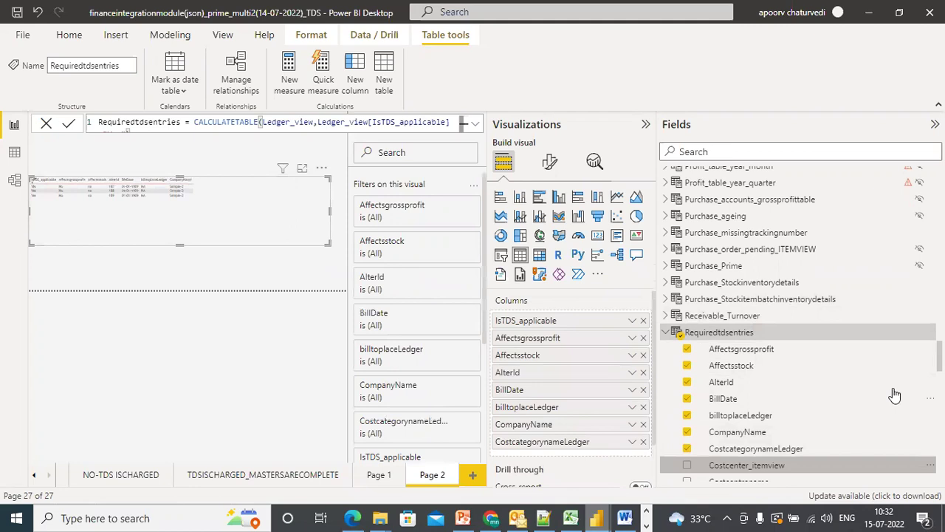
scroll(798, 333, "down", 3)
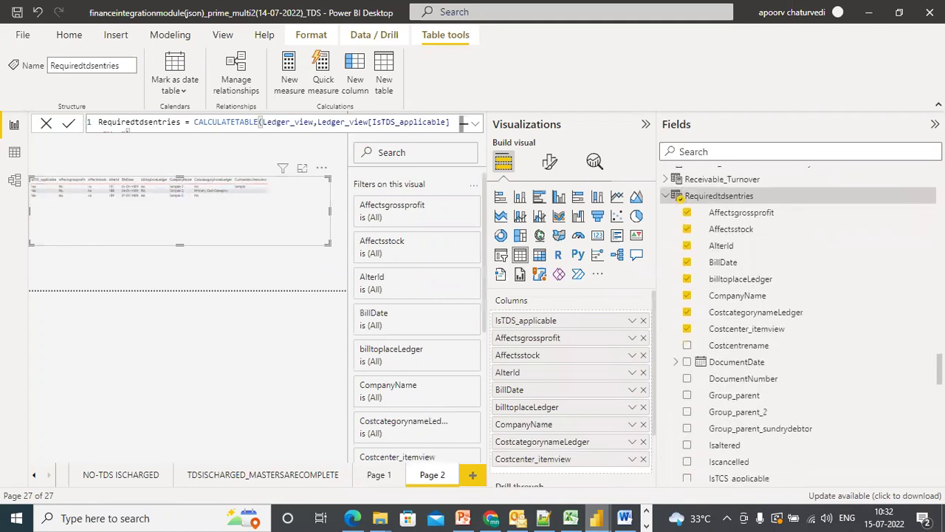
left_click(687, 344)
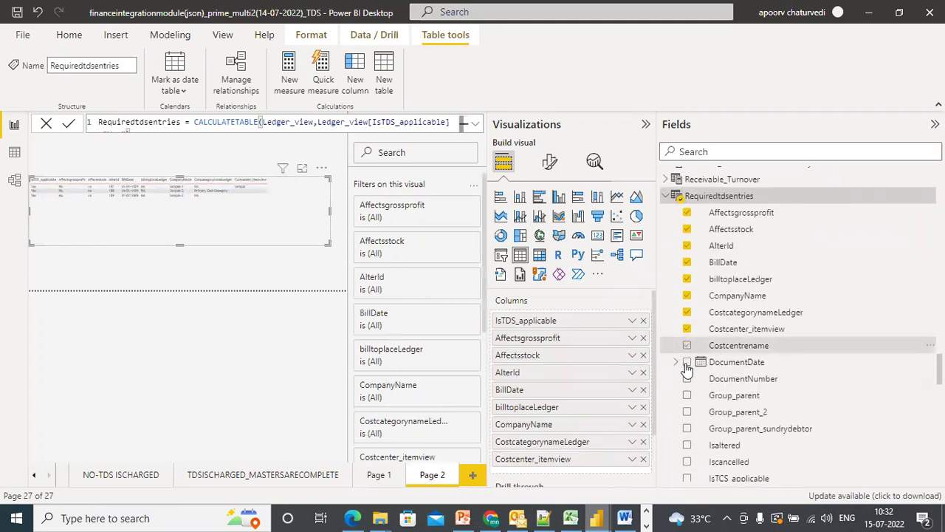
Mark step a) of the Word planning notes as [done]
left_click(627, 518)
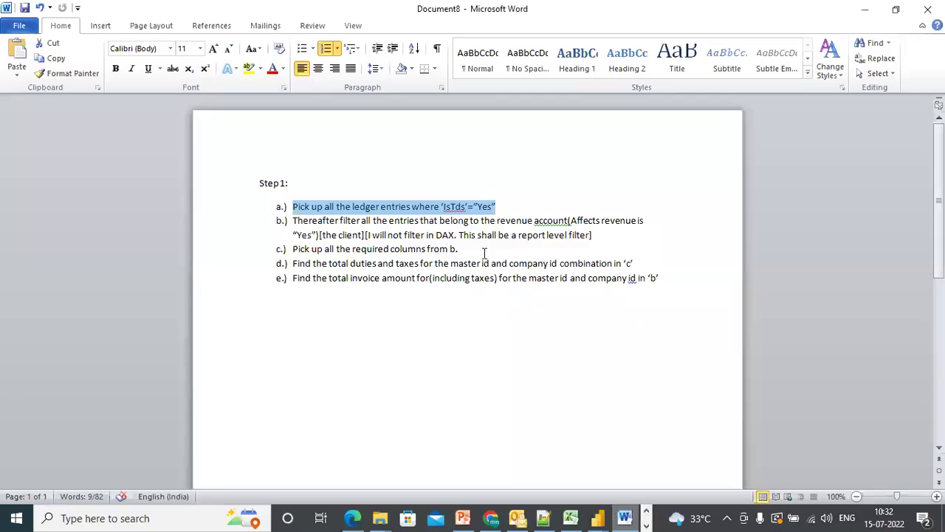
left_click(513, 207)
type("[")
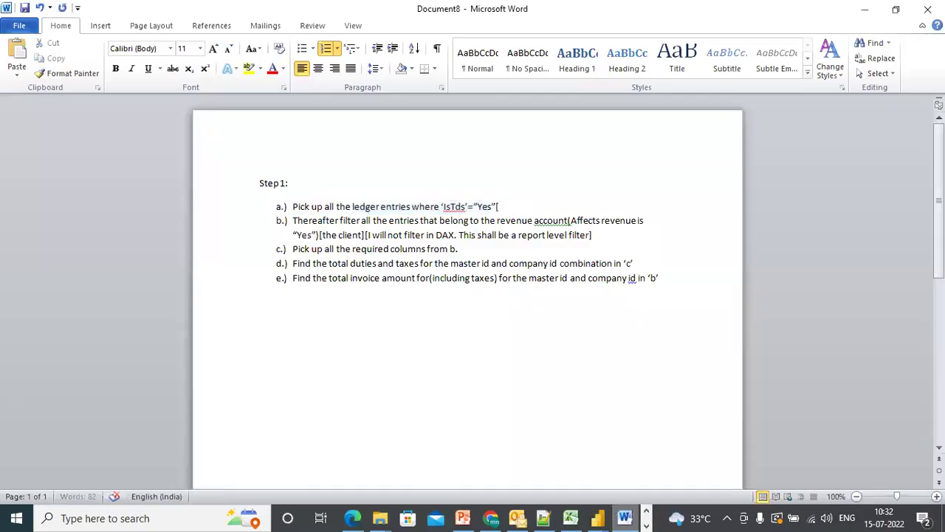
type("done]")
Review the text of steps b) through d) in the notes, then return to Power BI
left_click(474, 248)
type("[done]")
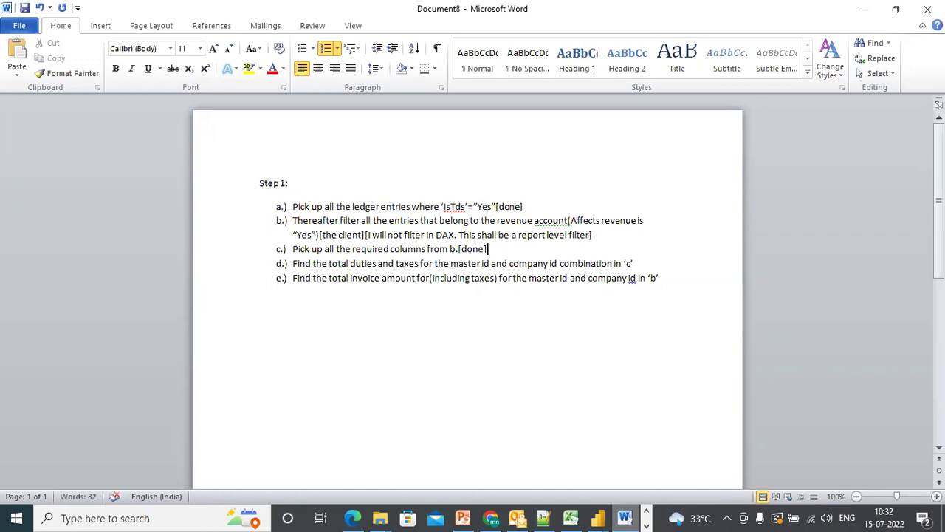
left_click(599, 235)
left_click_drag(591, 235, 573, 227)
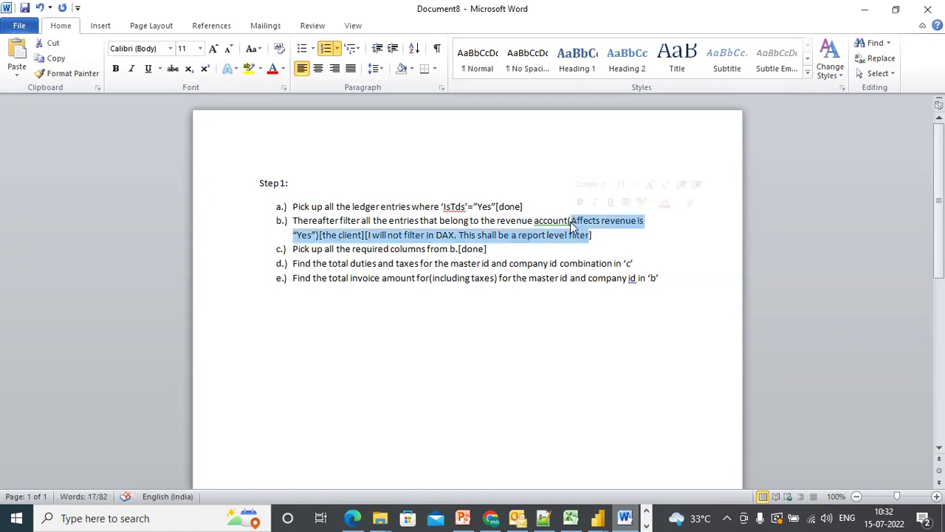
left_click(327, 263)
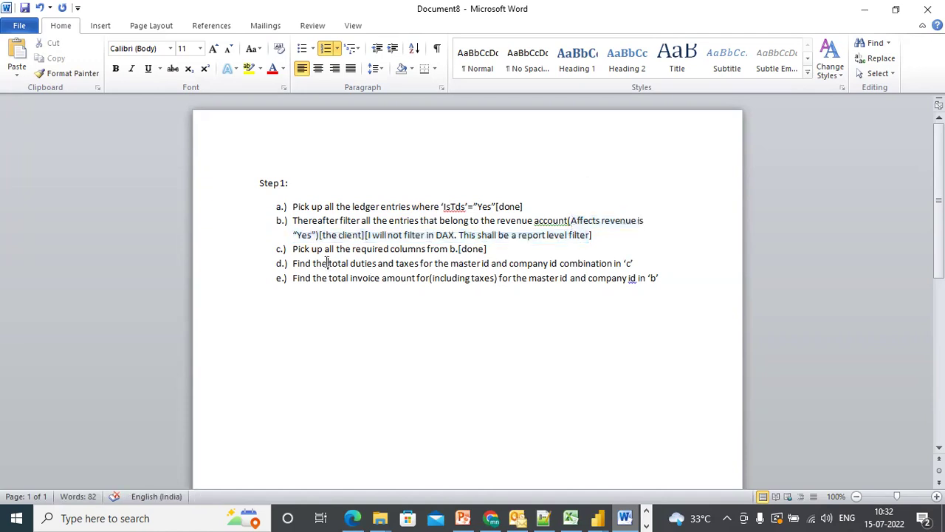
left_click_drag(329, 263, 639, 261)
left_click(637, 262)
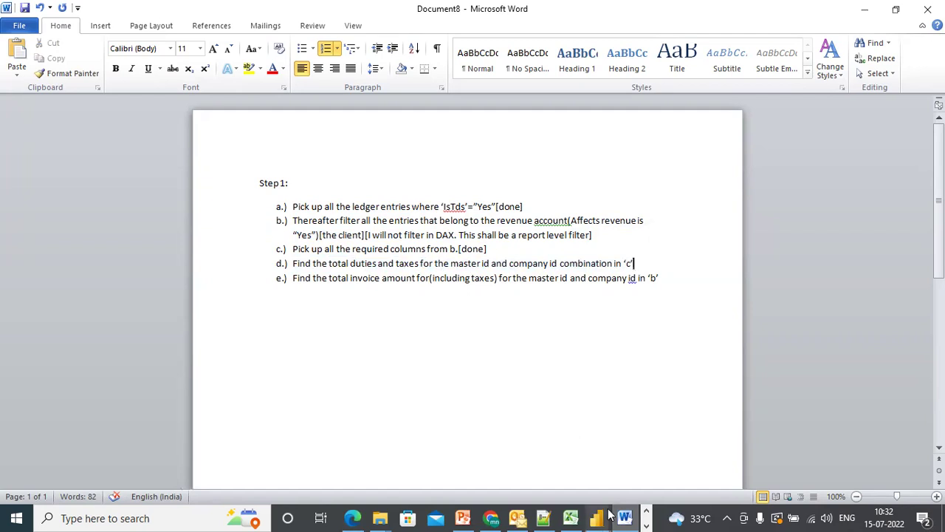
mouse_move(597, 518)
left_click(515, 481)
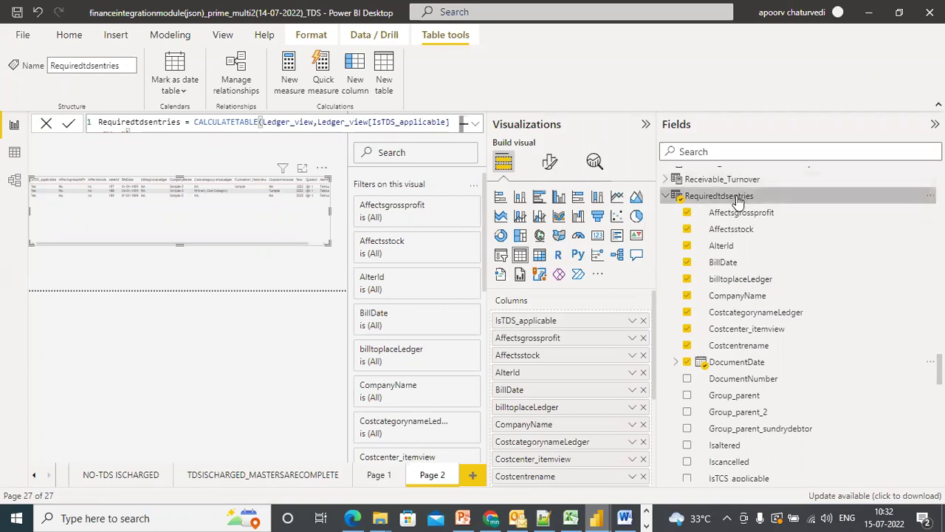
Start a new calculated column on Requiredtdsentries, then switch to the Word notes
left_click(353, 81)
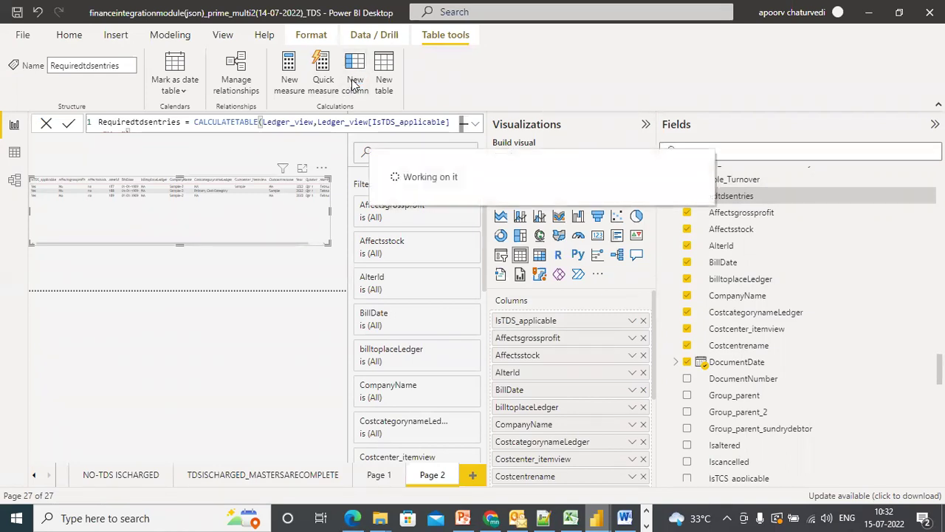
left_click(627, 517)
Add 'Companyname' and 'Masterid' as new lines beneath step d)
left_click(636, 263)
key("Return")
key("Return")
type("companyname")
key("Return")
type("mastered")
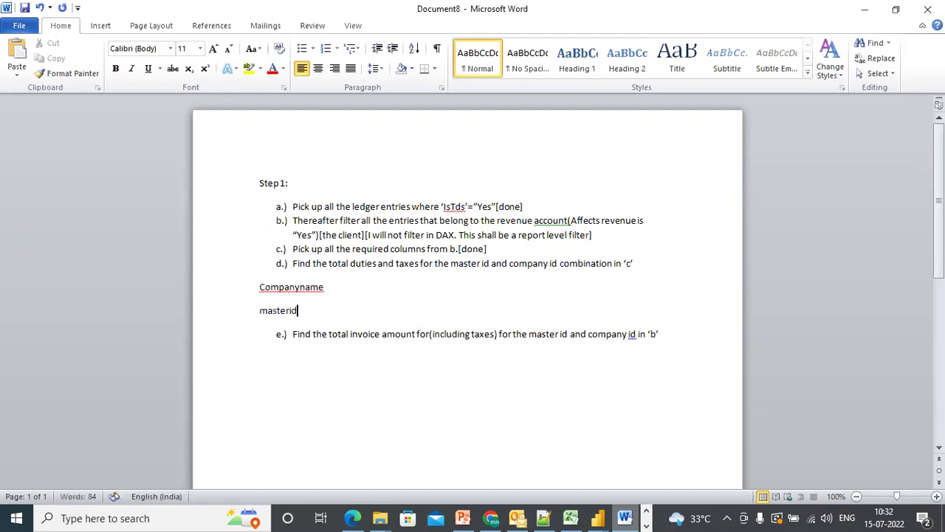
key("Return")
key("Return")
key("BackSpace")
key("BackSpace")
key("BackSpace")
key("BackSpace")
type("id")
Add 'Based on the same' and a draft Calculate(sum(ledger debit)-ledger(credit), filter(all(ledger_view)...) formula
key("Return")
type("Based")
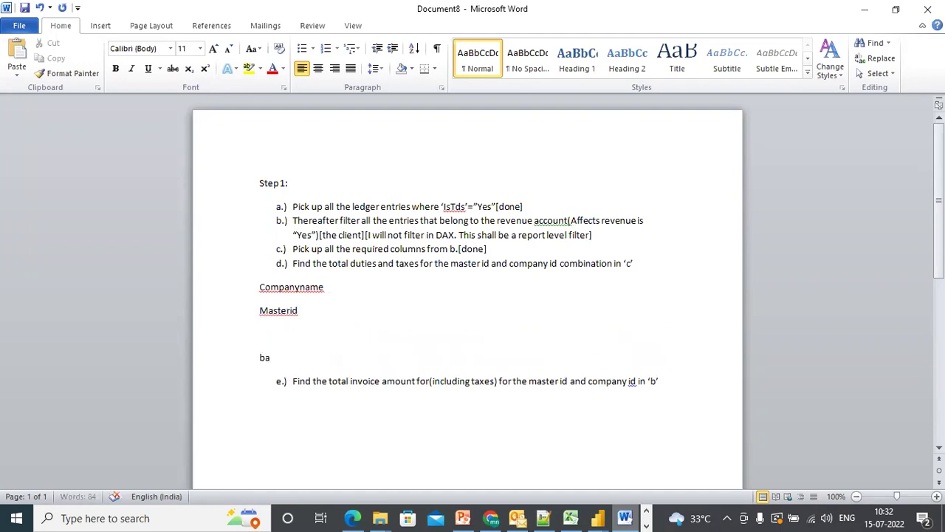
type(" on the same")
key("Return")
key("Return")
type("Calculate(")
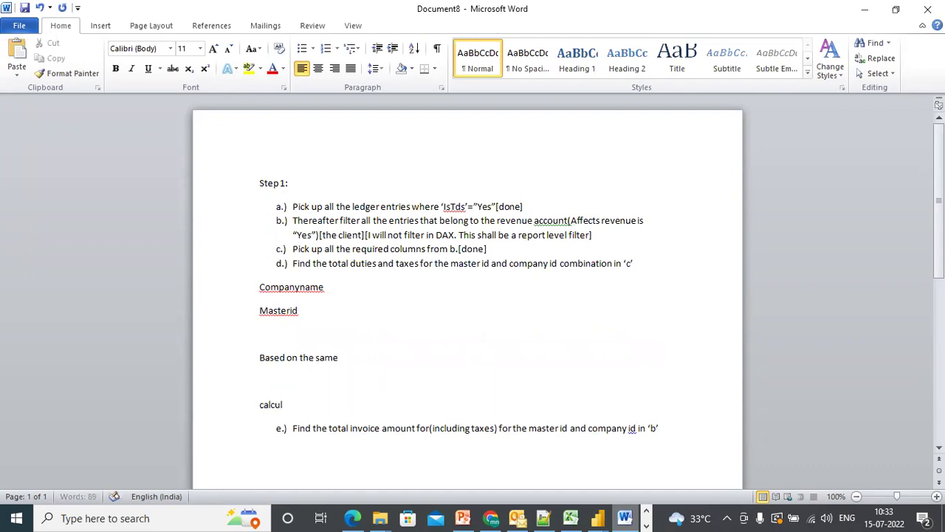
type("sum(ledger debit)-ledger")
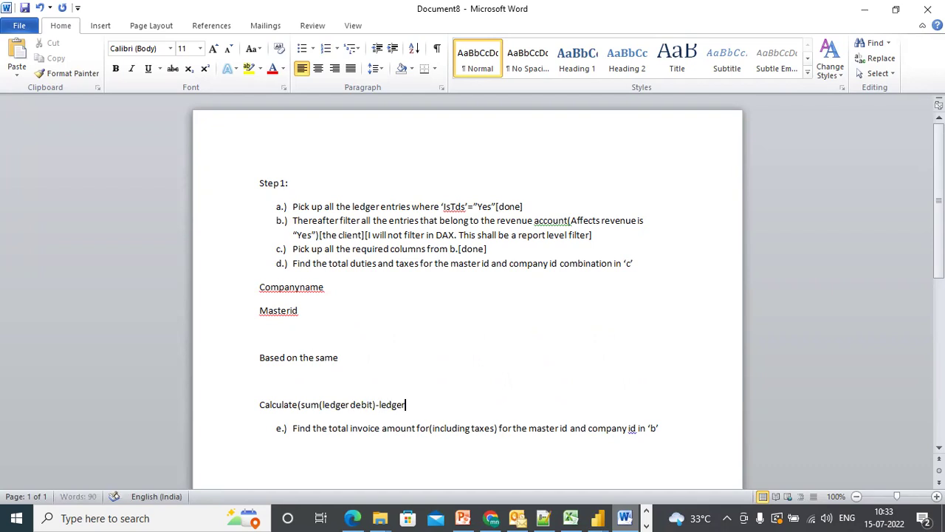
type("(cred")
type("it)")
type(", ")
type("fil")
type("ter(all")
type("(ledger")
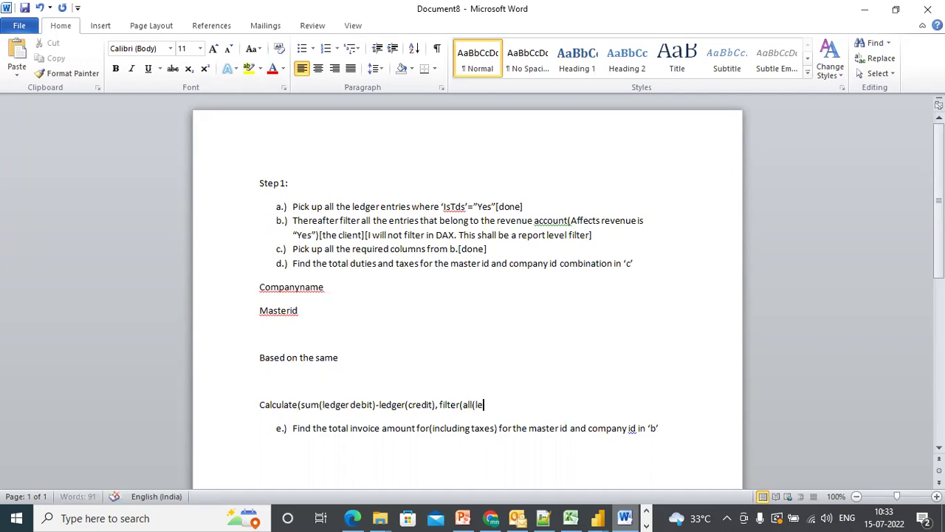
type("_view)")
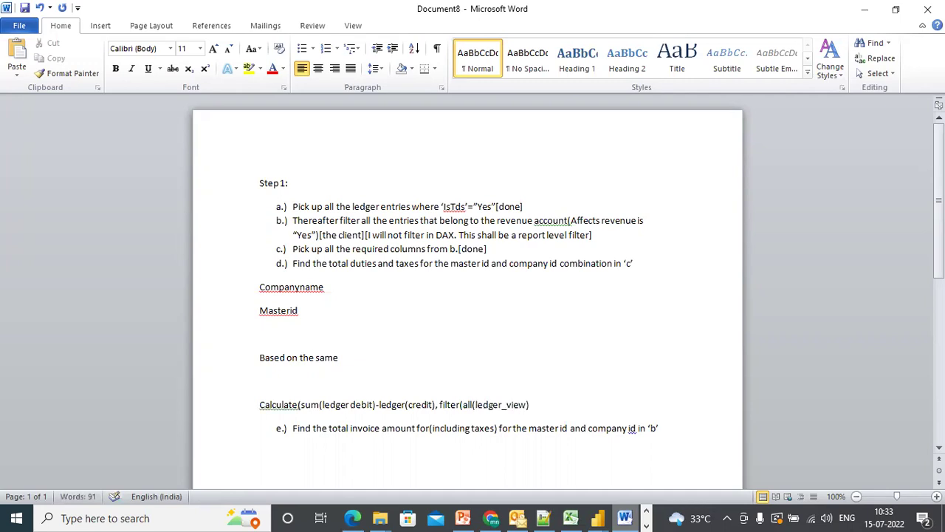
type(",")
type(" com")
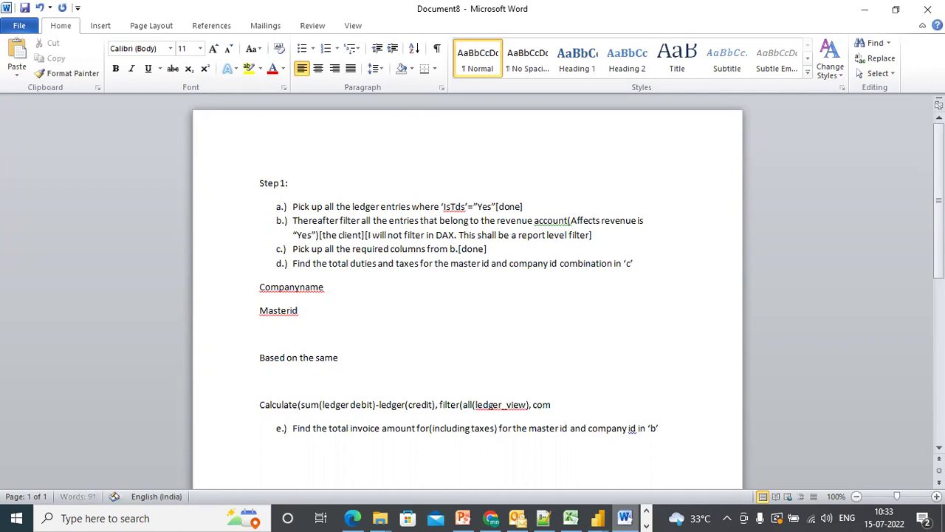
type("panyname=")
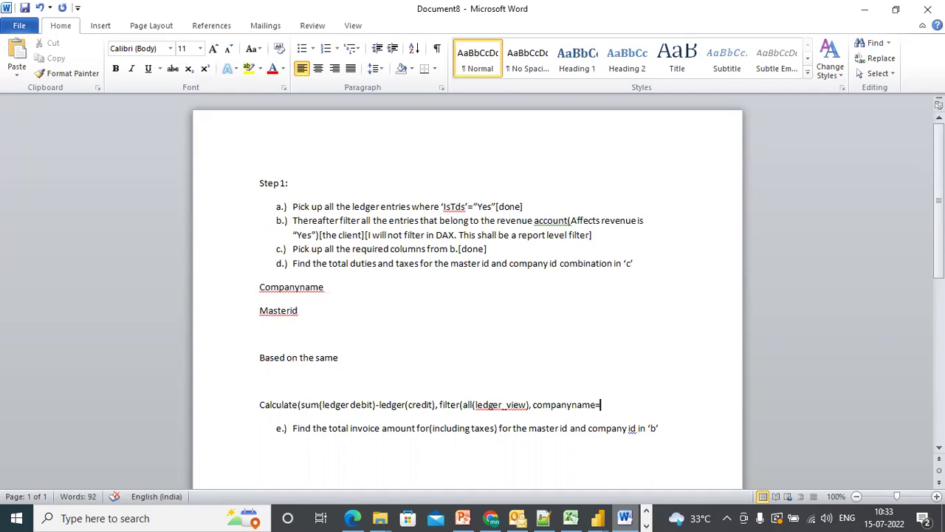
Reread items c and d of the duties step in the Word notes, then bring up the Power BI windows
left_click(495, 249)
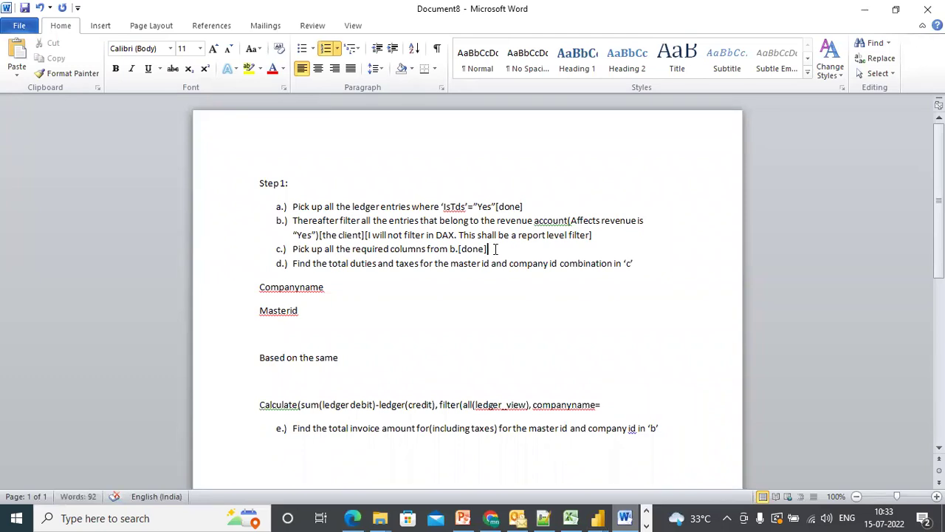
left_click(641, 264)
left_click(597, 518)
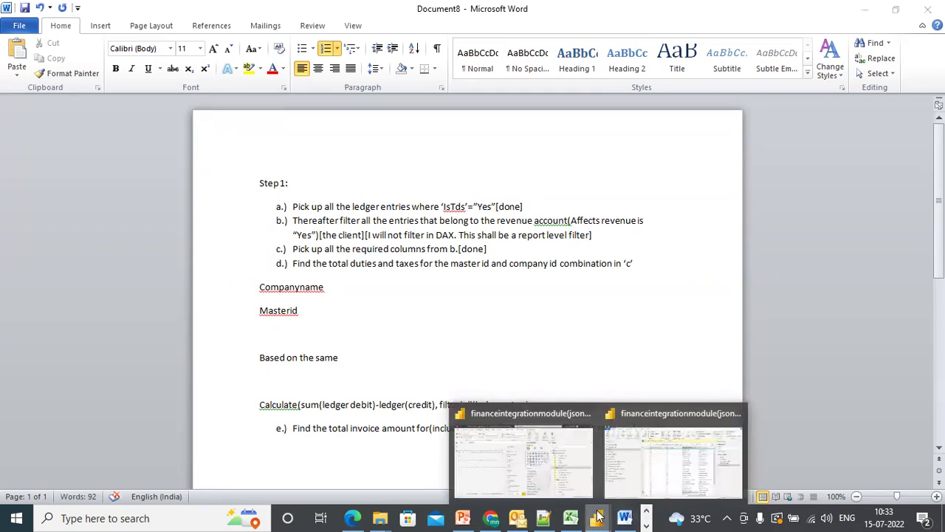
Back in Power BI, replace 'Column =' so the new column is named Totaldutiesnadtaxes
left_click(513, 453)
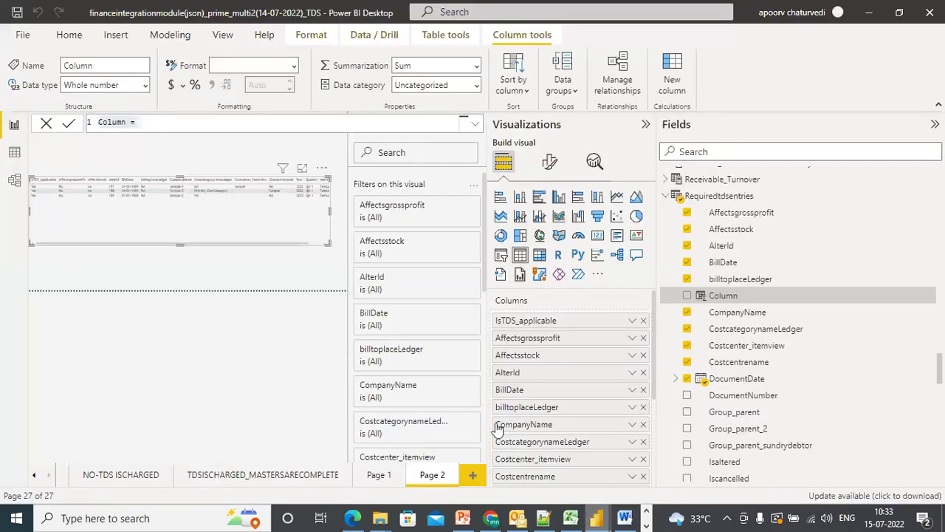
left_click(285, 120)
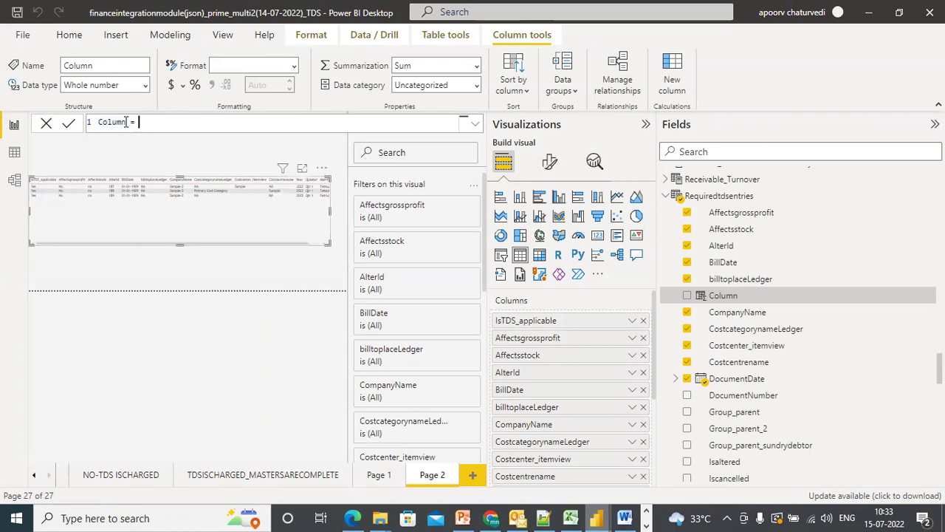
left_click_drag(140, 122, 94, 123)
type("Totaldutiesnadtaxes")
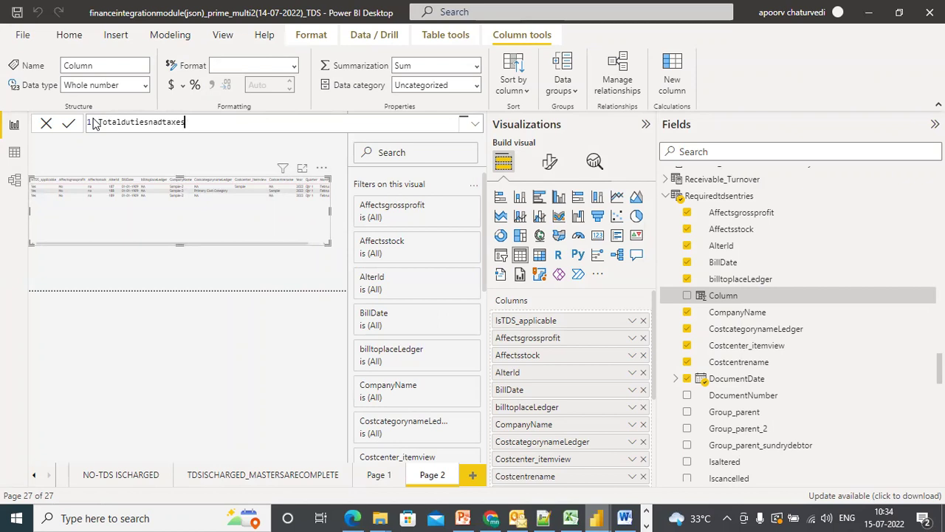
type("=")
key("shift+Return")
Add variables for Requiredtdsentries[CompanyName] and [MasterId], and begin a dutiesnadtaxes variable
type("c")
key("BackSpace")
type("var company")
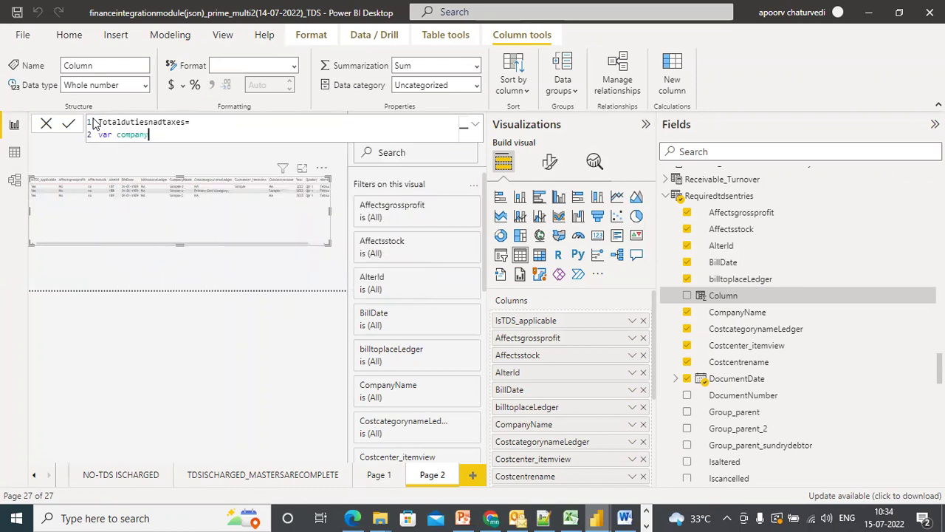
type("name=company")
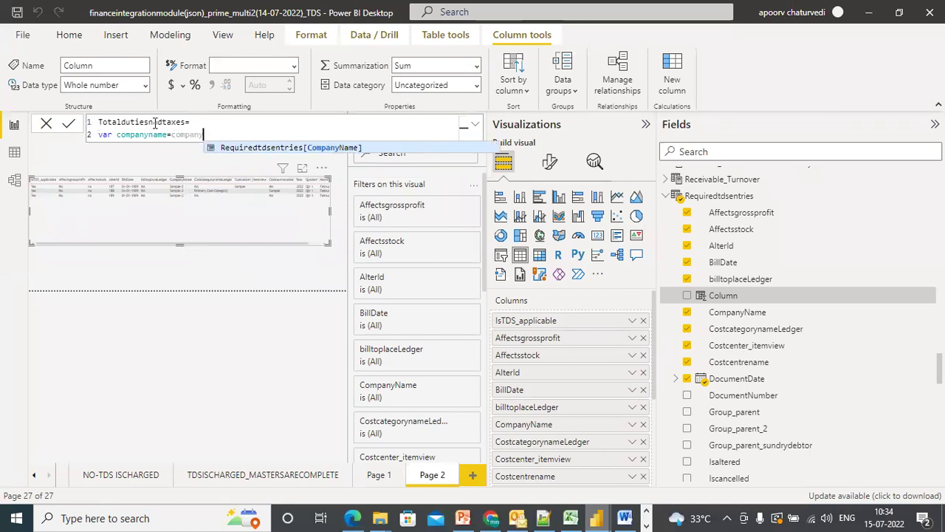
left_click(214, 147)
key("shift+Return")
type("Var ")
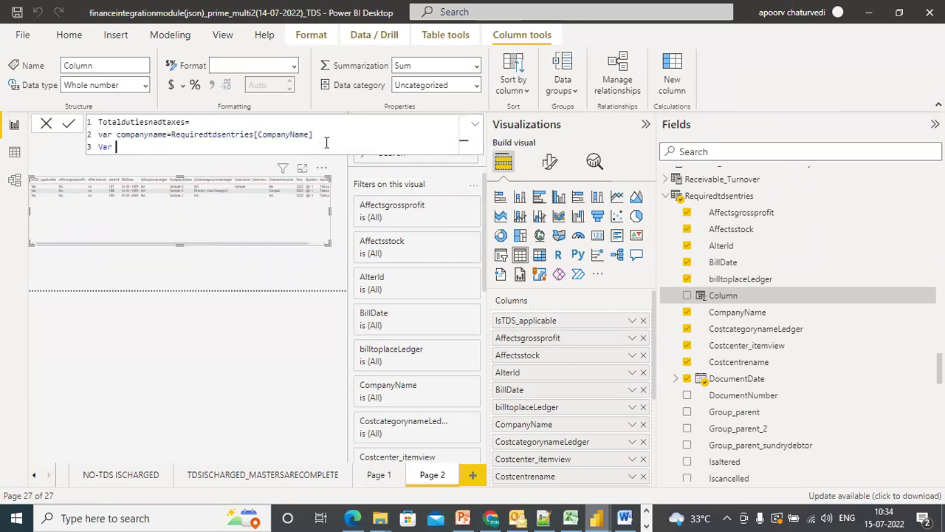
type("masteric=masteri")
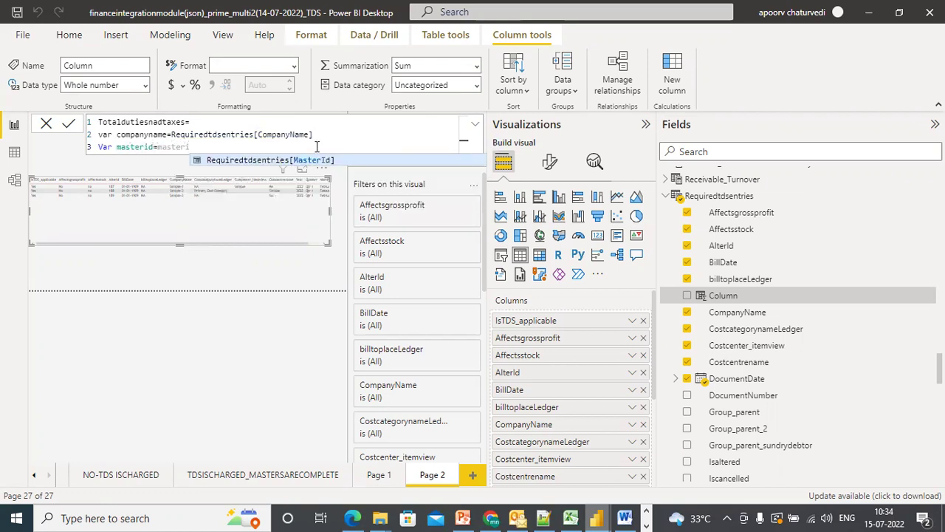
left_click(326, 161)
key("shift+Return")
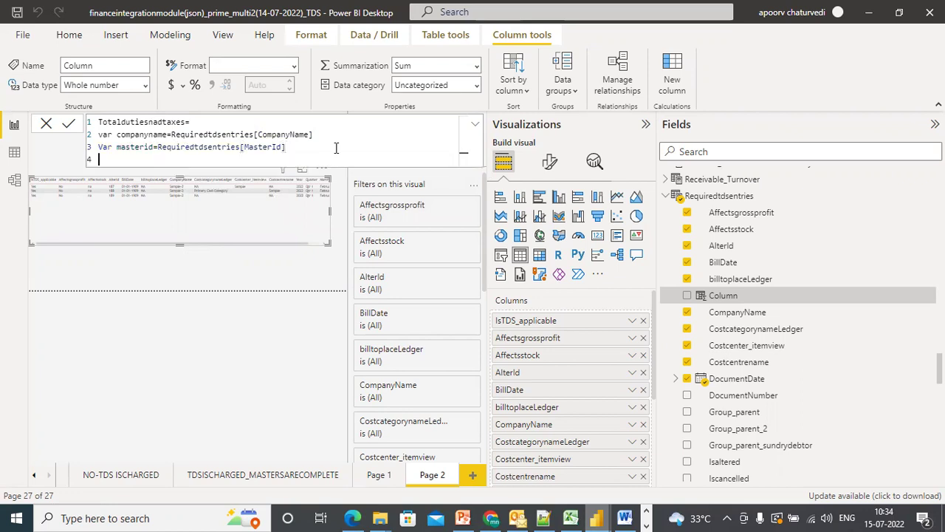
type("var dutiesnadtaxes=calc")
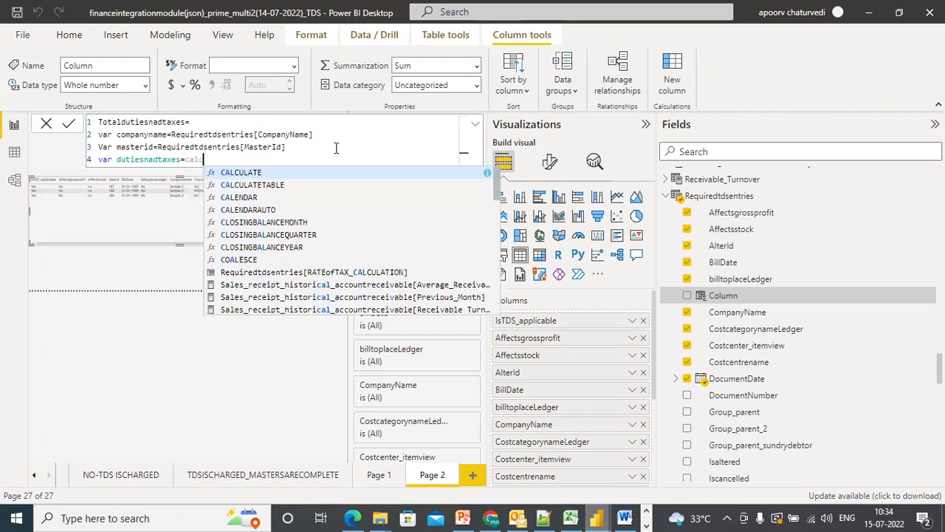
Start dutiesnadtaxes as calculate(SUM(Ledger_view[SaleAmounDebit]) using the autocomplete list
type("u")
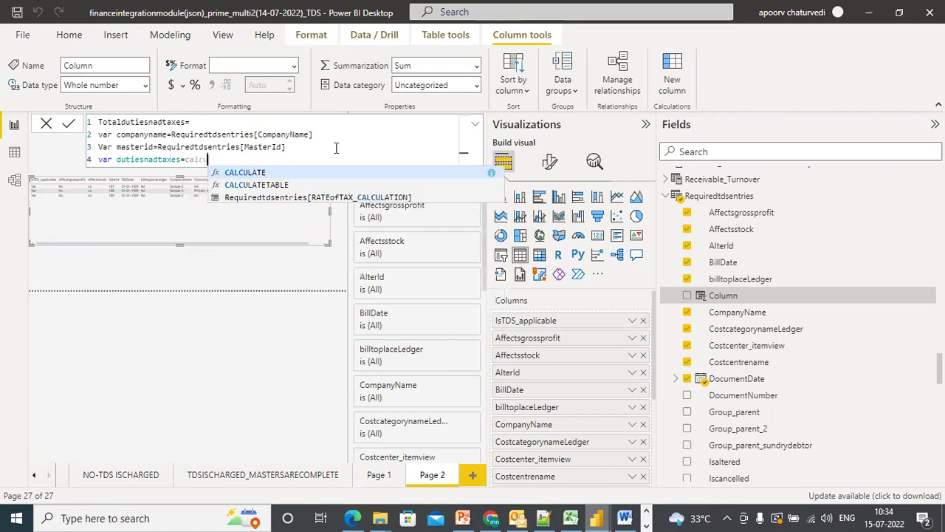
type("late(SUM")
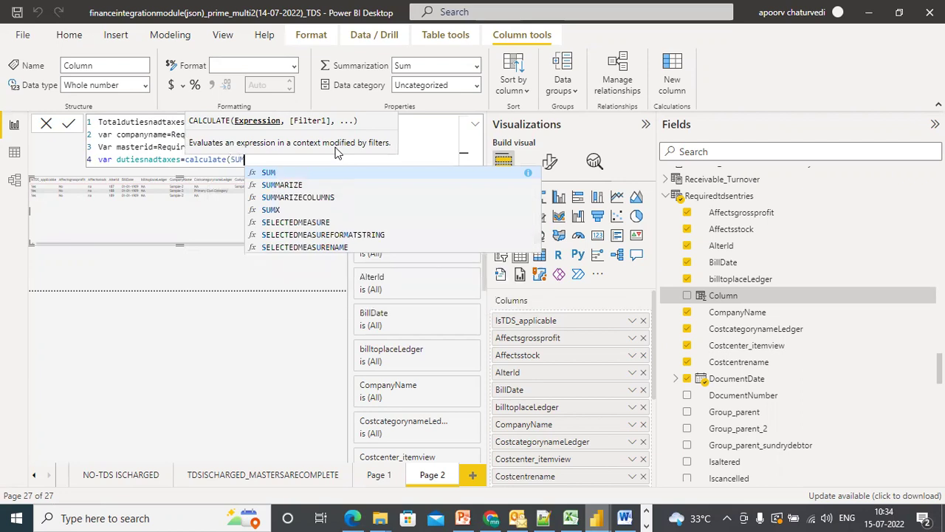
type("(")
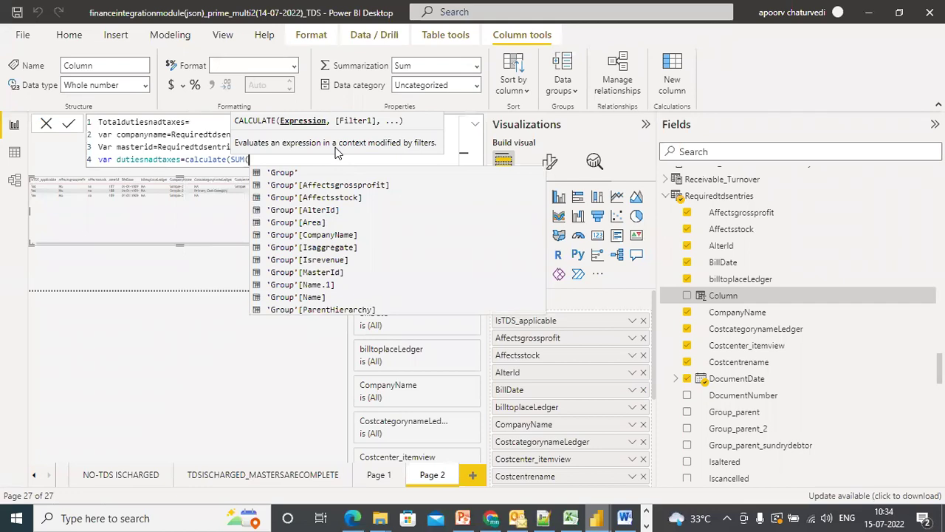
type("LEDGER")
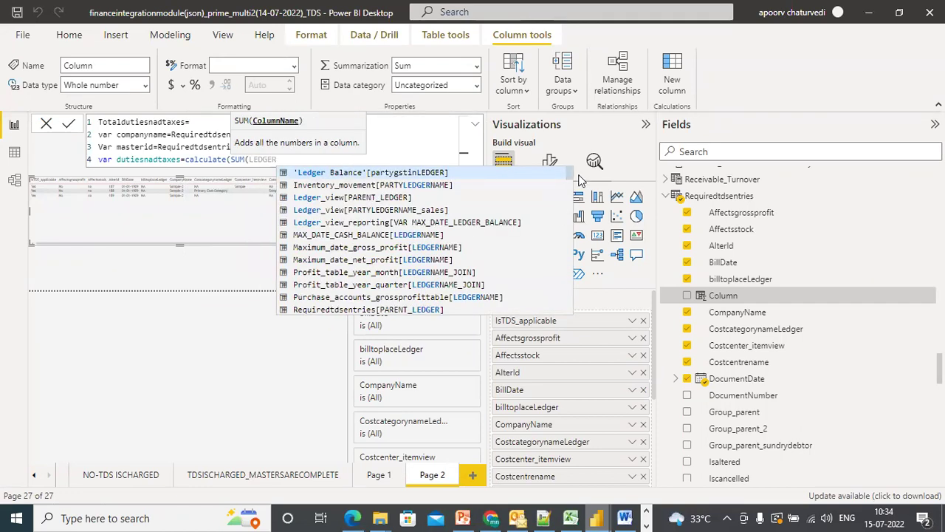
left_click_drag(570, 174, 569, 185)
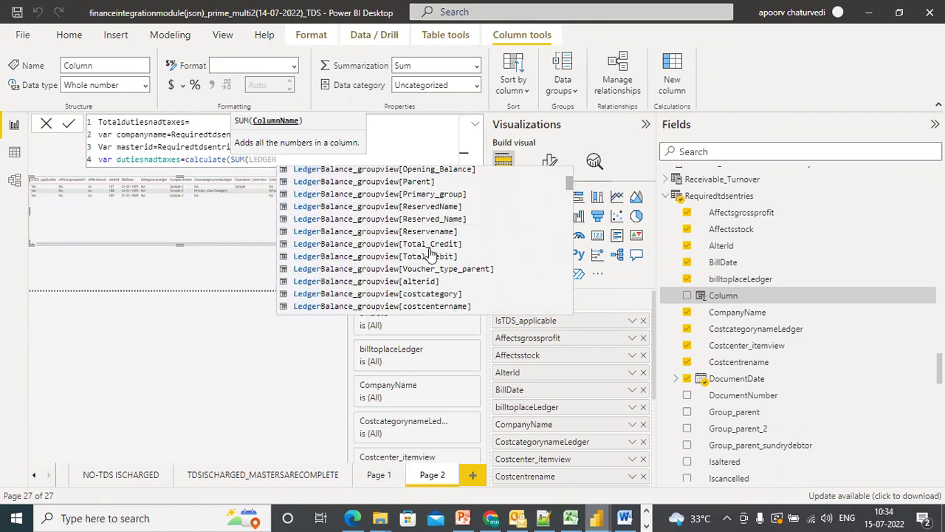
left_click_drag(569, 185, 570, 246)
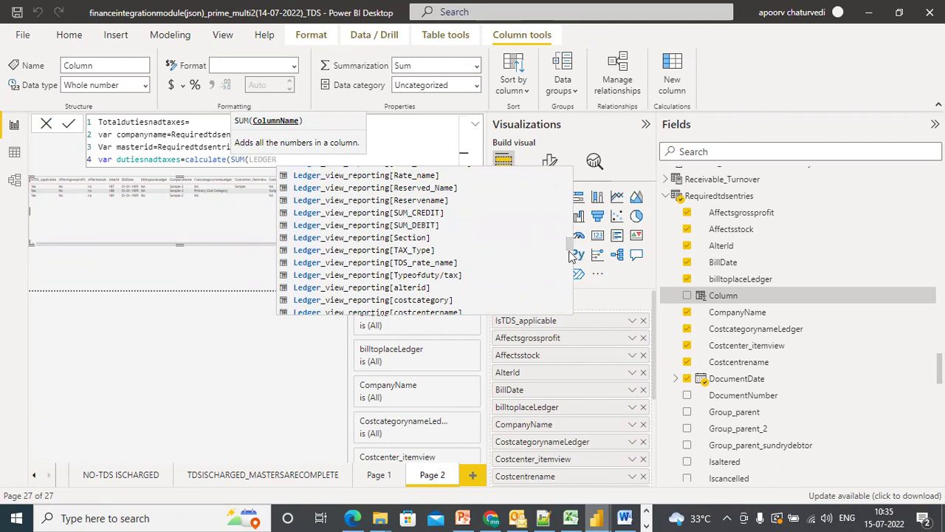
scroll(570, 251, "down", 6)
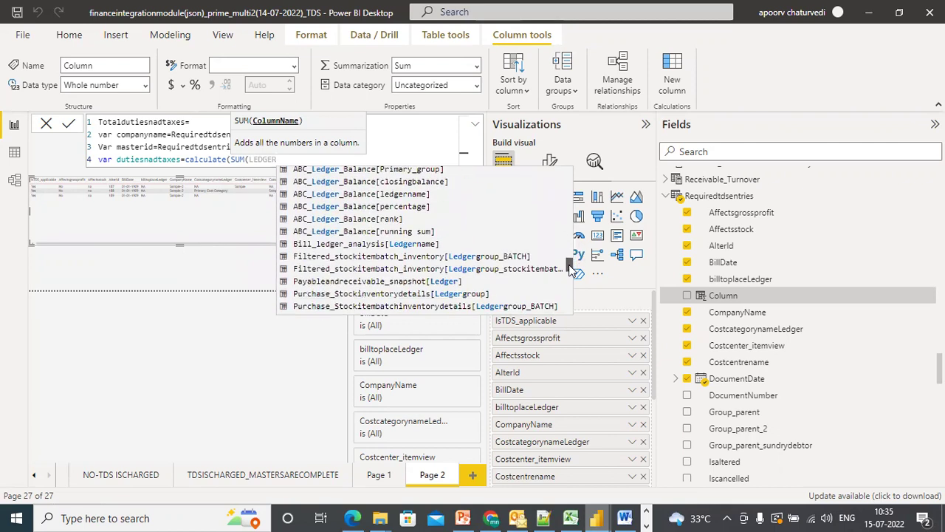
left_click_drag(570, 252, 569, 233)
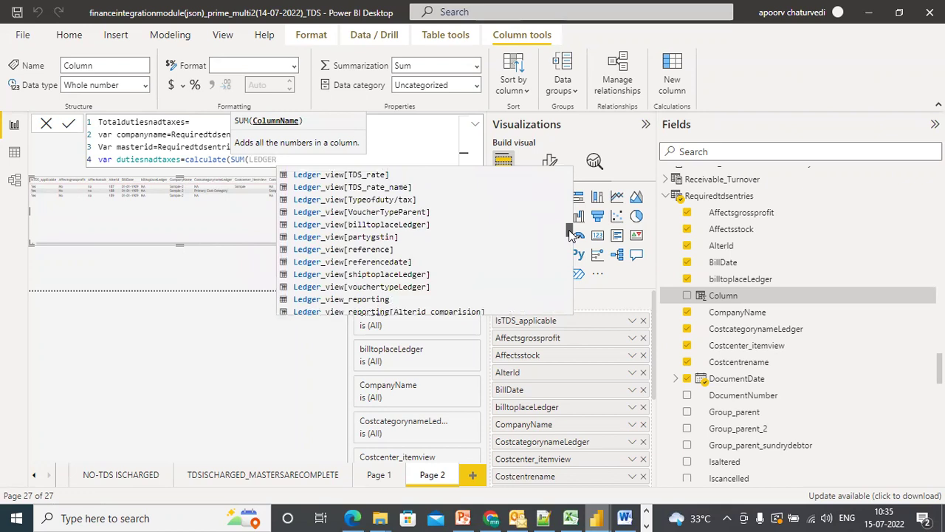
scroll(569, 234, "down", 1)
left_click_drag(570, 234, 570, 230)
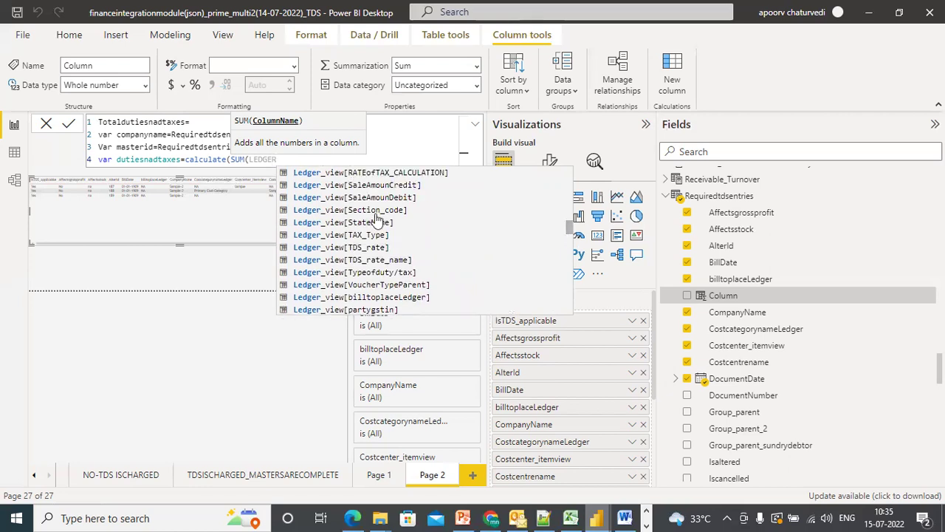
left_click(363, 198)
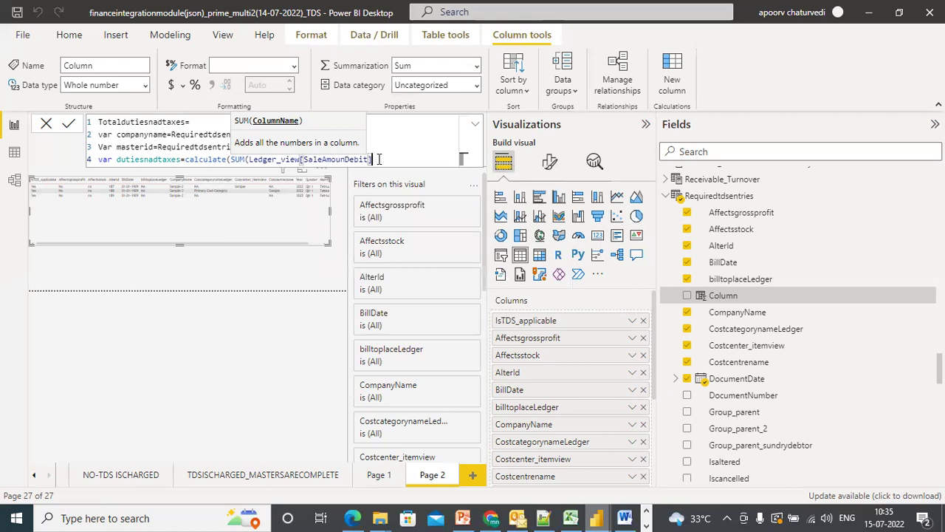
Subtract SUM(Ledger_view[SaleAmounCredit]) from the debit sum in the duties variable
type("),LE")
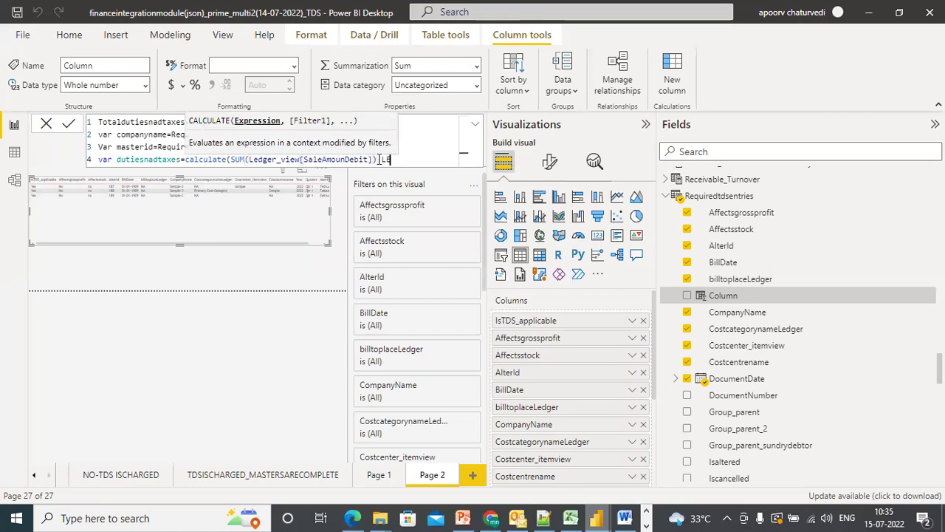
type("DGER_")
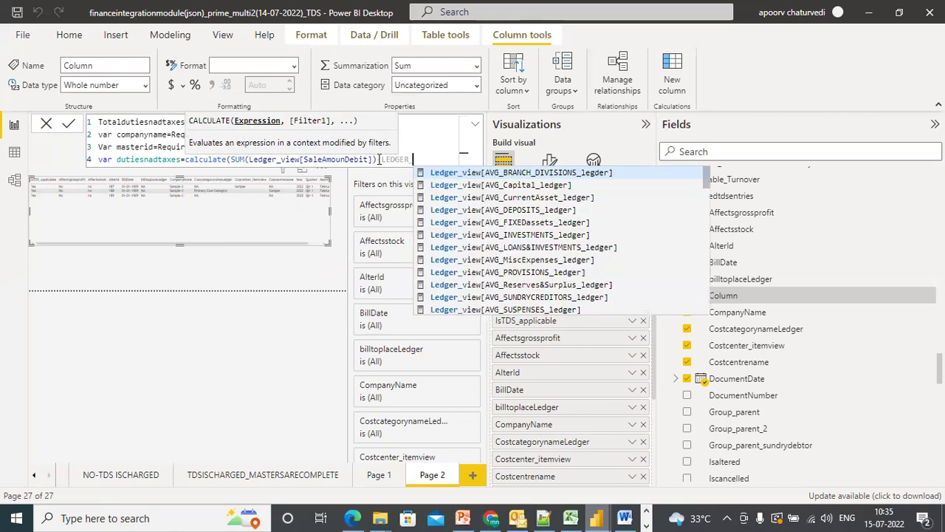
left_click_drag(705, 181, 706, 242)
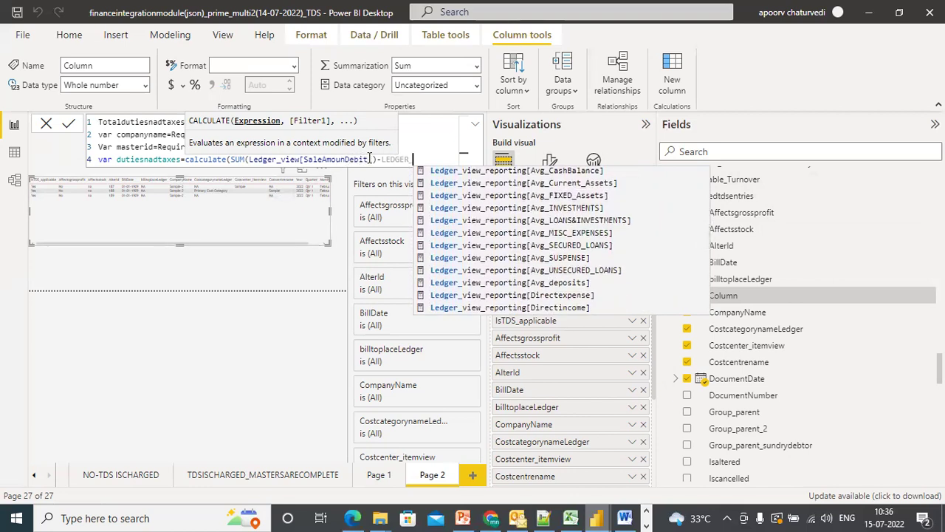
left_click_drag(374, 159, 251, 159)
left_click_drag(414, 159, 382, 160)
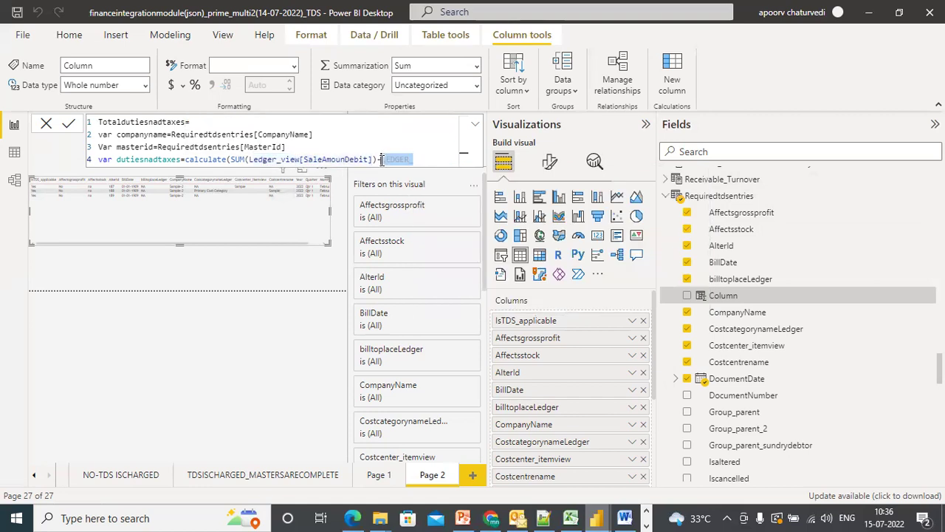
type("SUM")
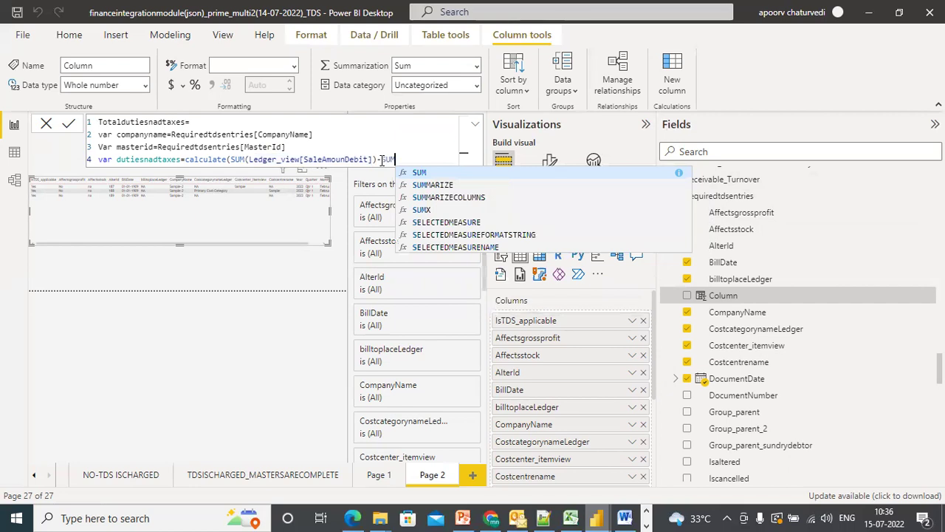
type("(")
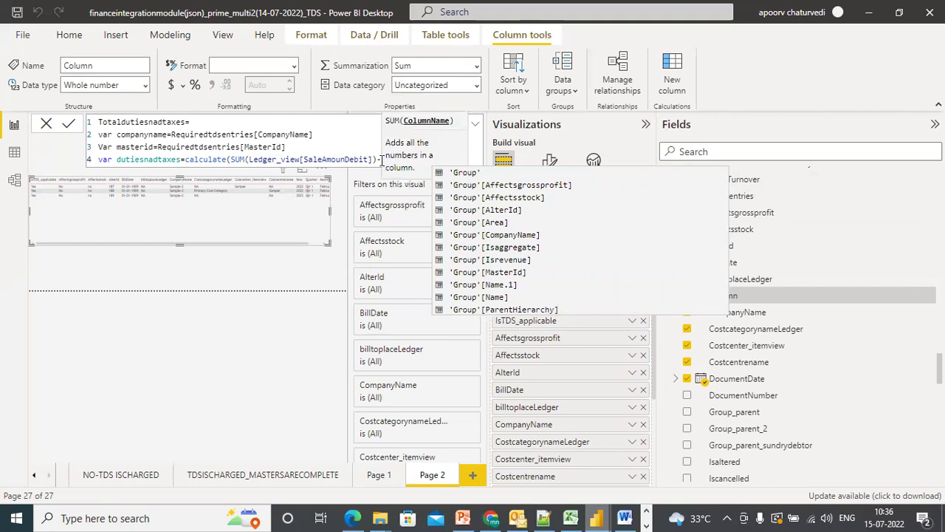
type("LEDGER_")
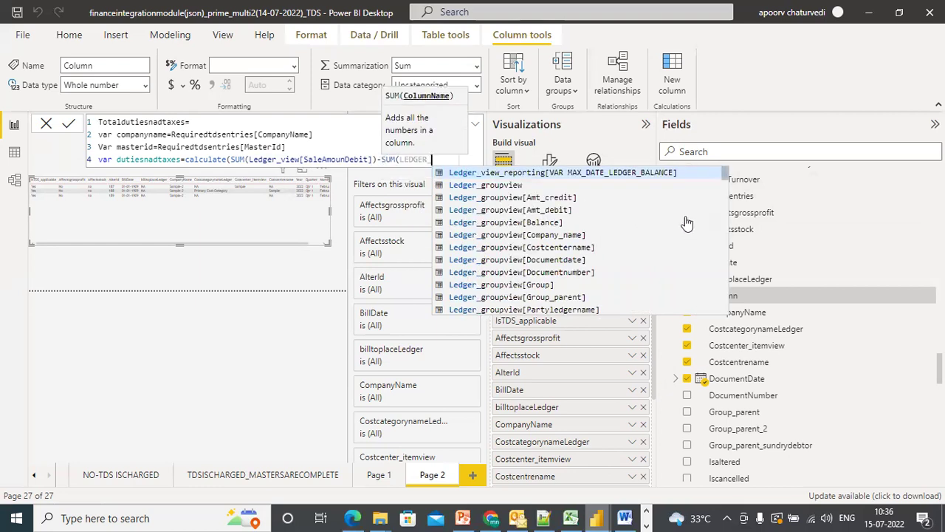
left_click_drag(727, 171, 727, 204)
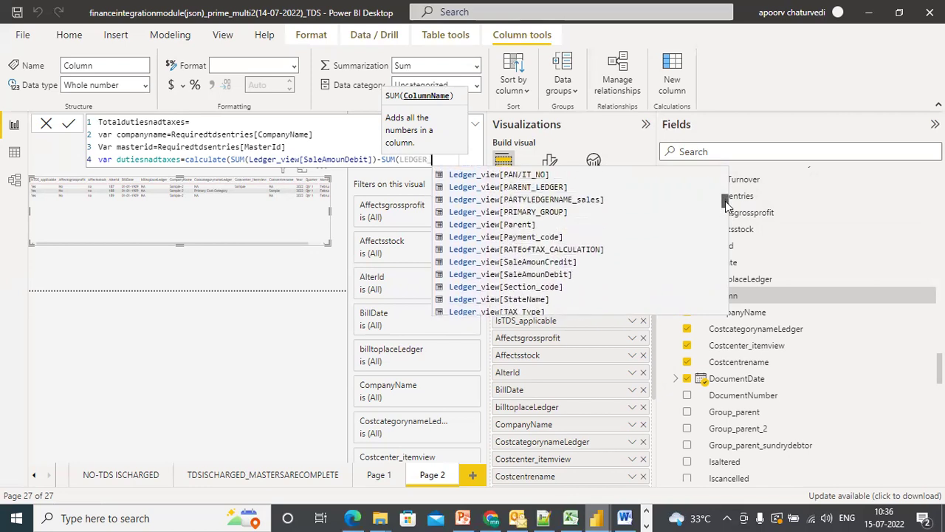
left_click(491, 261)
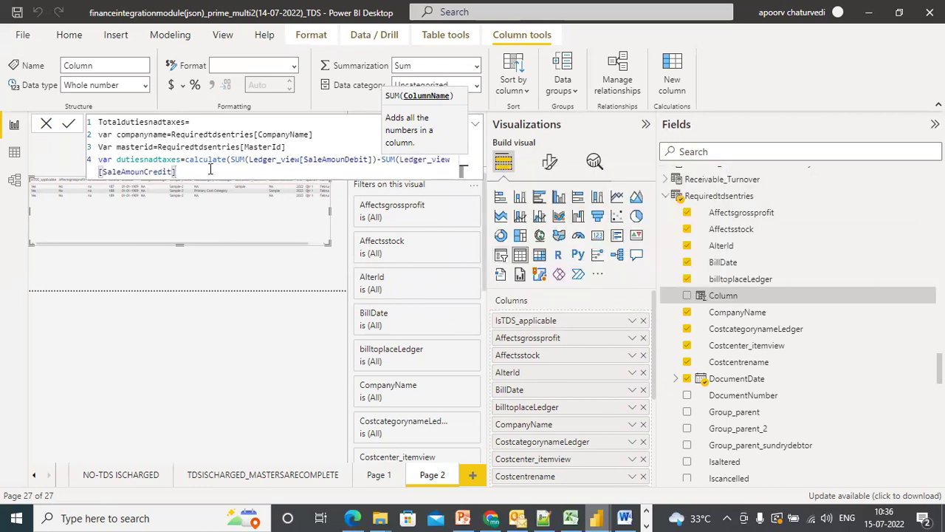
Add FILTER(ALL(LEDGER_VIEW)) with the condition companyname = Ledger_view[CompanyName]
type(")")
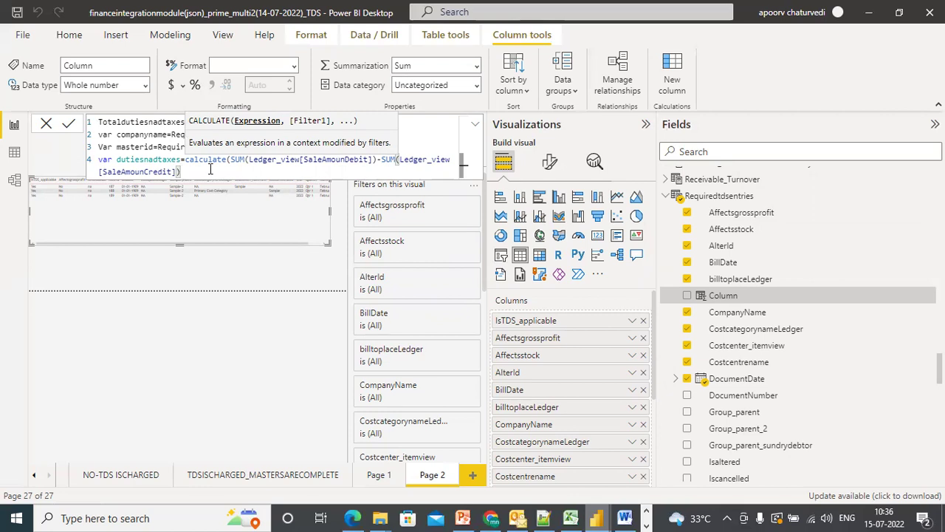
type(",FILTER(")
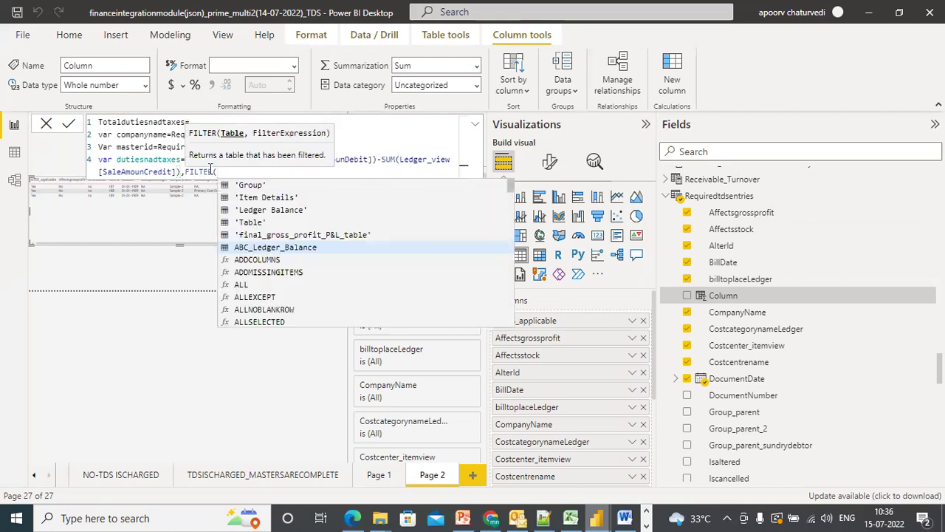
type("ALL")
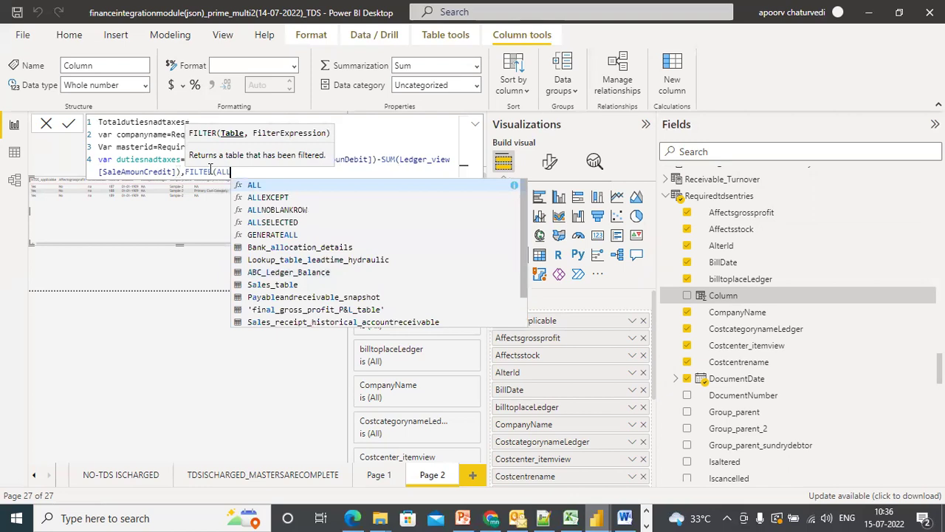
type("(")
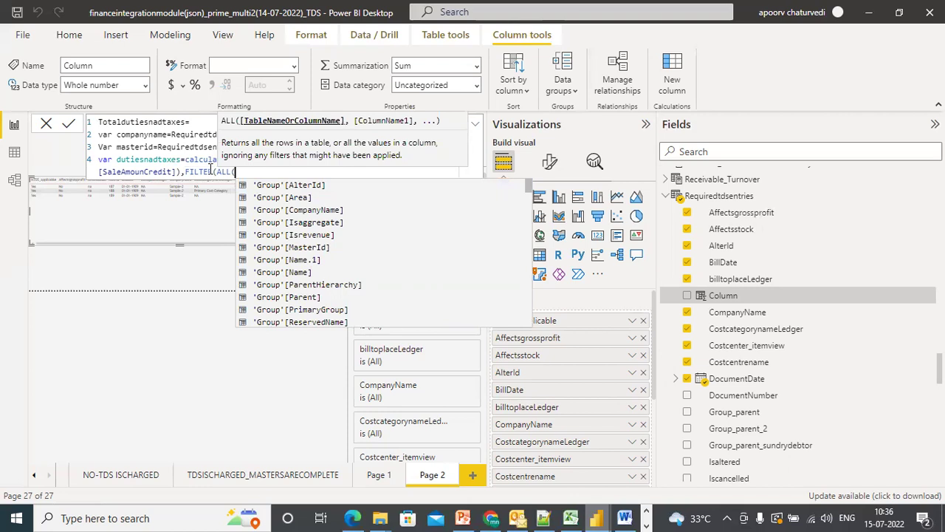
type("LEDGER_VIEW)")
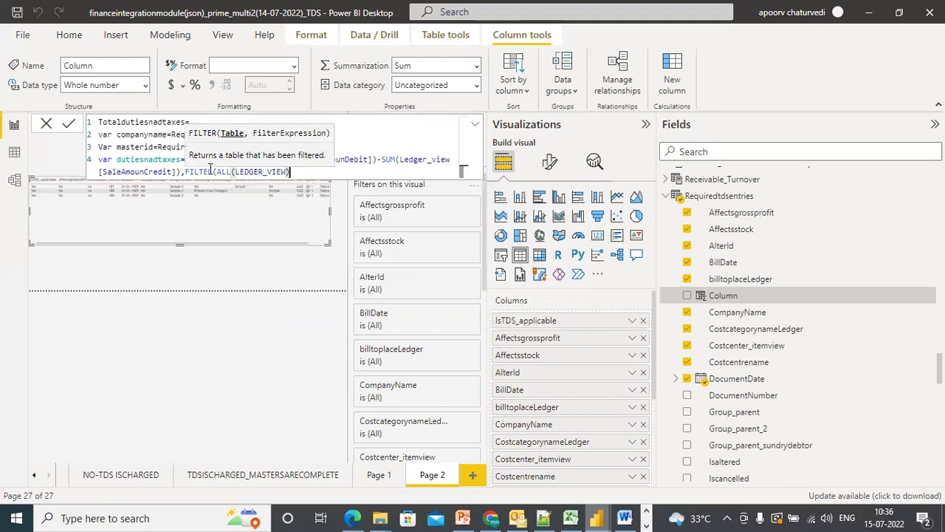
type(",COMPANY")
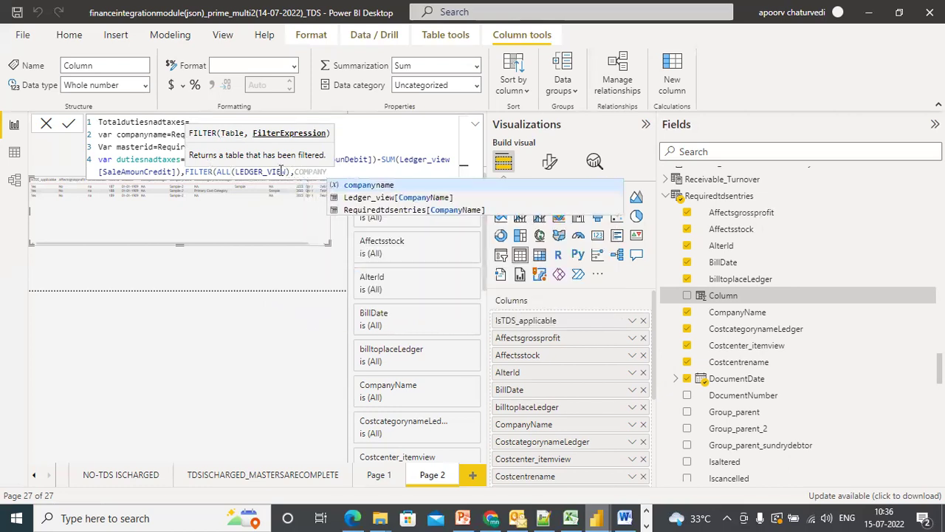
left_click(344, 186)
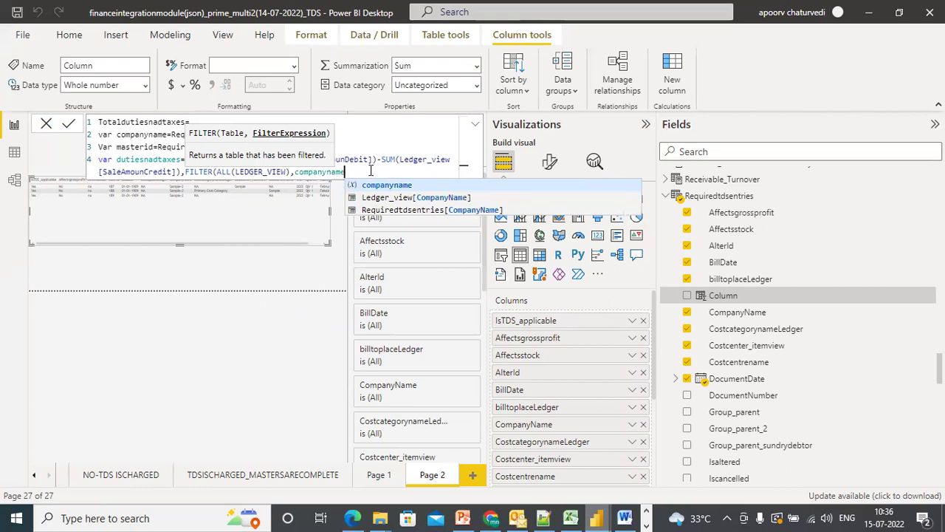
type("=COM")
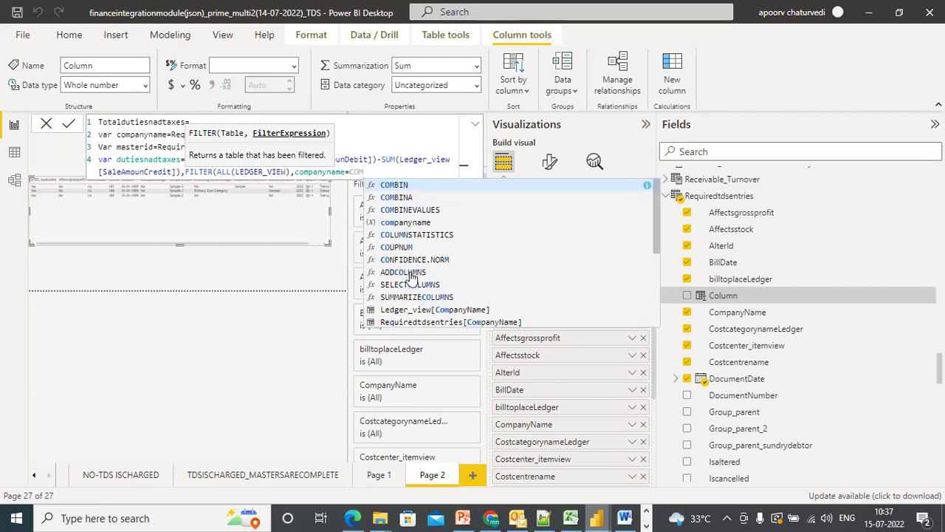
left_click(422, 309)
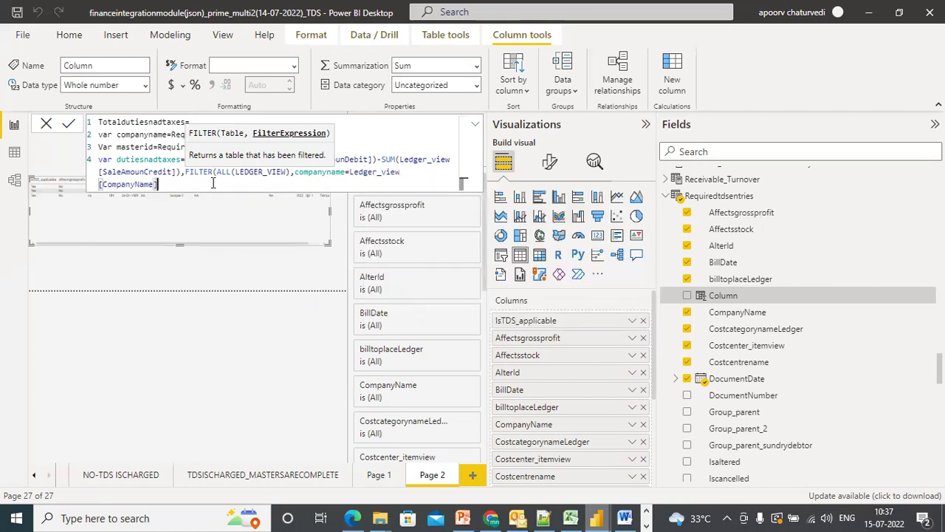
Also require masterid = Ledger_view[MasterId], and begin a third CONTAINS condition
type("&& MASTERID")
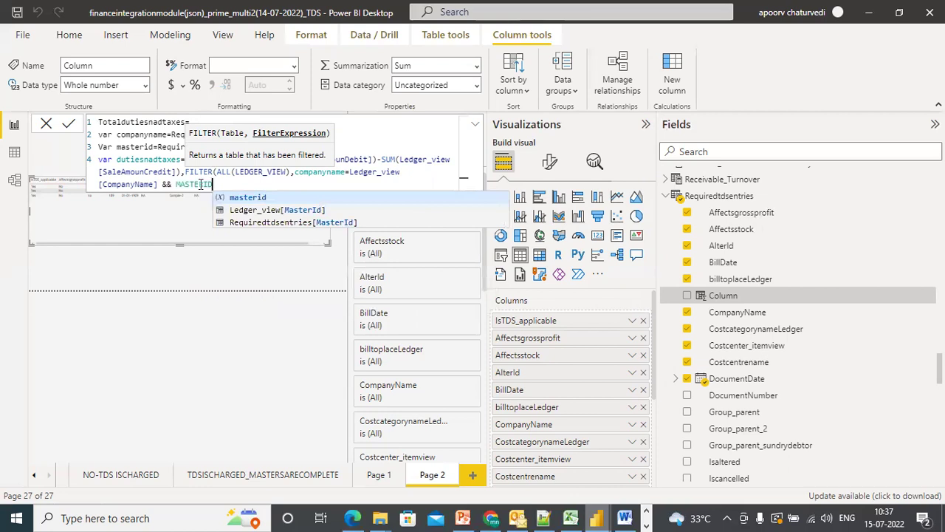
left_click(233, 198)
type("=LEDGER_")
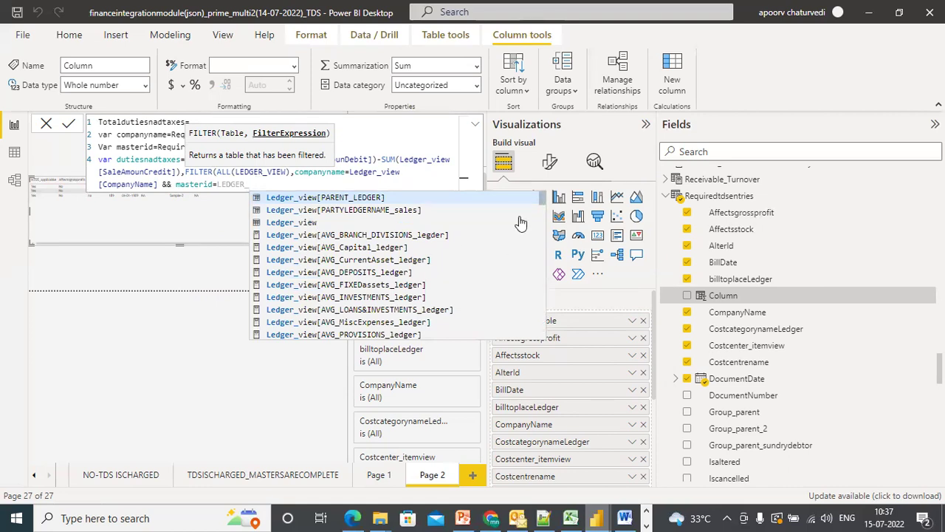
left_click_drag(541, 196, 544, 240)
left_click(325, 317)
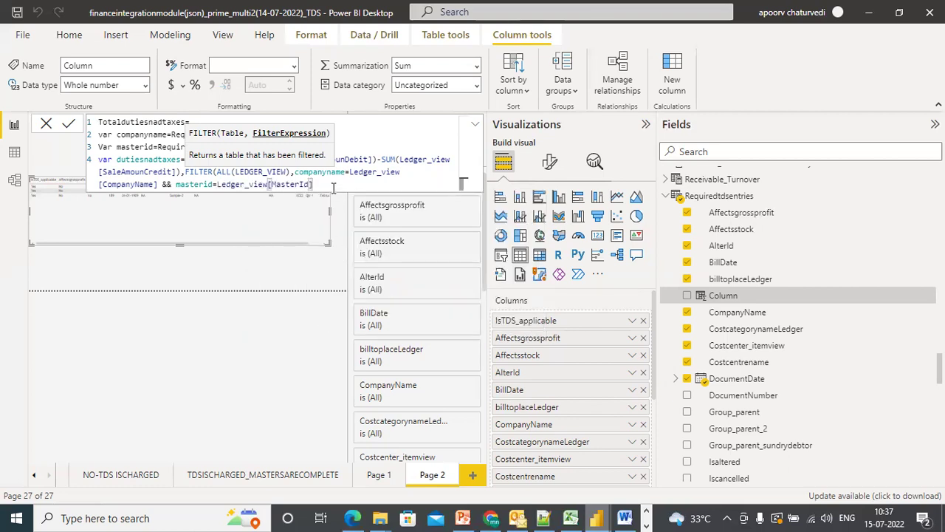
type("&& CONTAINS")
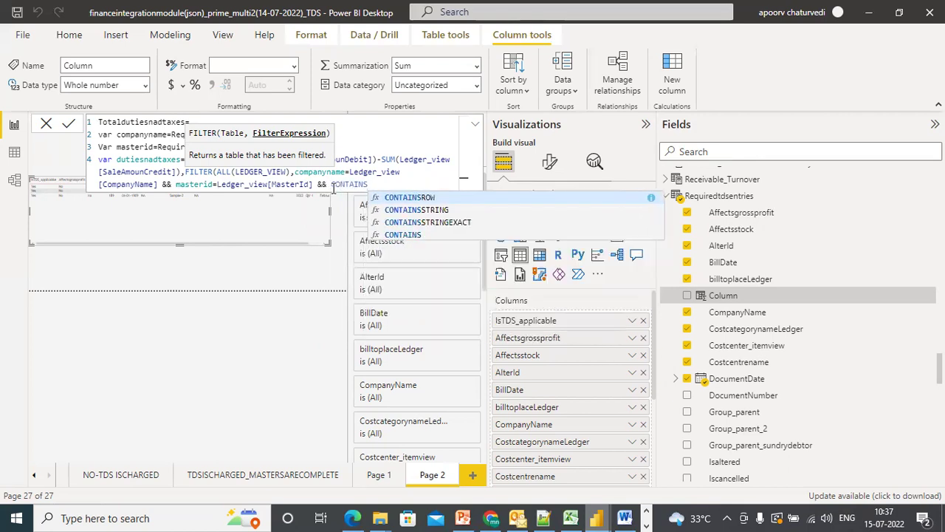
Make the third condition CONTAINSSTRING(Ledger_view[PRIMARY_GROUP], "Duties")
left_click(399, 211)
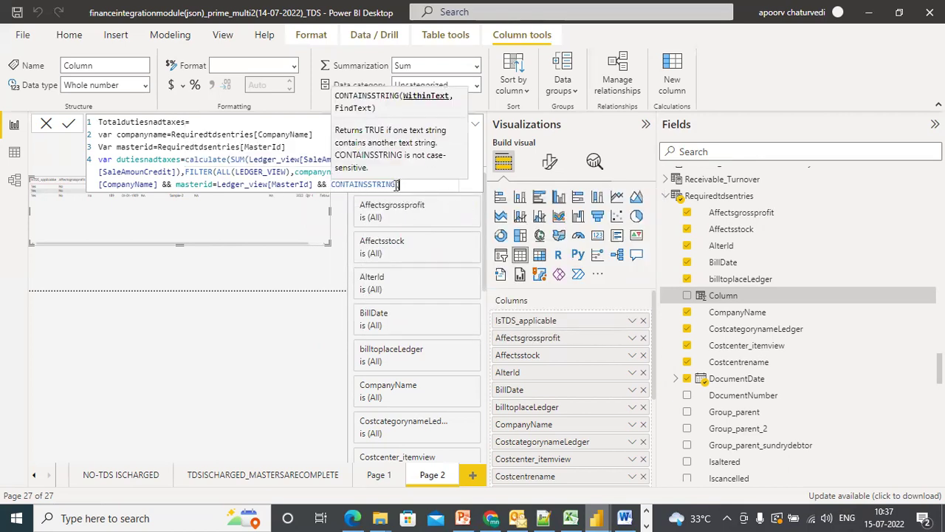
type("LEDGER_PRI")
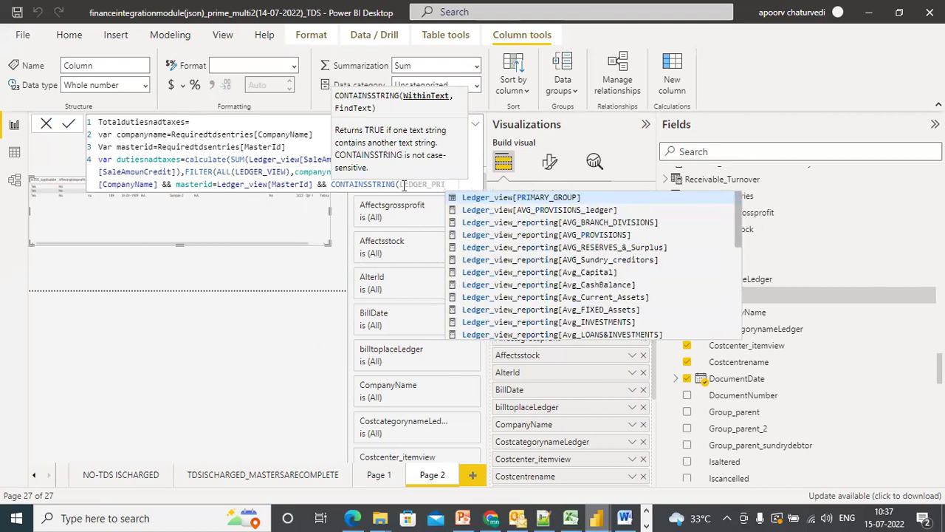
left_click(559, 199)
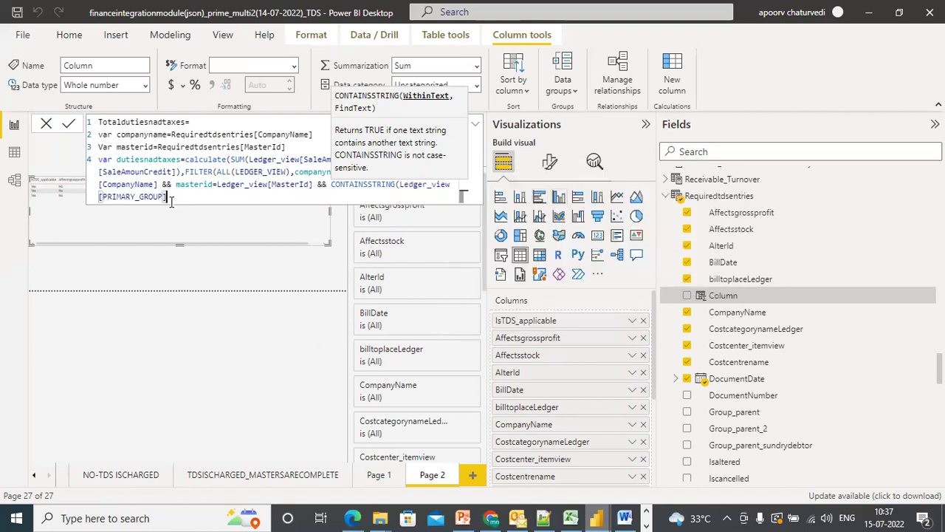
type(",\"Dut")
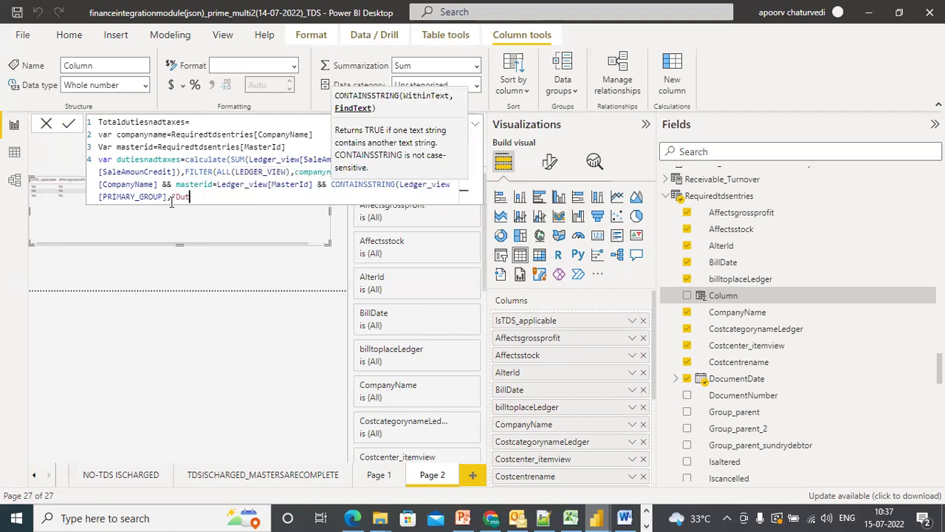
type("ies\"))")
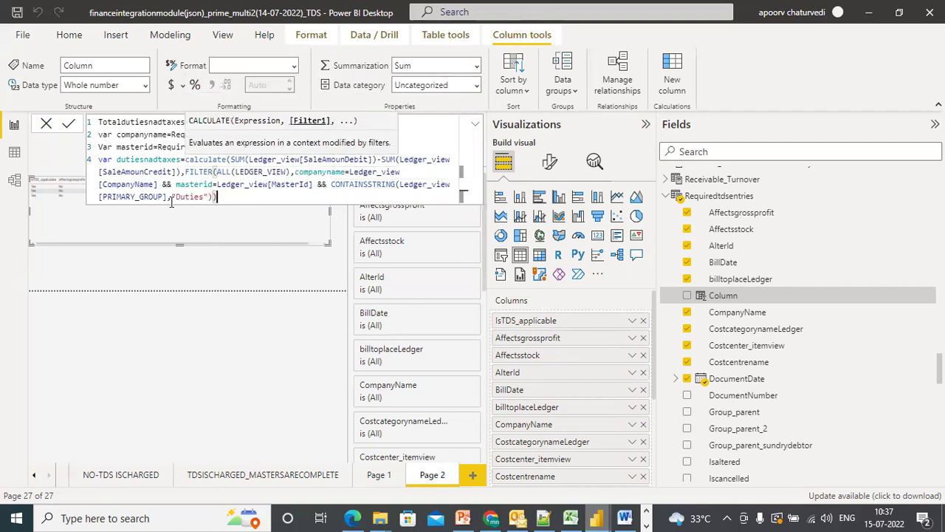
type(")")
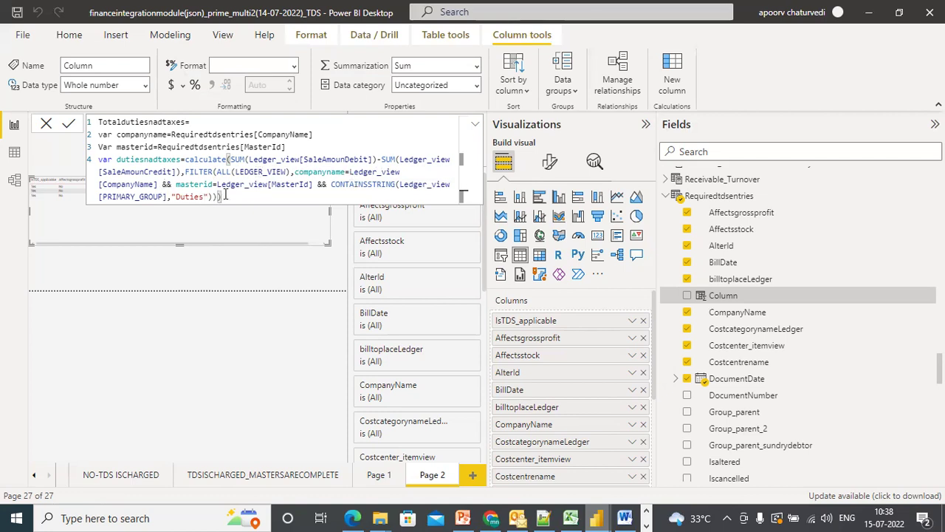
Close the formula with a Return line, respelling the variable as dutiesandtaxes in both places
type(")")
key("Return")
type("Retu")
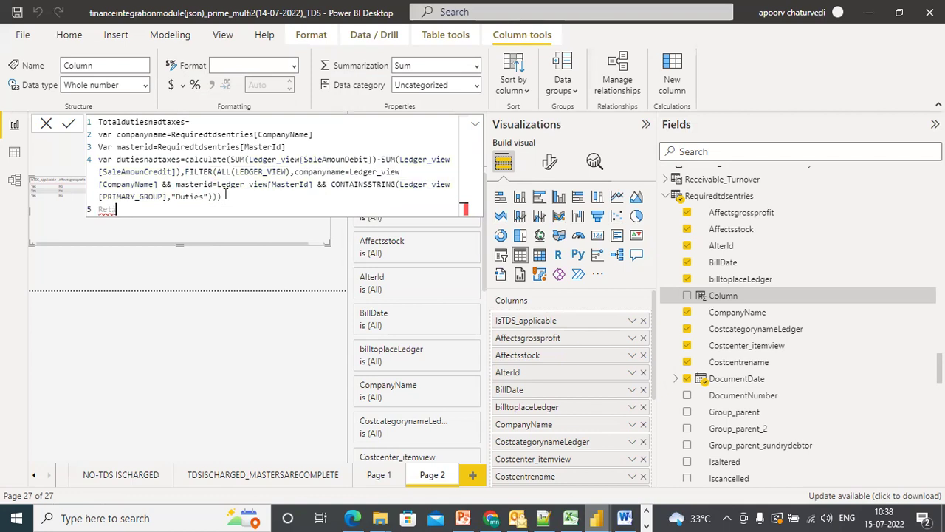
type("rn duties")
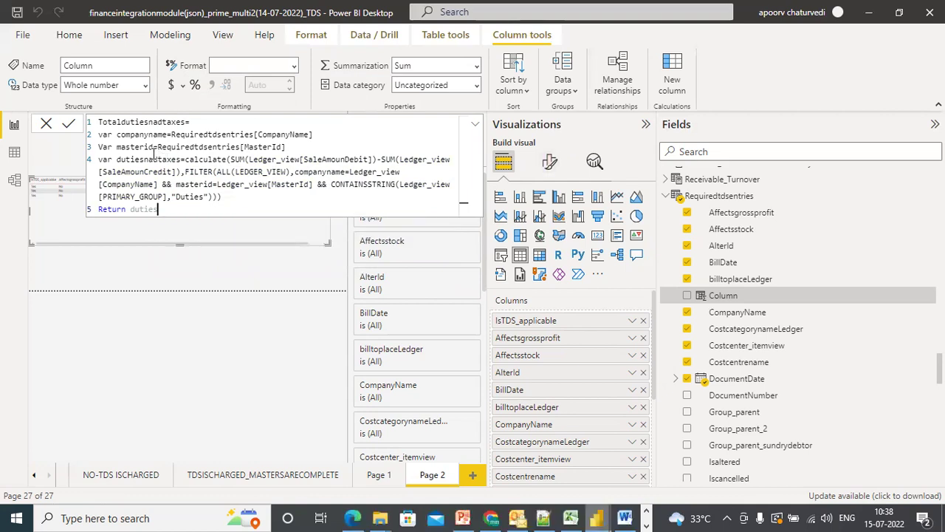
left_click(148, 159)
left_click_drag(148, 159, 146, 158)
type("and")
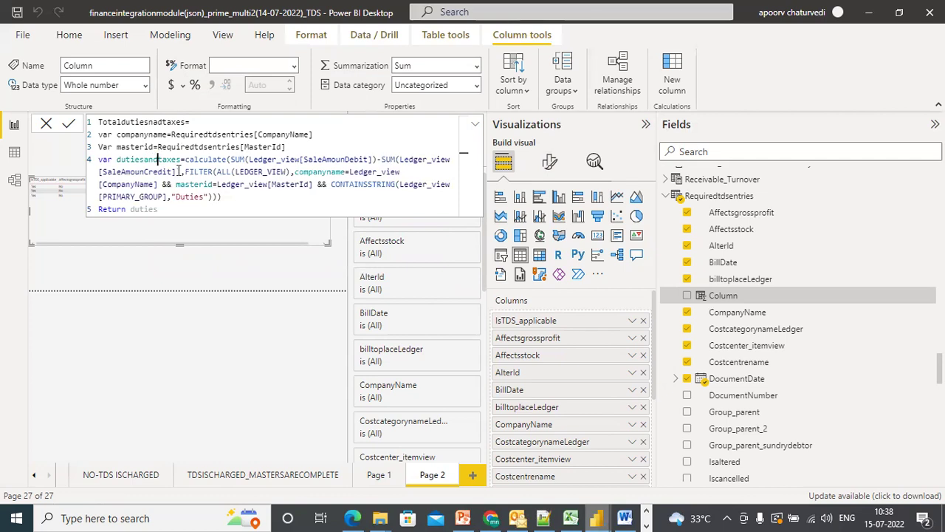
left_click_drag(180, 159, 116, 159)
key("ctrl+c")
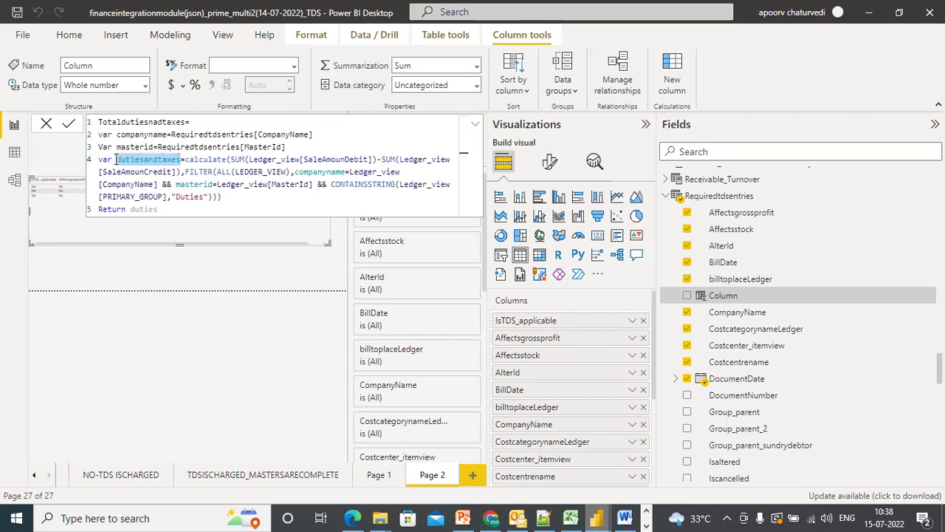
left_click_drag(158, 210, 131, 210)
key("ctrl+v")
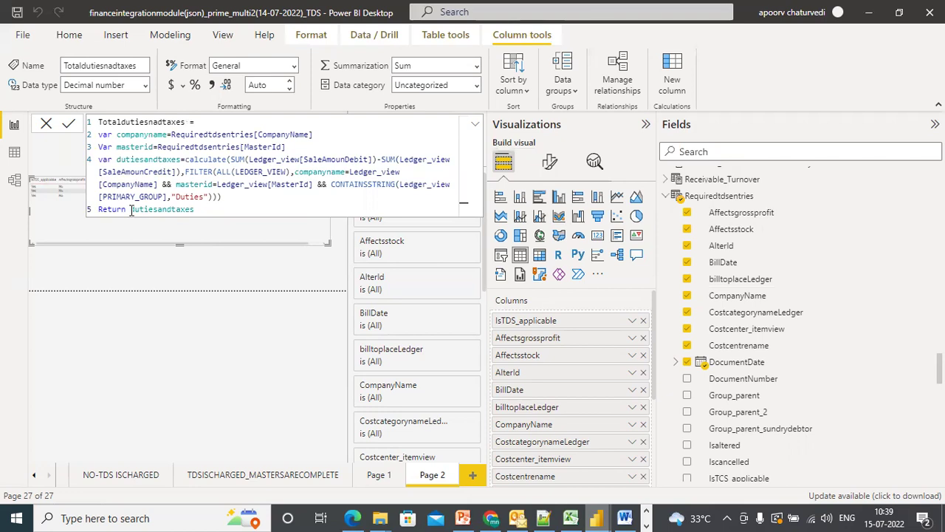
Collapse the formula bar and add Totaldutiesnadtaxes to the table visual
left_click(476, 125)
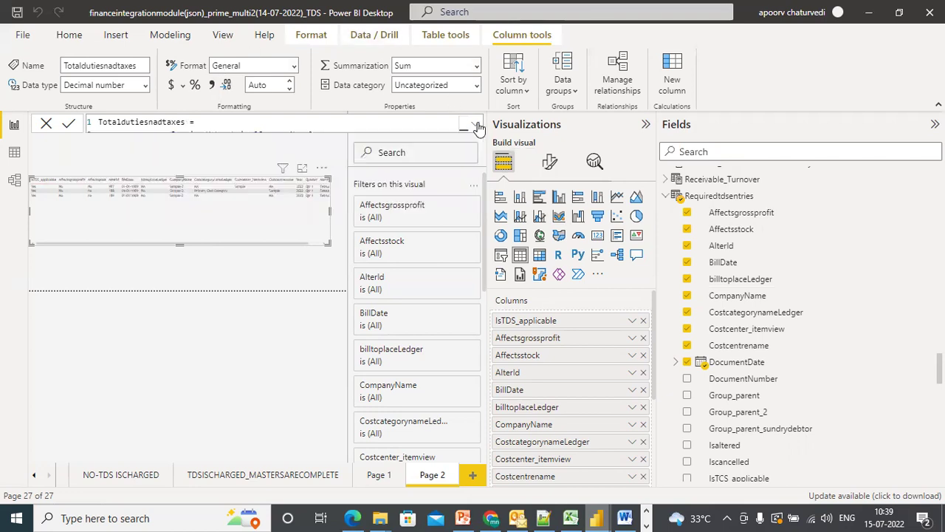
left_click(314, 246)
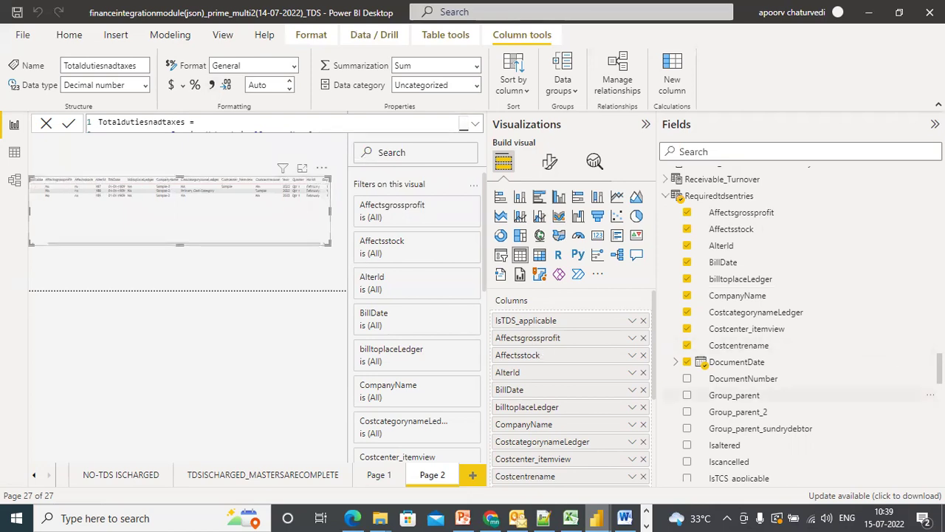
scroll(801, 328, "down", 3)
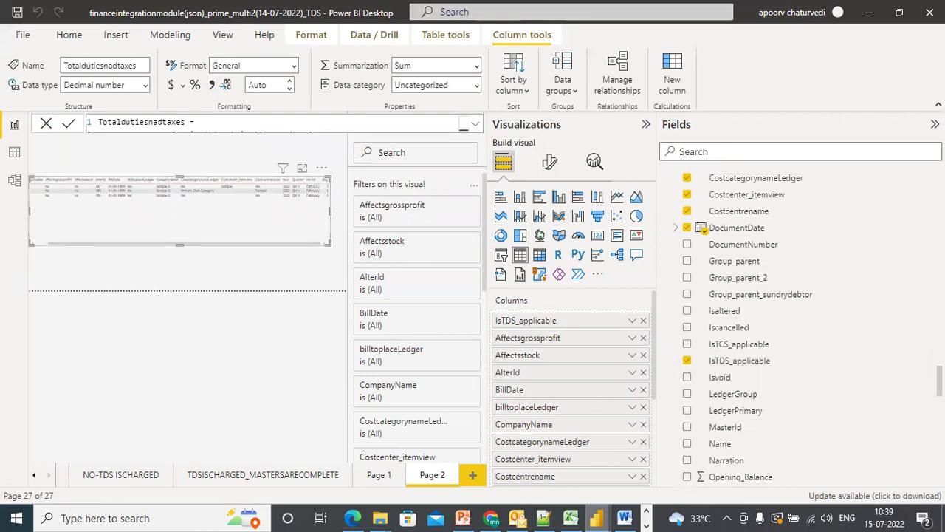
scroll(802, 329, "down", 7)
scroll(801, 329, "down", 3)
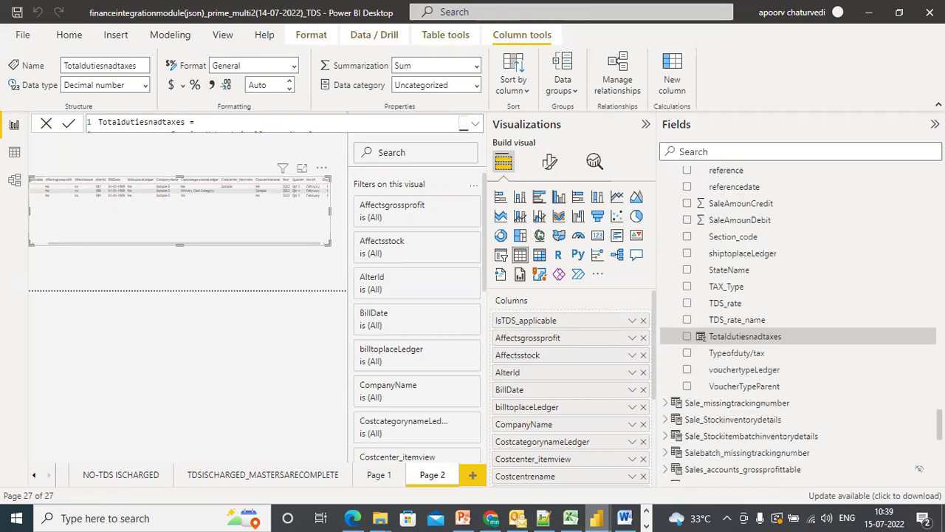
left_click(687, 337)
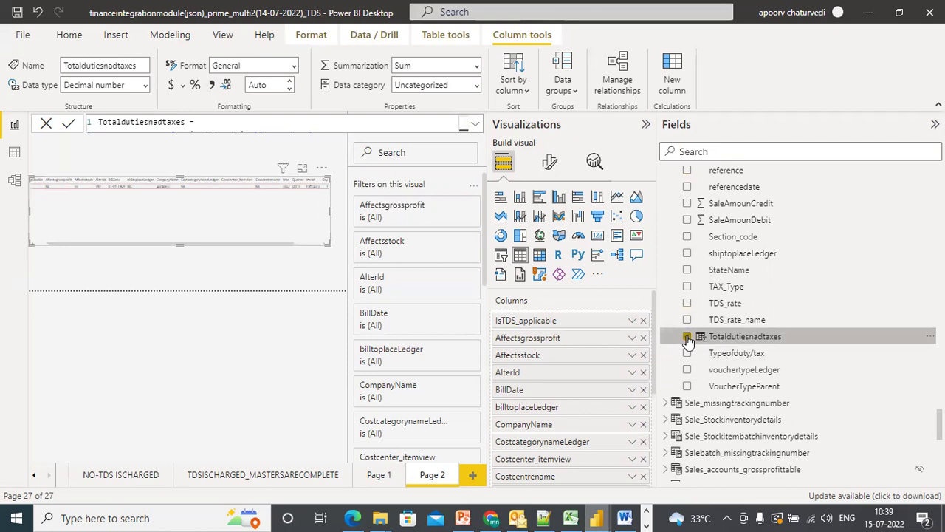
Show the table in focus mode, browse its columns, then remove Totaldutiesnadtaxes
left_click(308, 244)
left_click(303, 171)
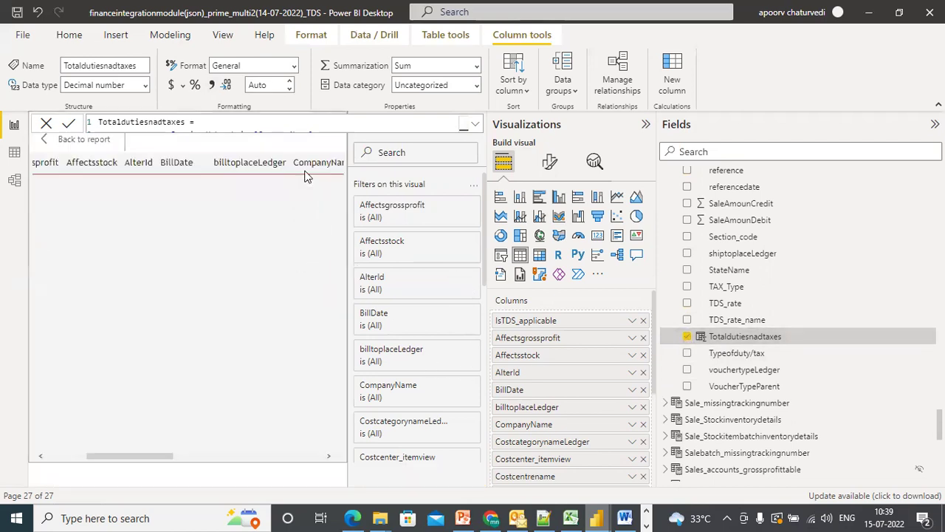
left_click(230, 481)
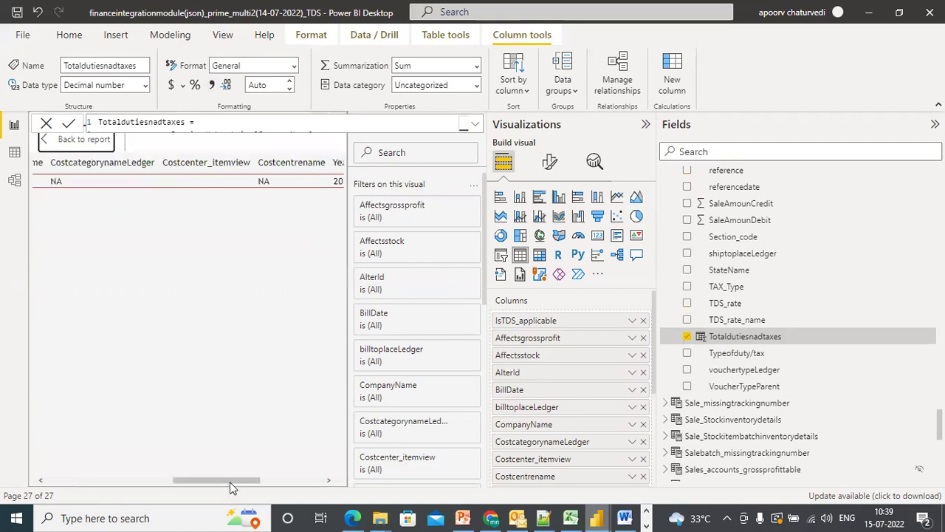
left_click(301, 482)
left_click(198, 482)
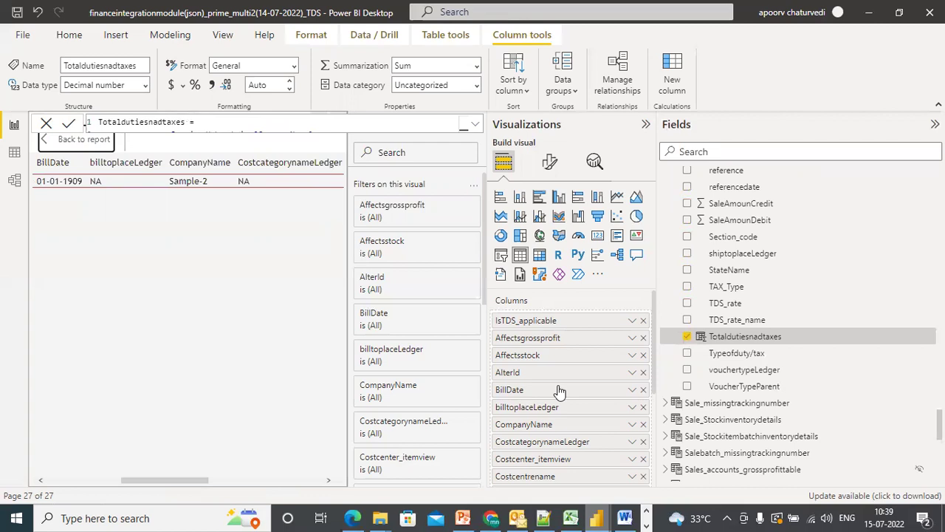
left_click(687, 337)
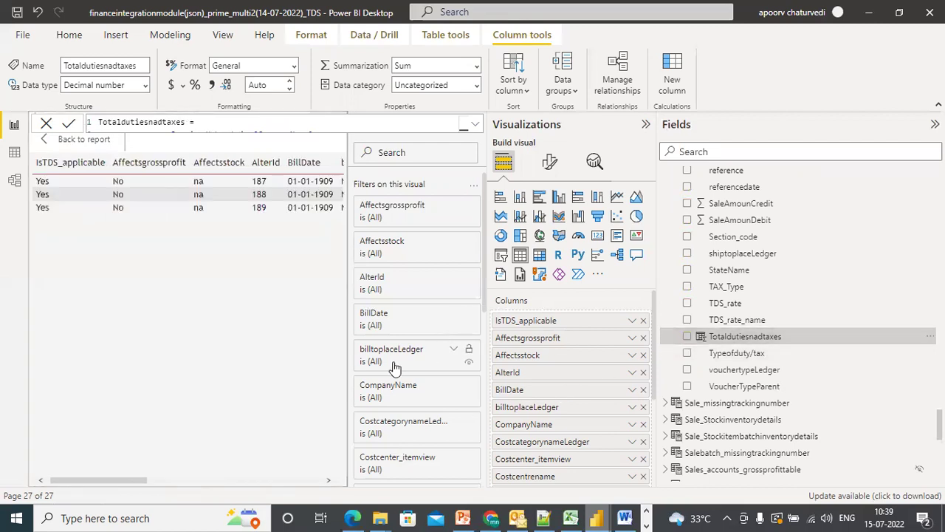
Re-add and remove Totaldutiesnadtaxes, then collapse the Visualizations and Fields panes
mouse_move(144, 478)
left_mouse_down()
mouse_move(133, 482)
mouse_move(356, 494)
mouse_move(131, 490)
left_mouse_up()
left_click(687, 337)
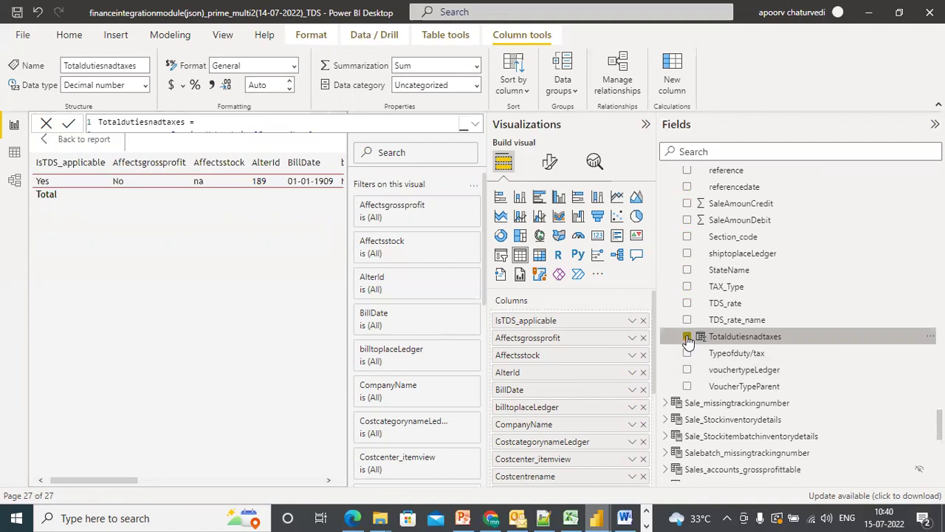
left_click(687, 337)
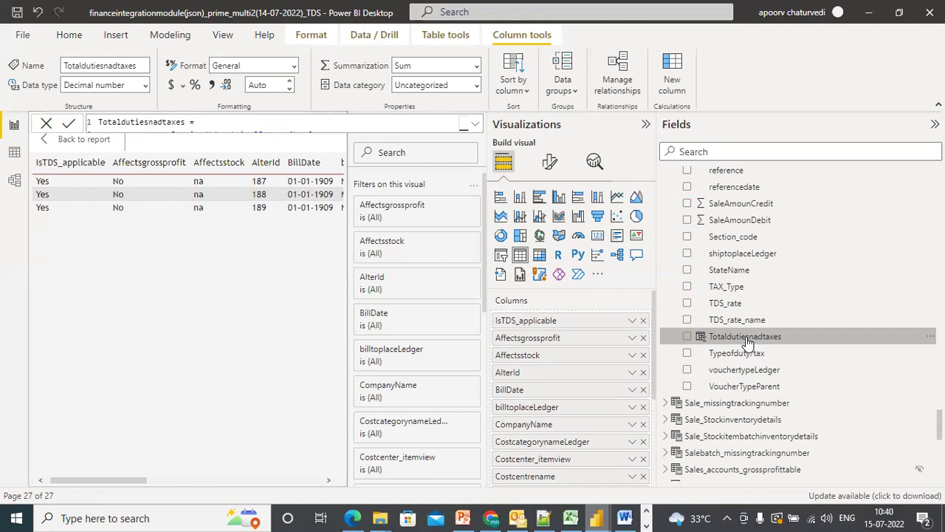
left_click(644, 126)
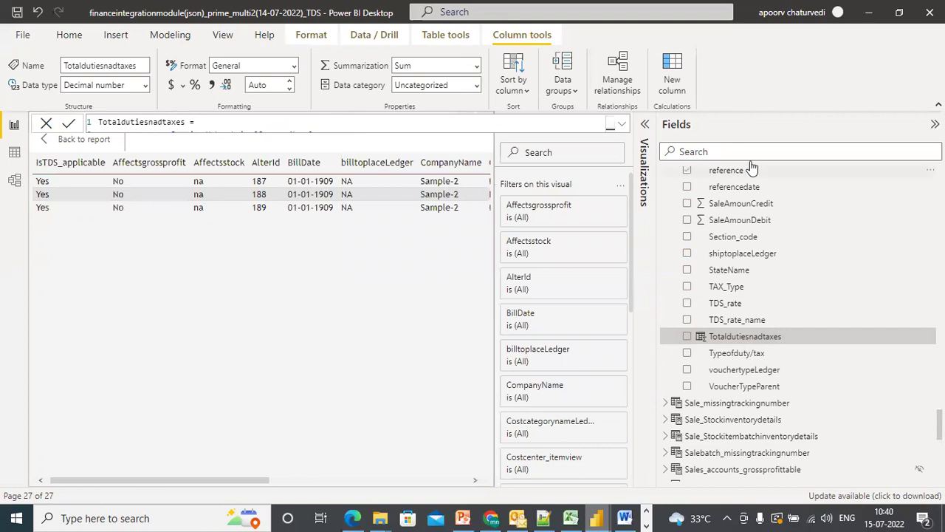
left_click(935, 124)
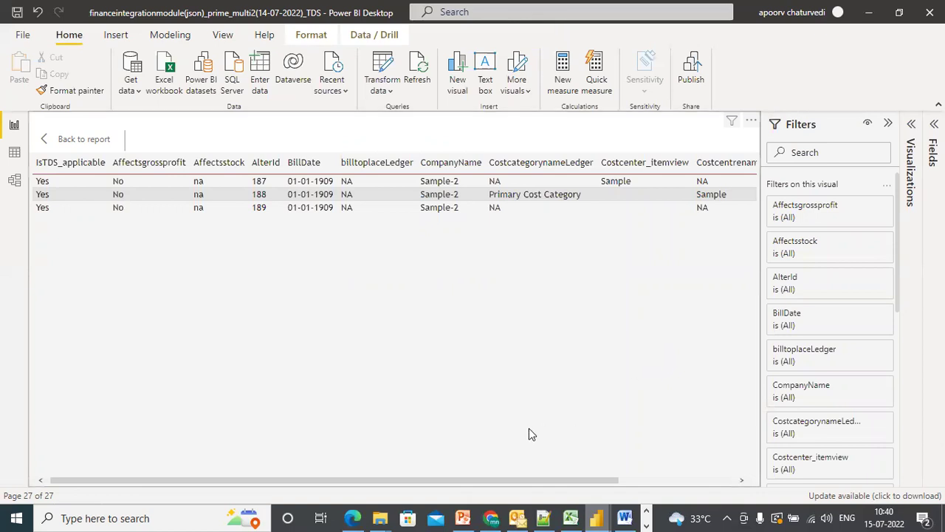
left_click_drag(559, 481, 743, 481)
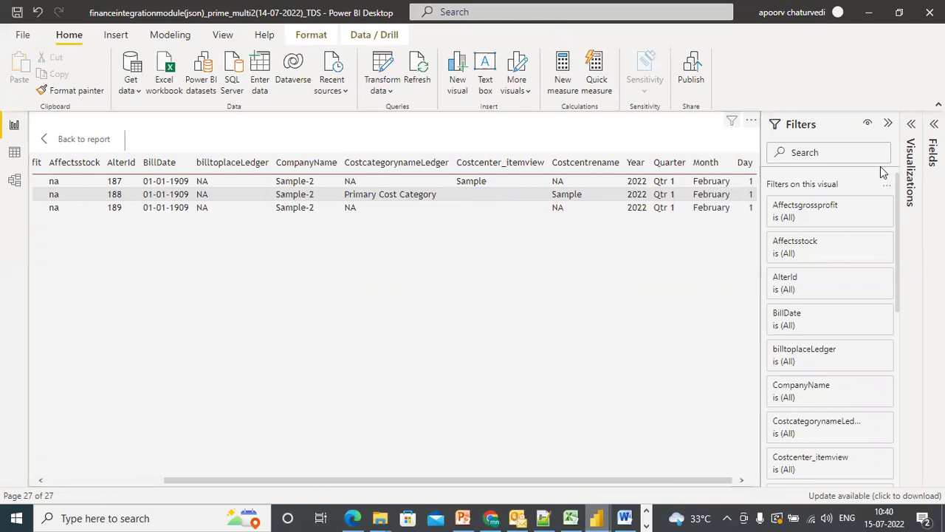
left_click(932, 151)
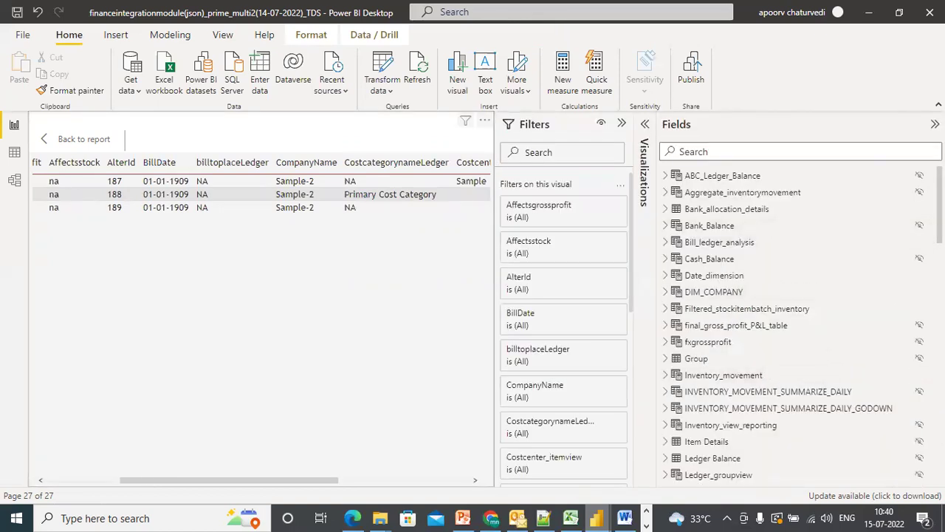
scroll(679, 290, "down", 15)
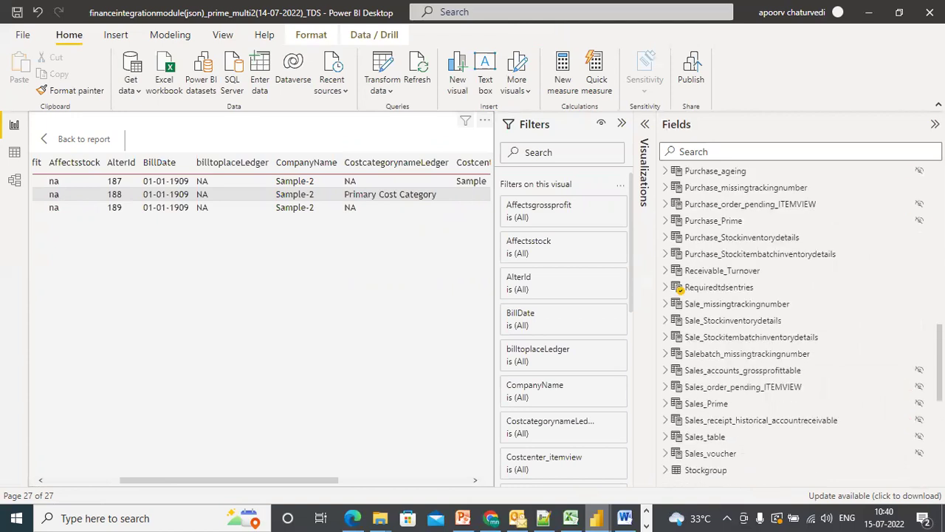
left_click(665, 287)
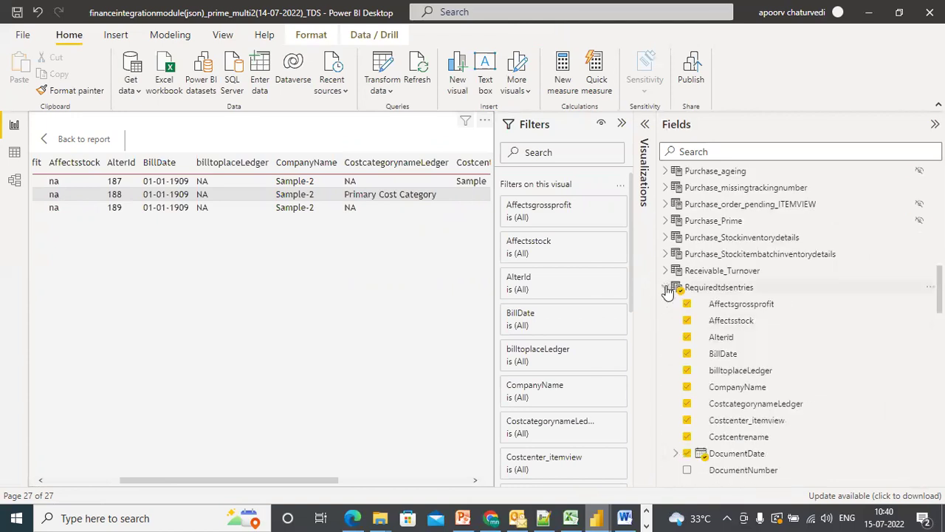
scroll(817, 407, "down", 5)
scroll(745, 321, "down", 15)
scroll(798, 317, "down", 7)
scroll(798, 318, "up", 4)
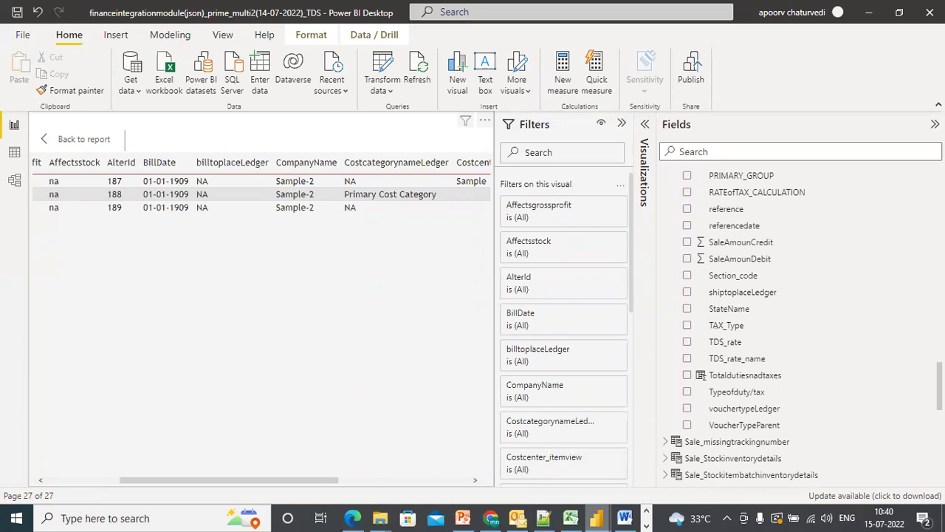
scroll(741, 324, "up", 1)
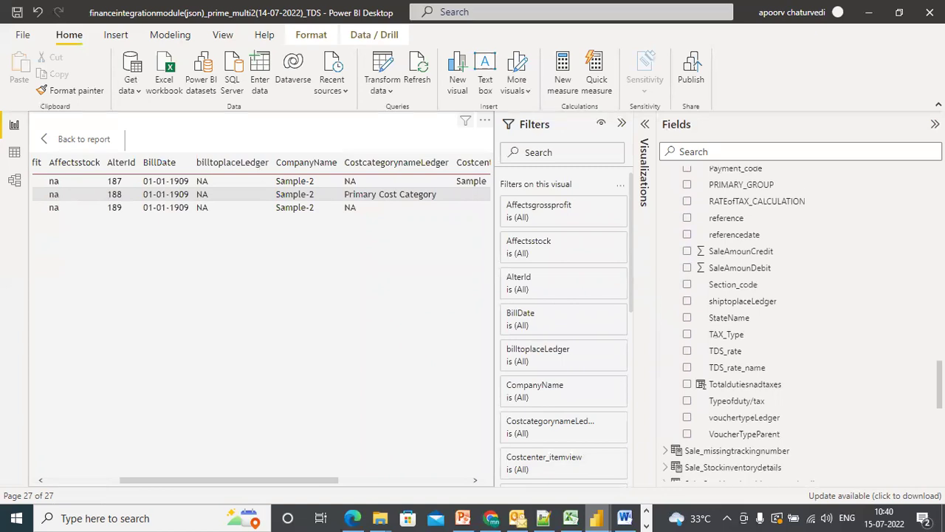
left_click(687, 385)
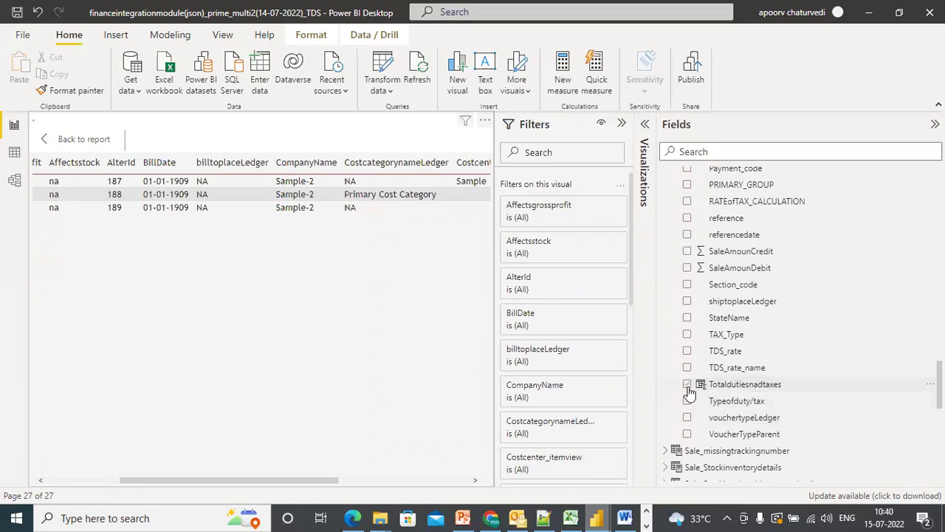
left_click(384, 480)
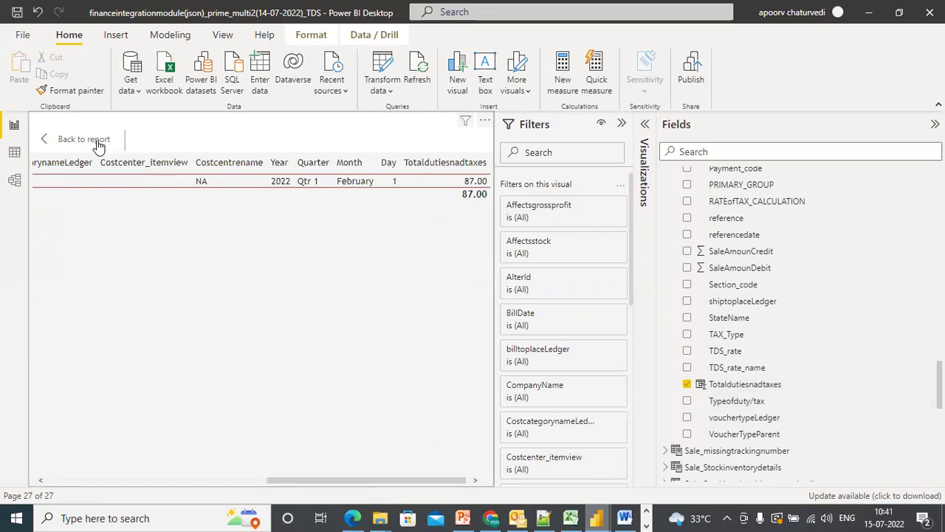
left_click(686, 386)
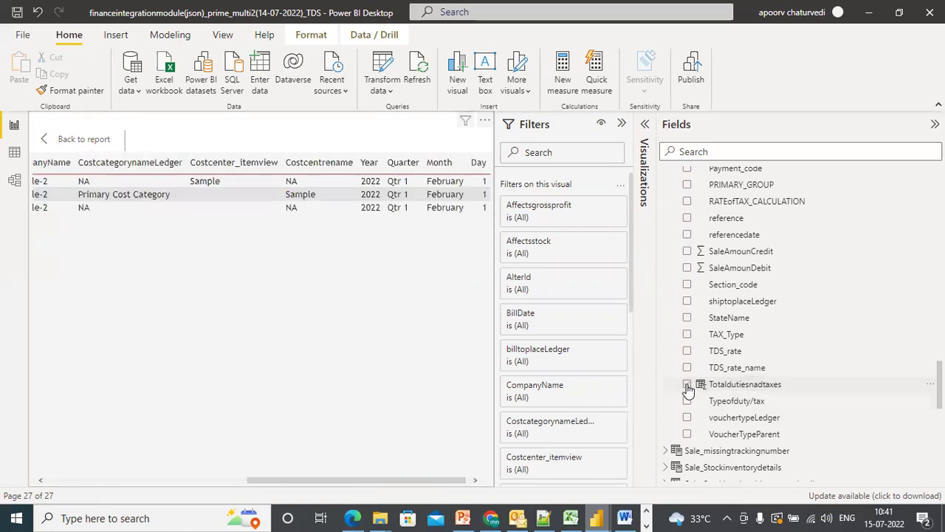
scroll(739, 333, "up", 10)
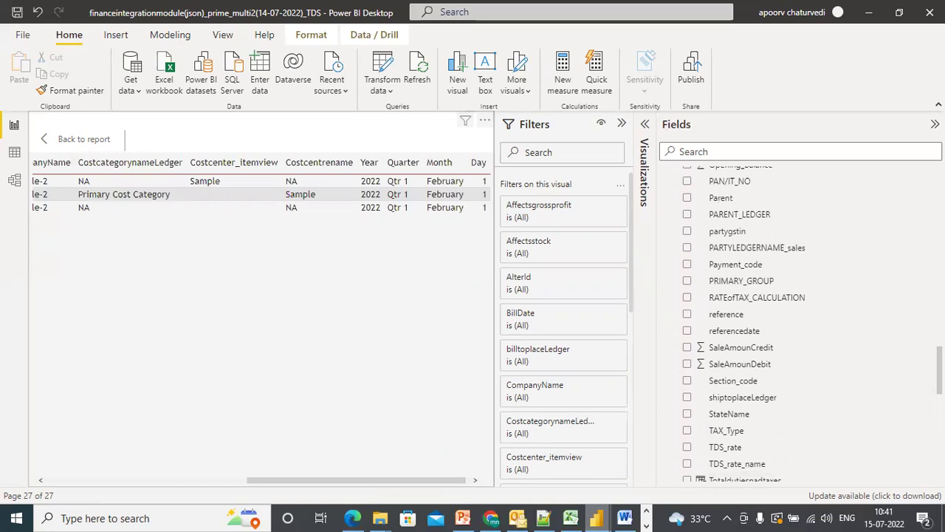
scroll(738, 332, "up", 3)
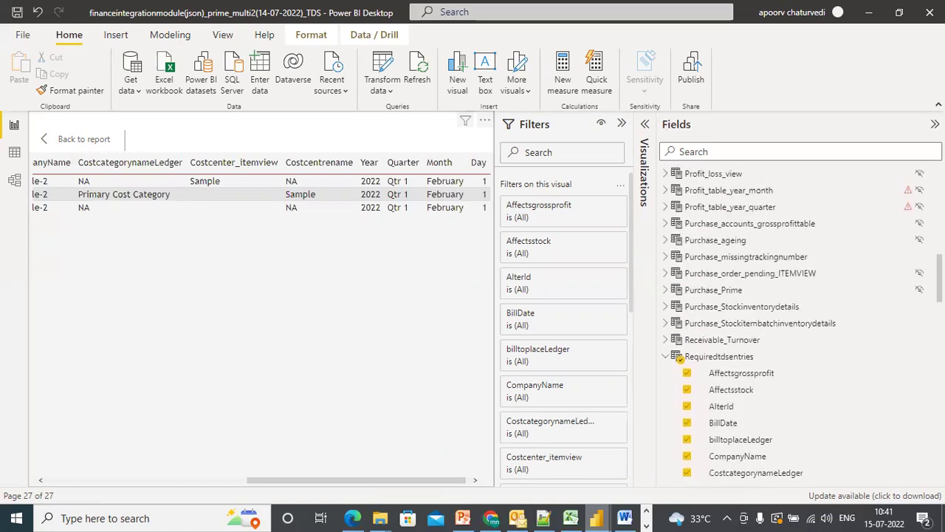
left_click(664, 358)
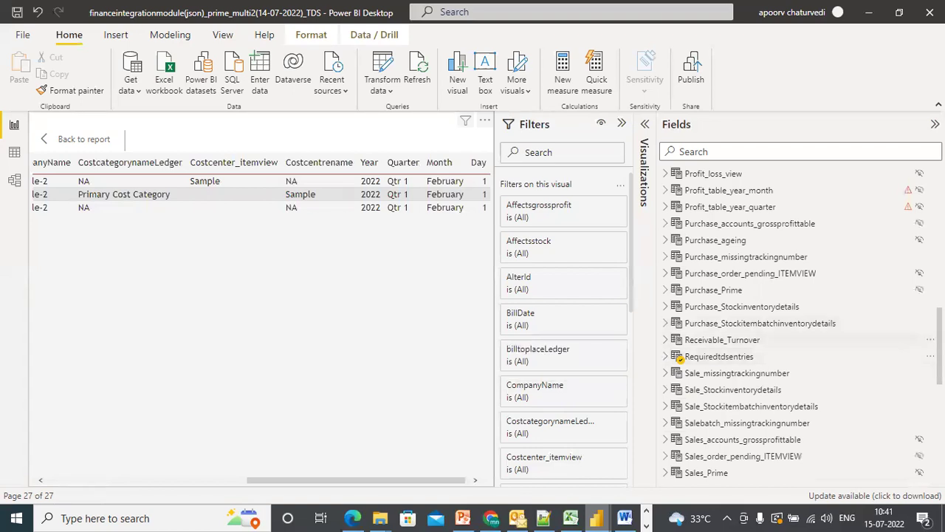
scroll(802, 325, "up", 3)
scroll(794, 325, "up", 2)
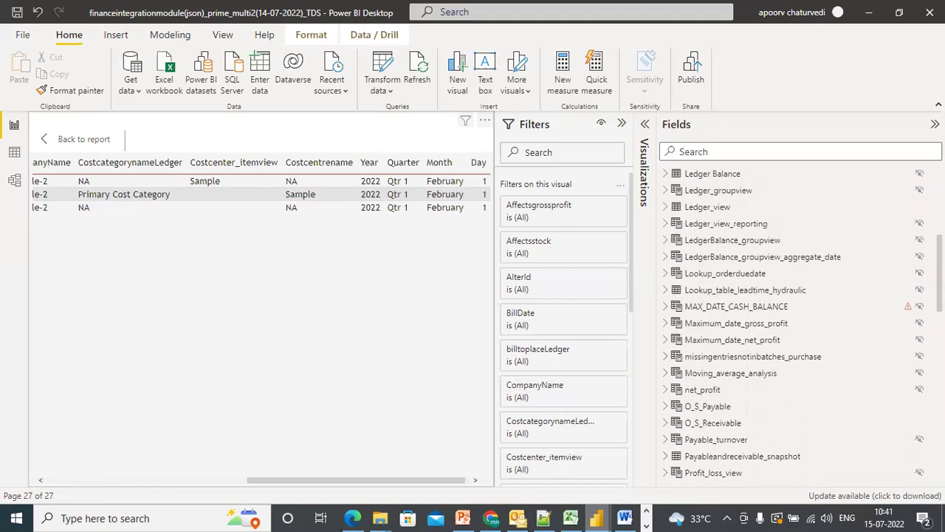
scroll(669, 221, "up", 1)
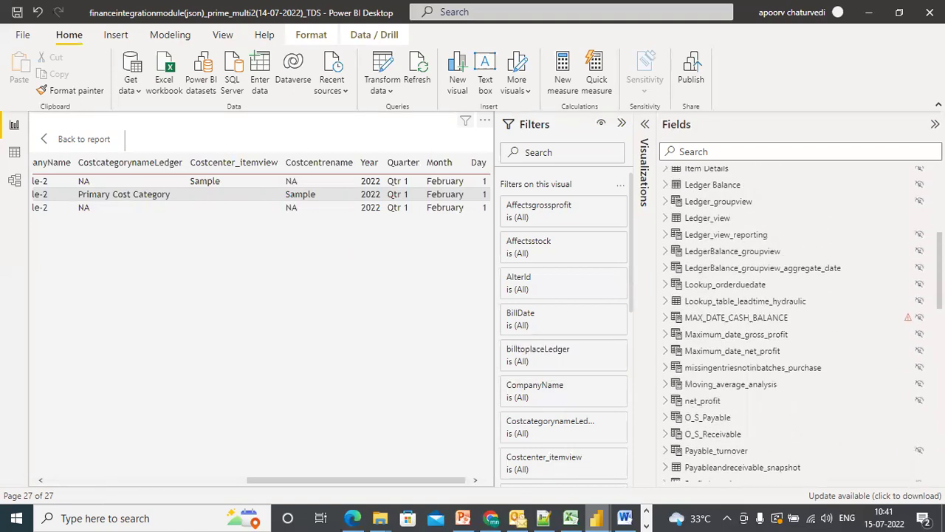
Leave focus mode, delete Page 2, and select the ledger table on Page 1
left_click(665, 218)
scroll(863, 327, "down", 10)
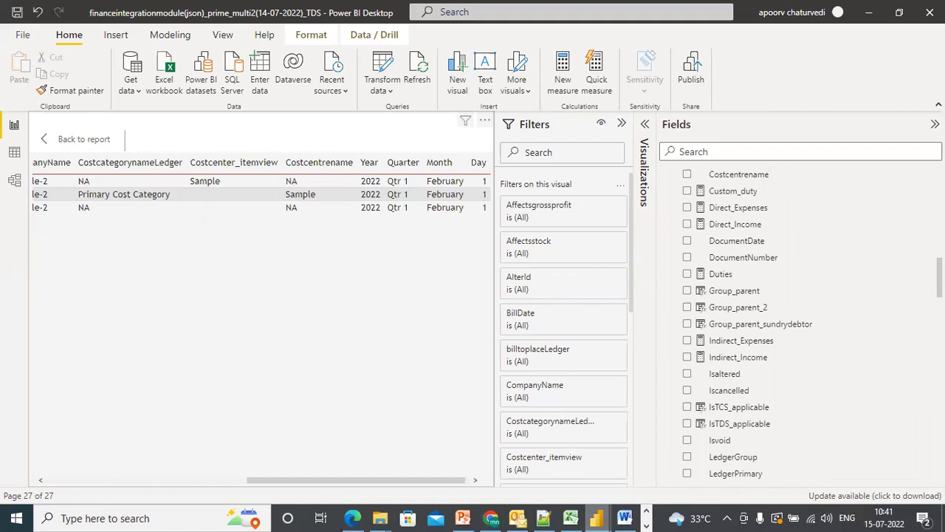
left_click(94, 140)
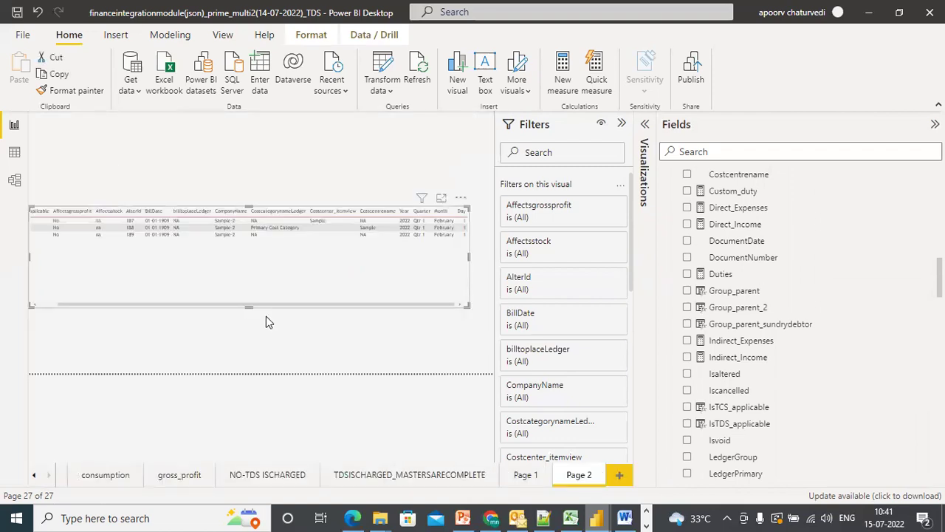
left_click(611, 471)
left_click(542, 292)
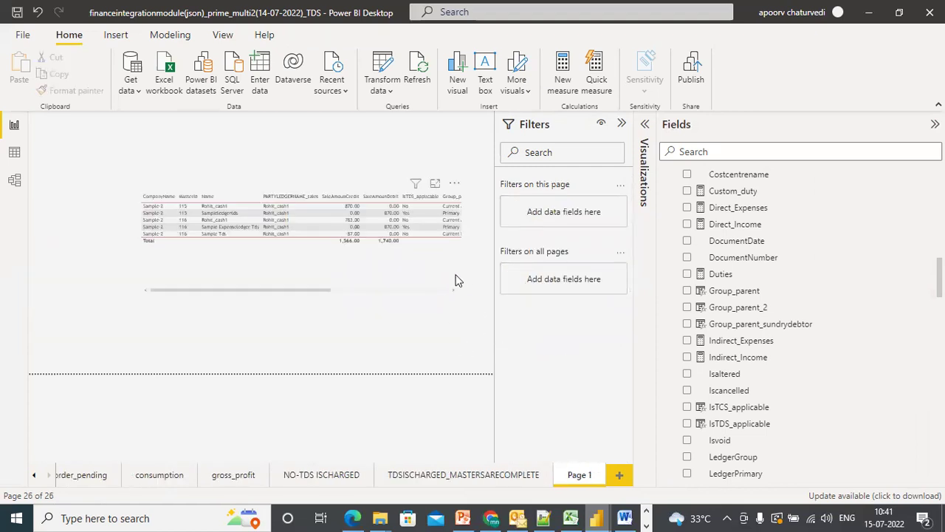
left_click(455, 280)
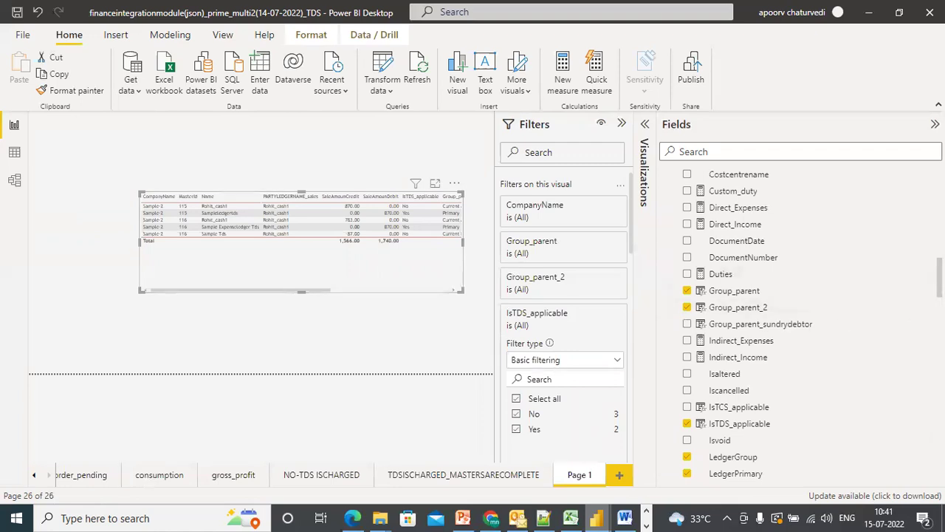
Add the Duties measure to the ledger table from the Fields pane
scroll(798, 325, "up", 3)
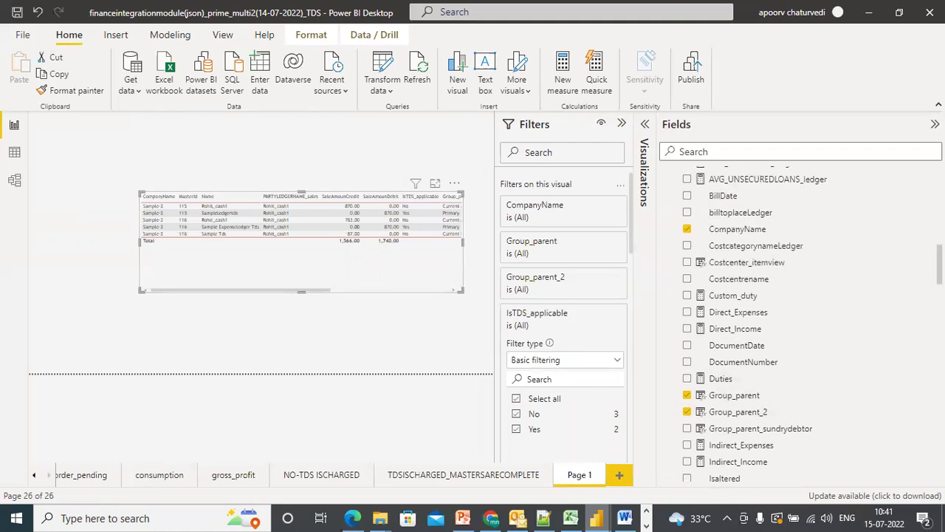
scroll(798, 325, "down", 10)
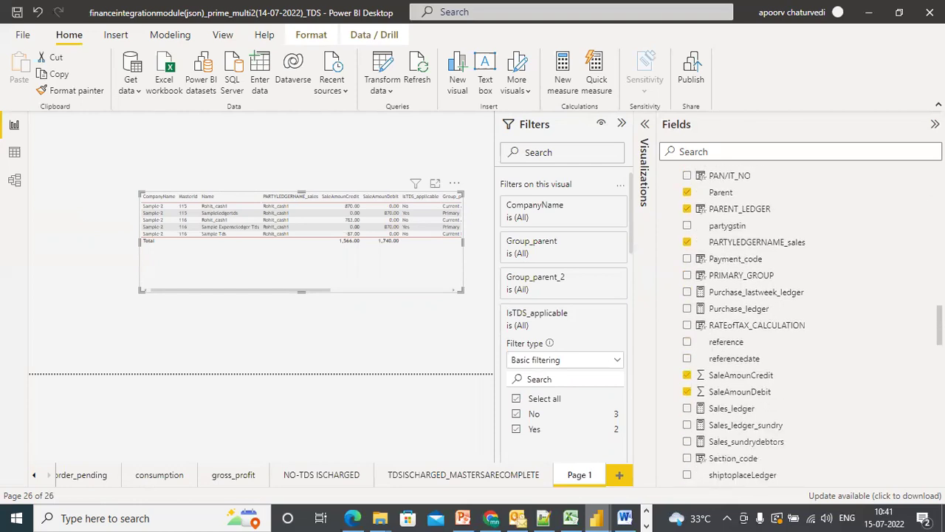
scroll(797, 325, "up", 12)
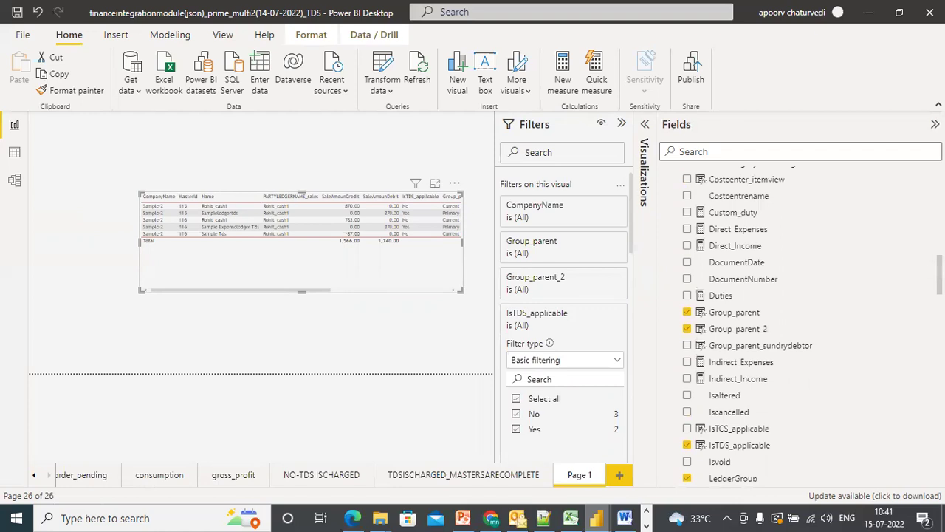
left_click(688, 296)
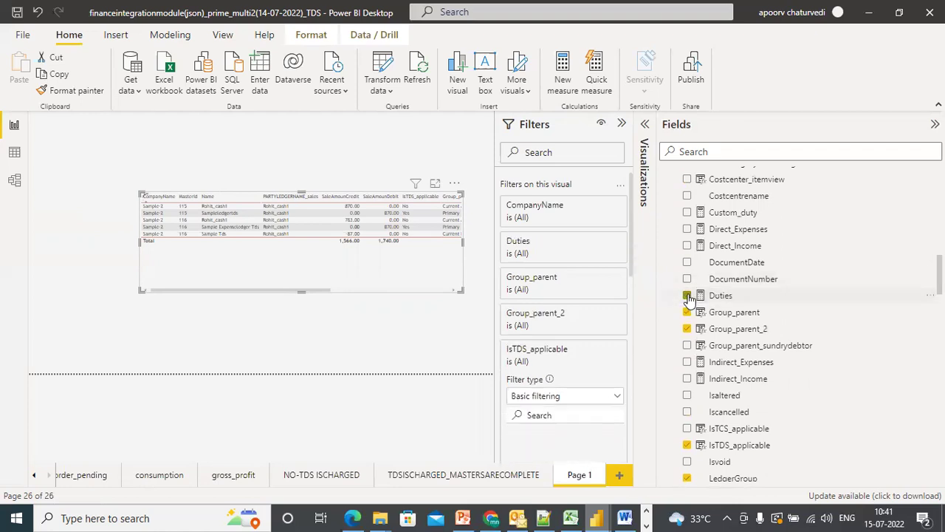
left_click(383, 289)
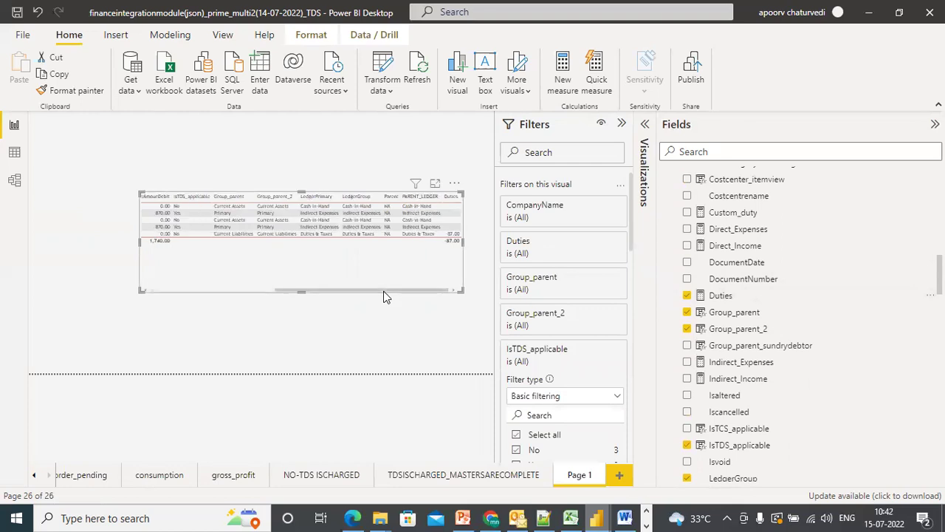
Show the ledger table in Focus mode, scroll to the Duties column, and open the Duties formula
left_click(435, 184)
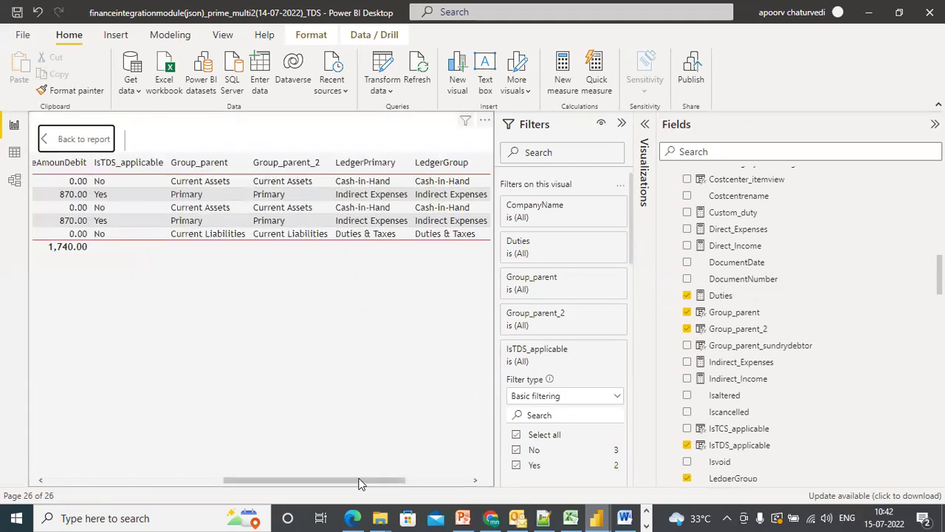
left_click_drag(361, 483, 477, 489)
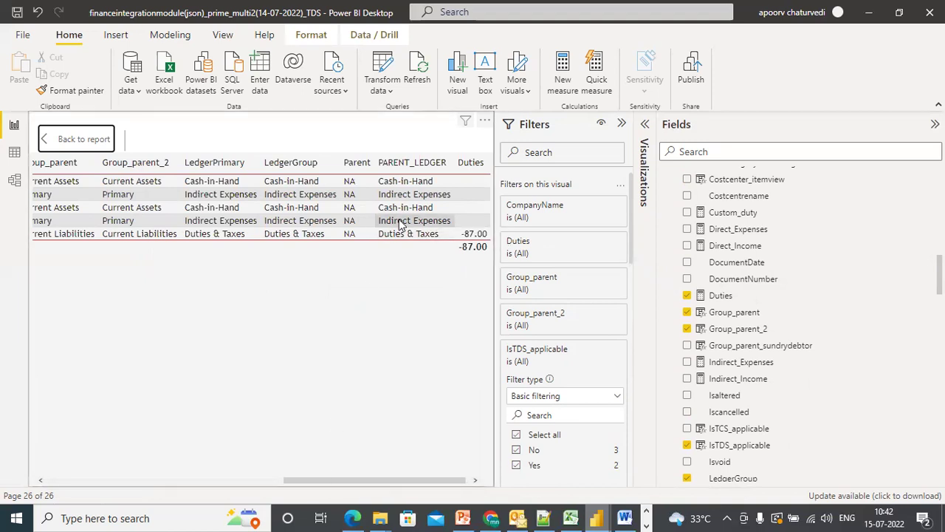
left_click(245, 481)
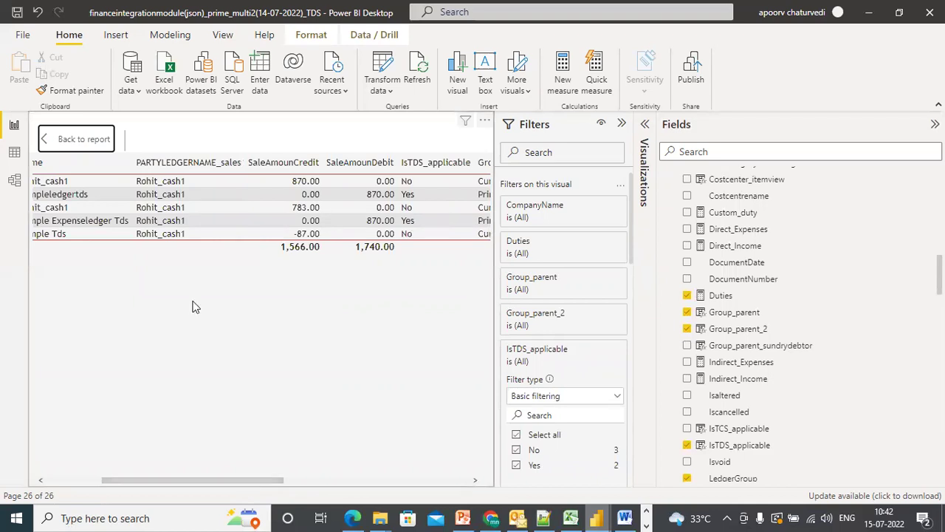
left_click(73, 481)
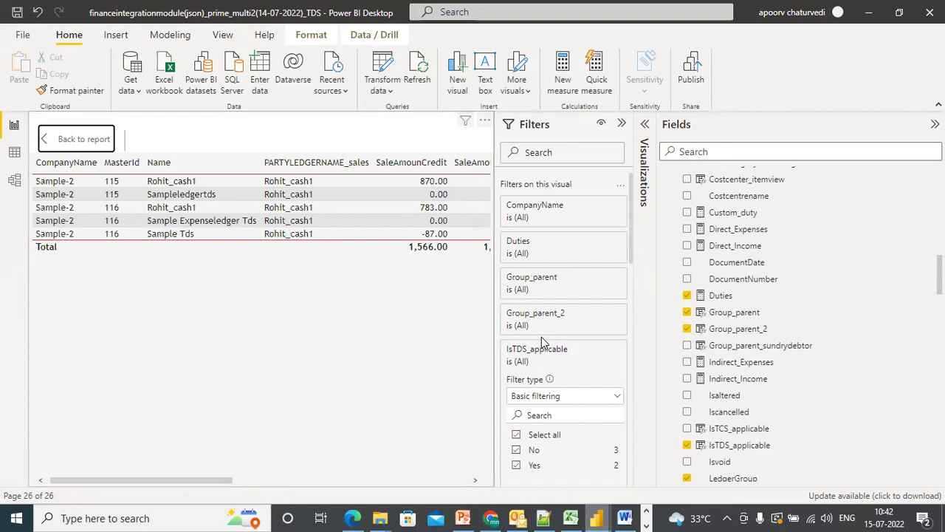
left_click(735, 300)
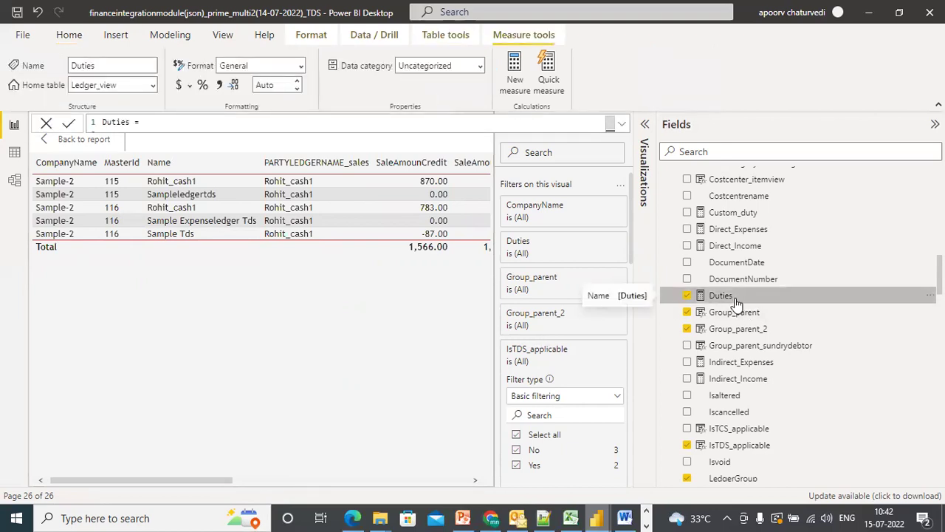
left_click(620, 125)
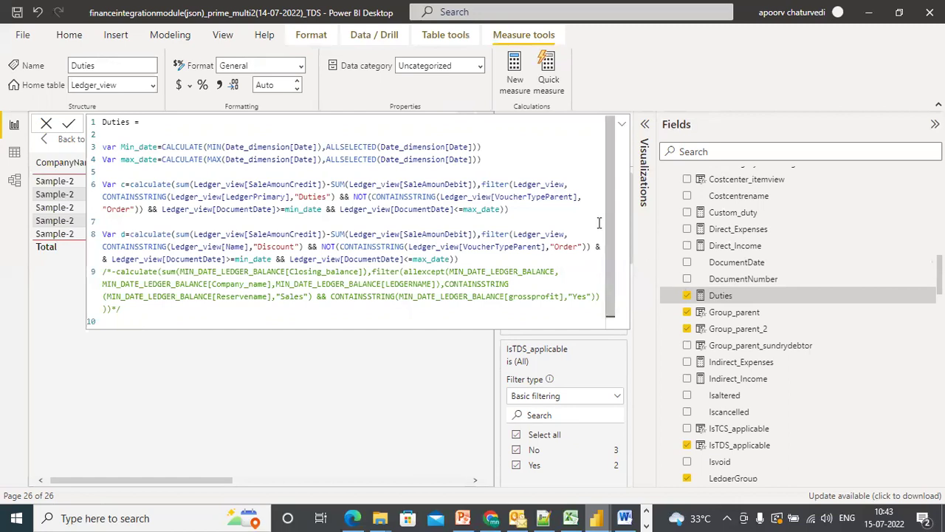
scroll(612, 256, "down", 1)
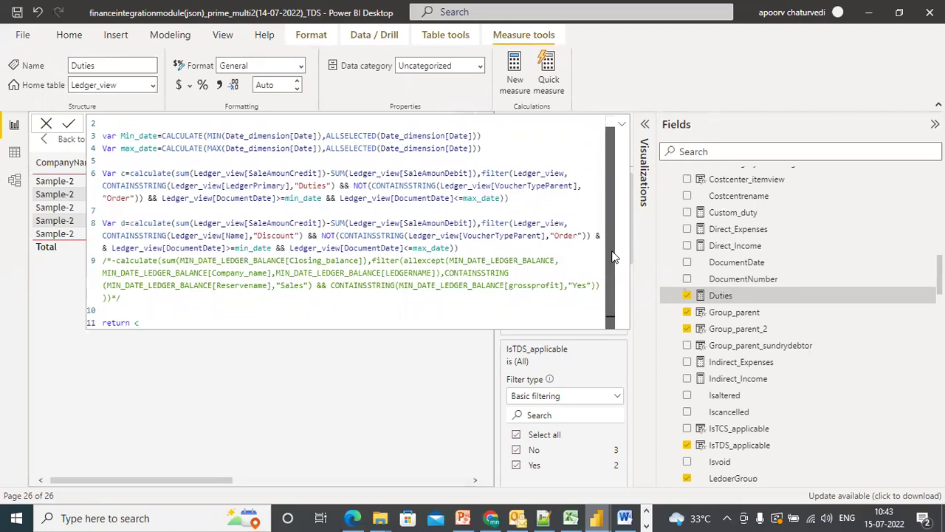
scroll(614, 187, "up", 1)
left_click_drag(509, 209, 101, 127)
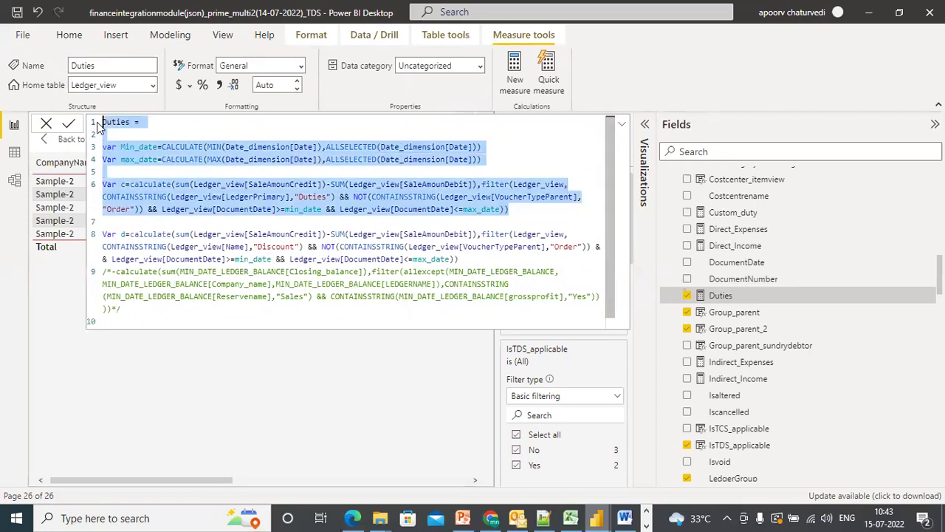
left_click(621, 127)
left_click(622, 127)
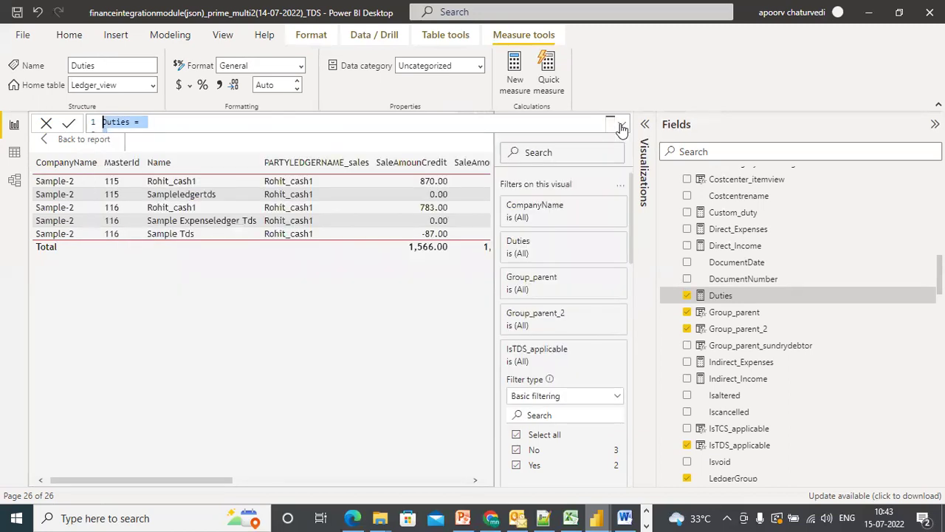
left_click(281, 481)
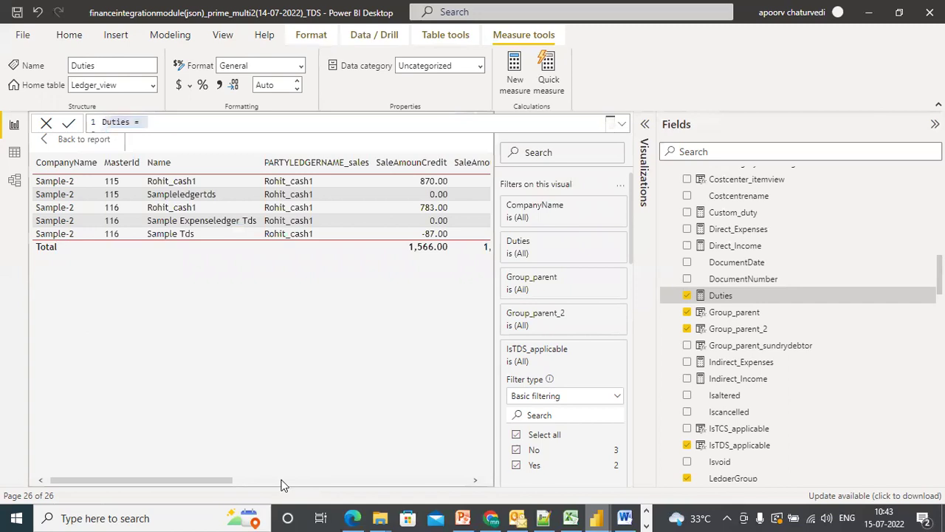
left_click(444, 481)
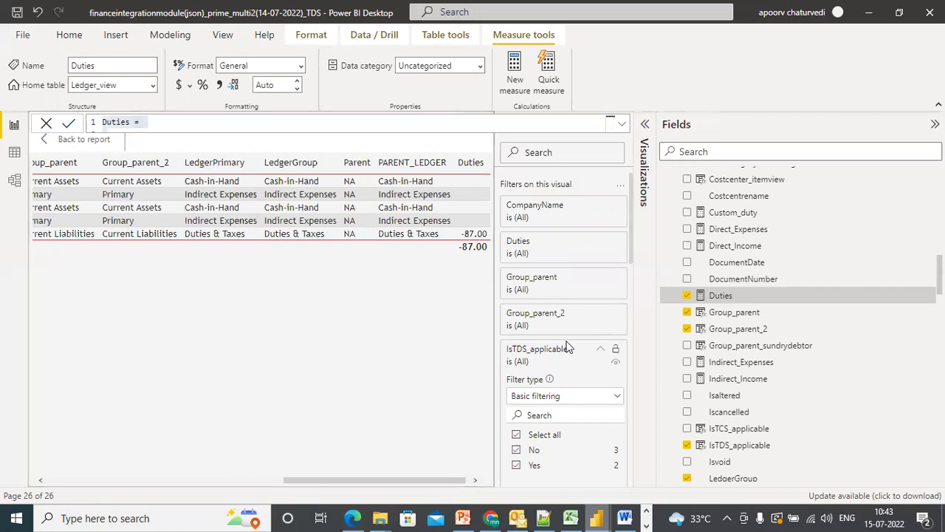
Exclude IsTDS_applicable No rows, leaving two Indirect Expenses rows, and scroll across them to inspect
left_click(517, 450)
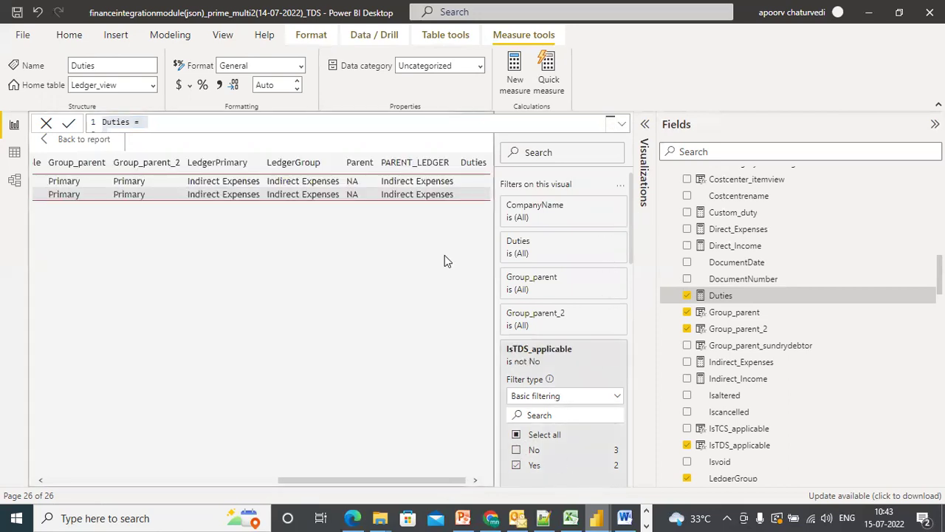
left_click_drag(394, 479, 93, 494)
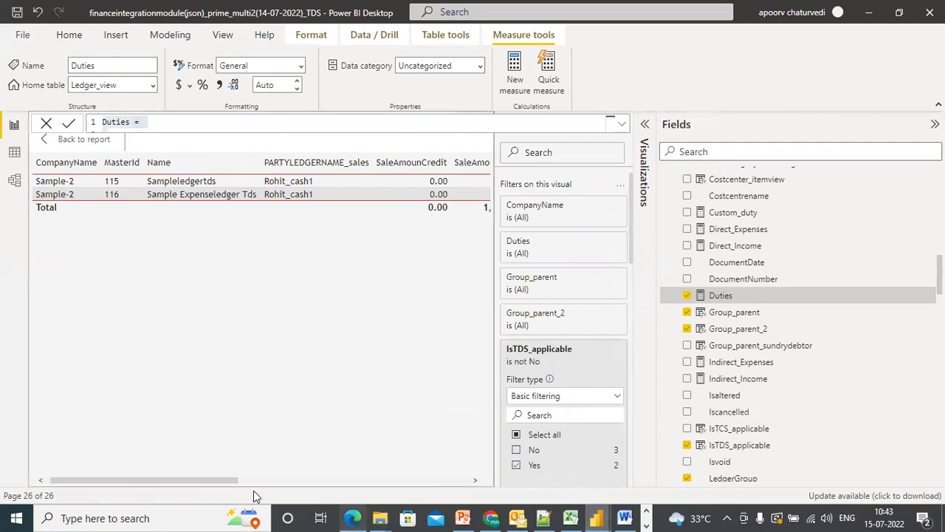
left_click_drag(229, 481, 456, 483)
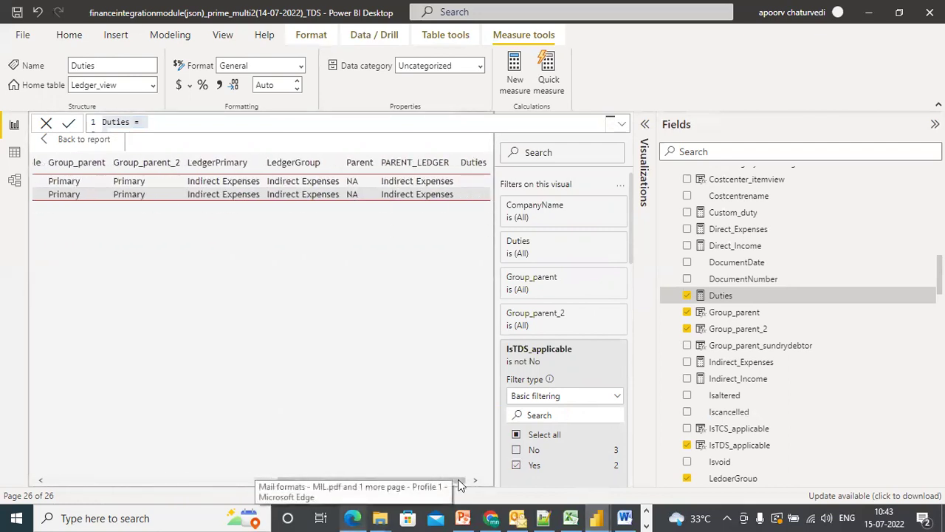
left_click(472, 178)
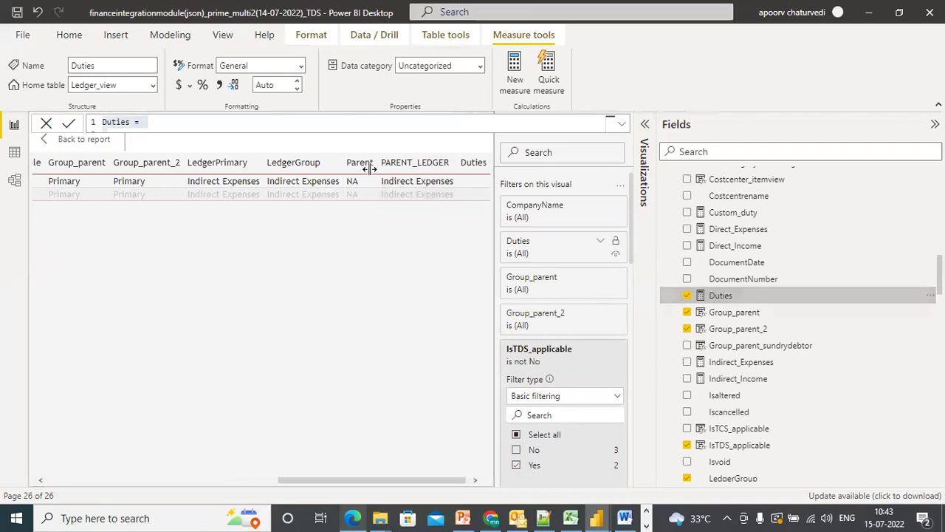
Review the full Duties formula, then add a new column to Ledger_view reading 'Column ='
left_click(611, 123)
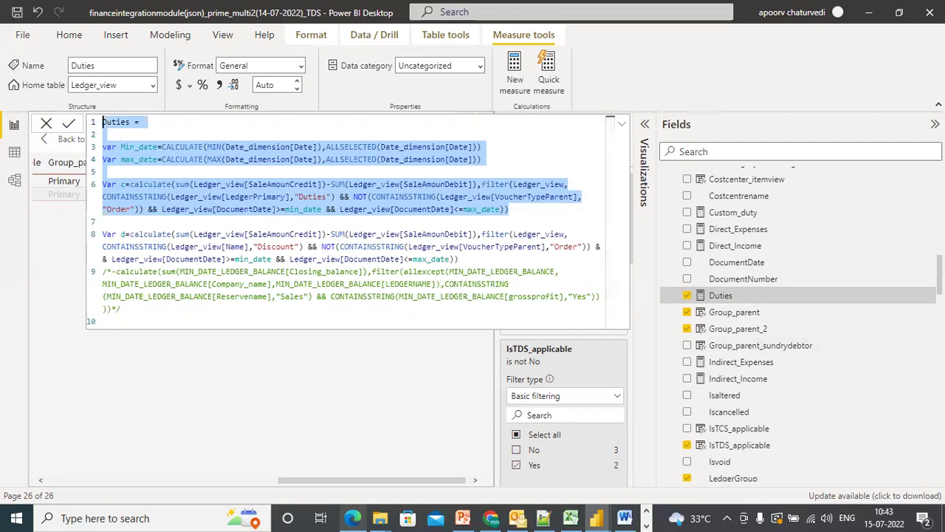
scroll(798, 310, "up", 8)
scroll(739, 295, "up", 3)
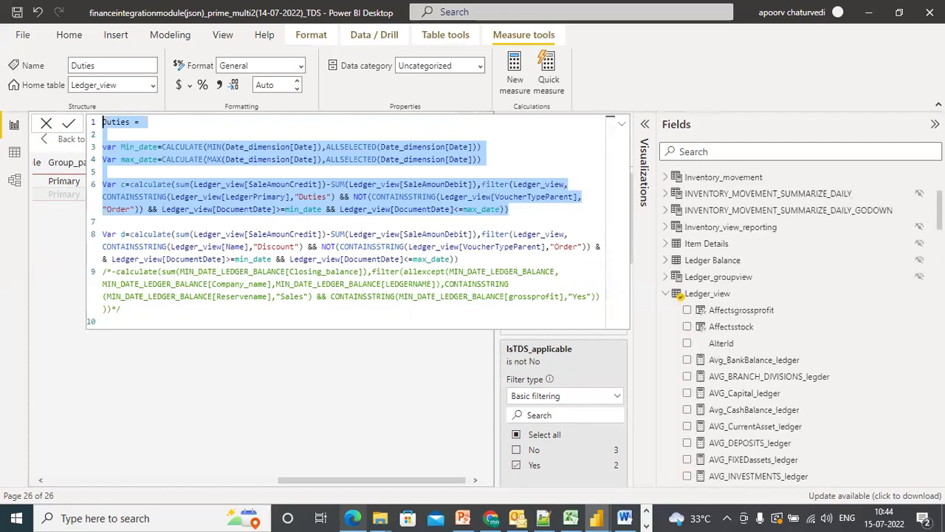
left_click(699, 294)
left_click(700, 294)
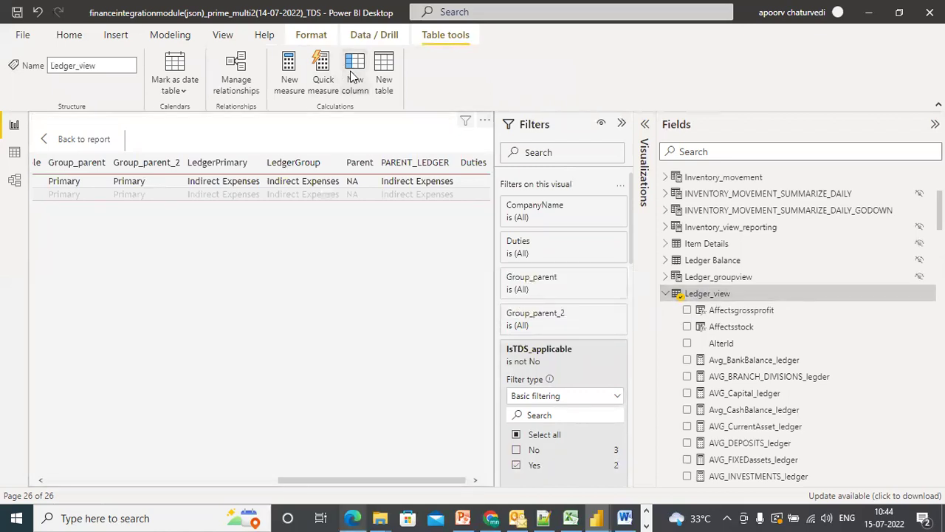
left_click(353, 76)
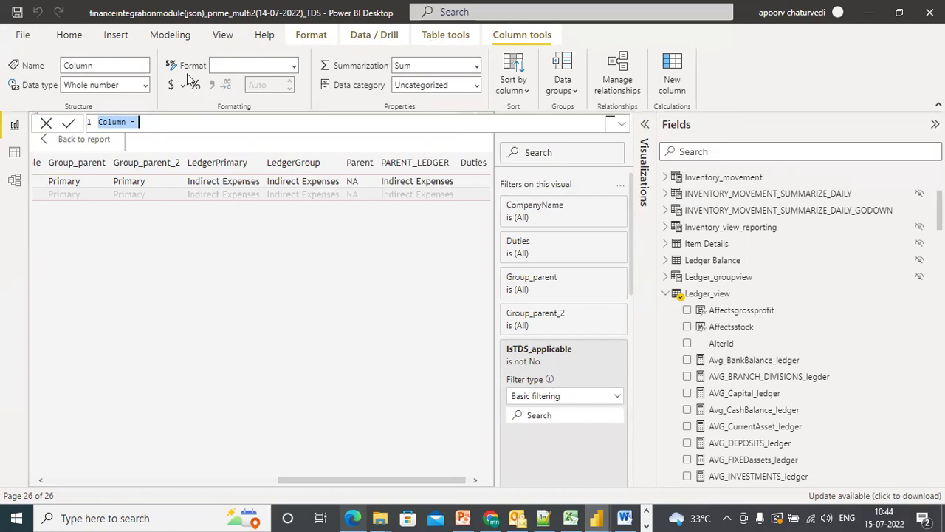
Rename the new column from Column to Duties_column
left_click(127, 122)
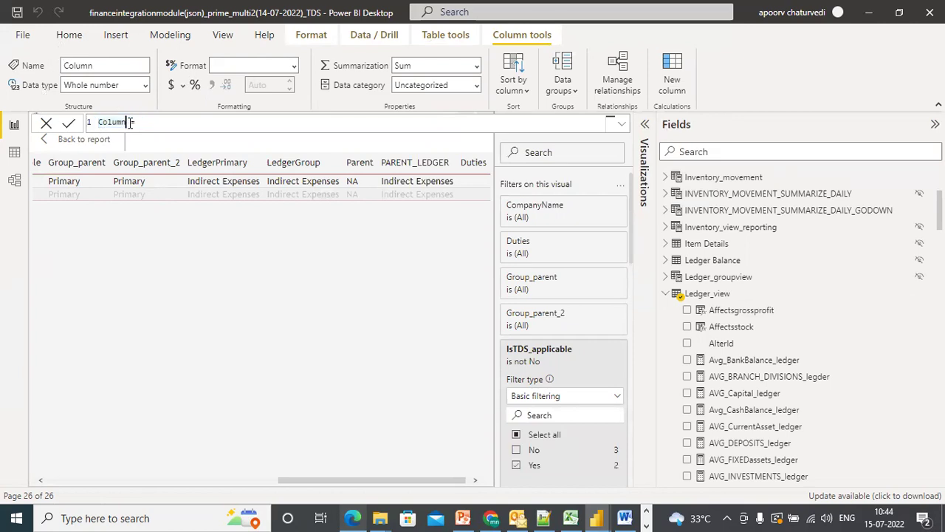
left_click(94, 127, "shift")
type("Duties_column")
left_click(175, 119)
key("shift+Return")
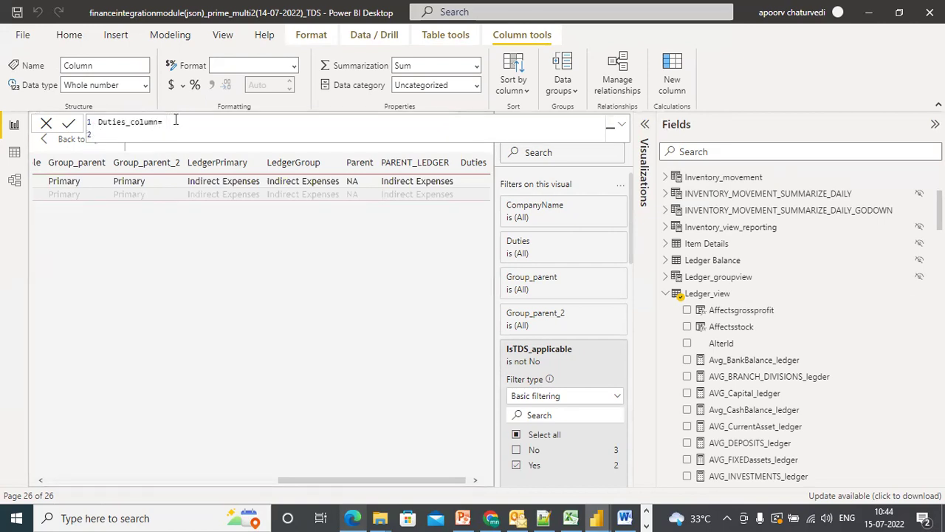
Declare Var Masterid = Ledger_view[MasterId] on the second formula line
type("Masterid")
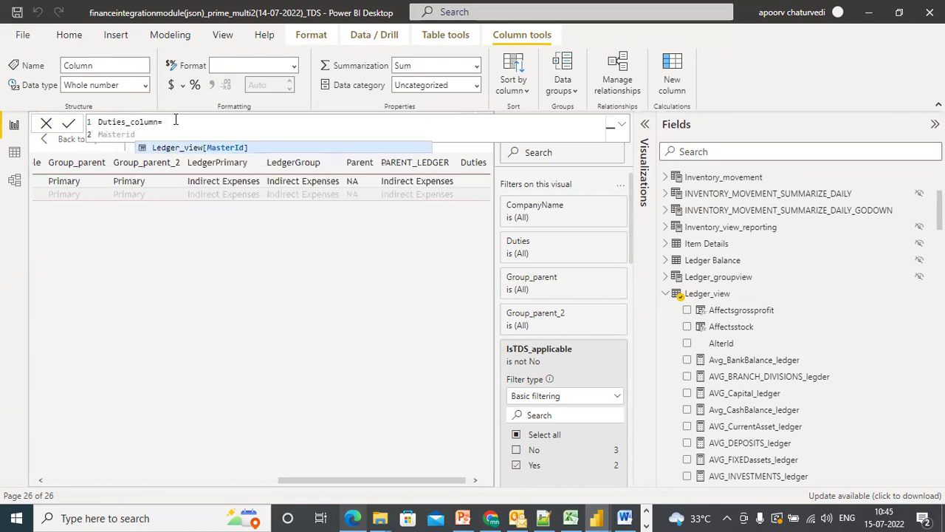
left_click(99, 134)
type("Var Masterid")
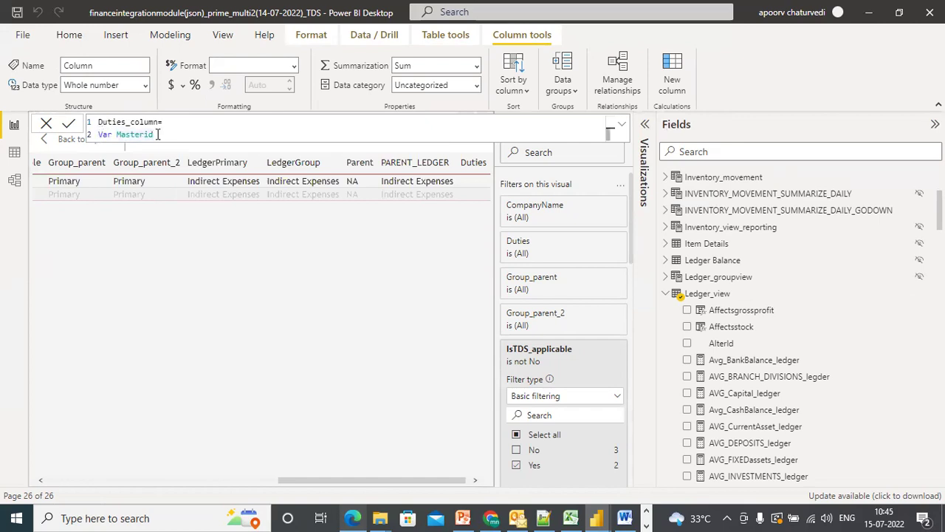
type("=master")
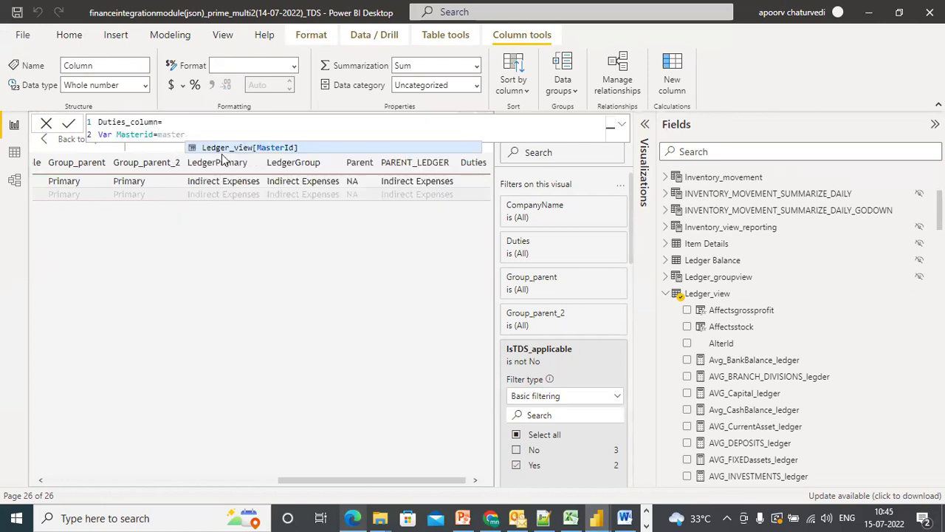
key("Escape")
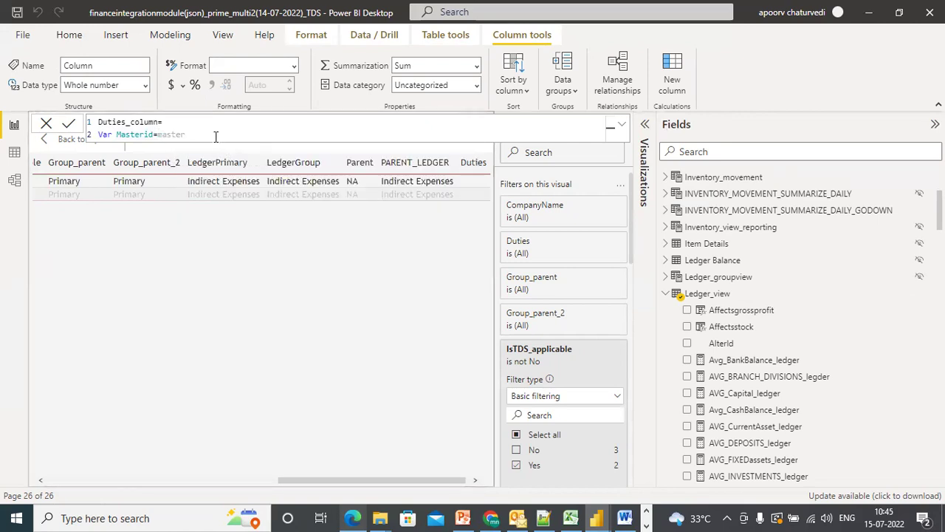
left_click_drag(187, 135, 159, 135)
type("master")
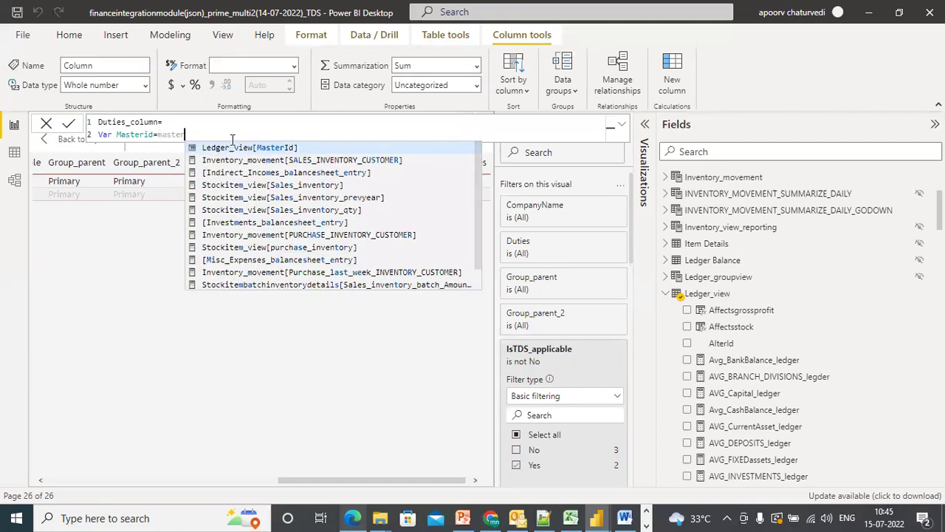
key("Tab")
Declare Var companyname = Ledger_view[CompanyName] on the next line
key("shift+Return")
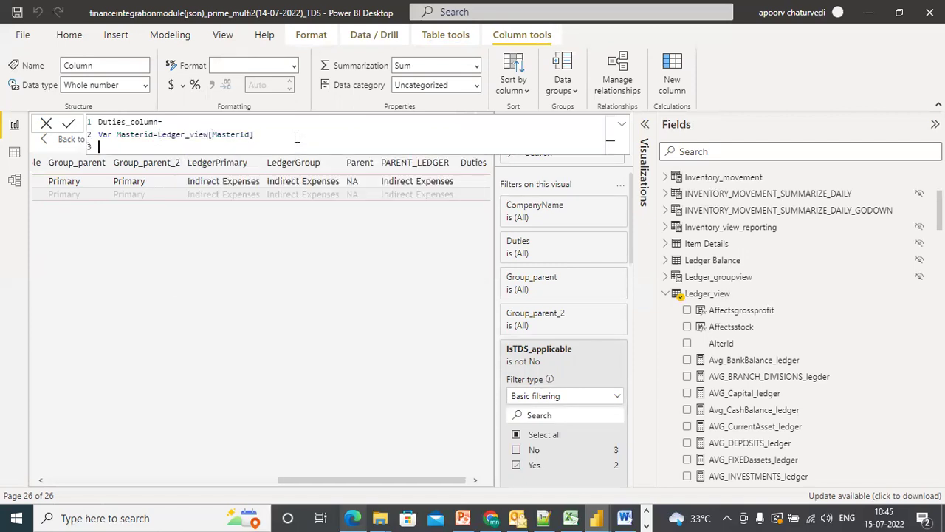
type("Var companyname=com")
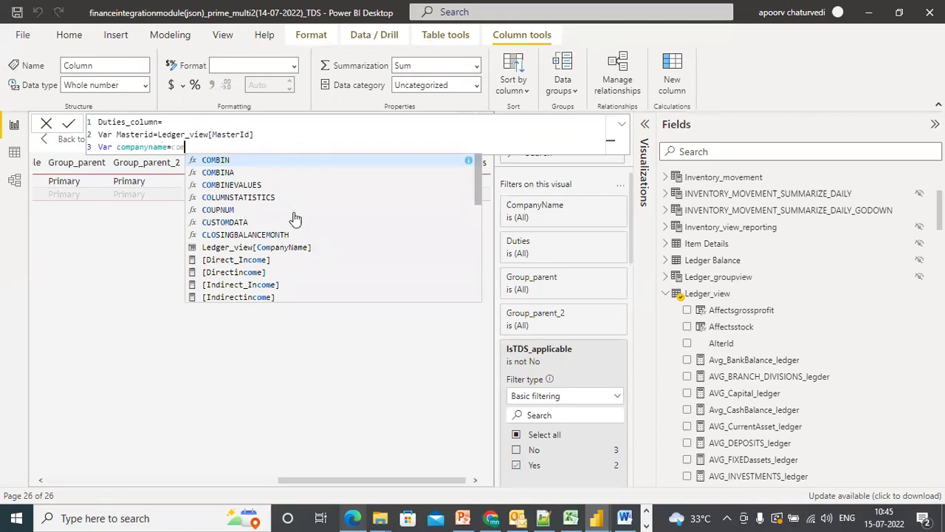
left_click(287, 247)
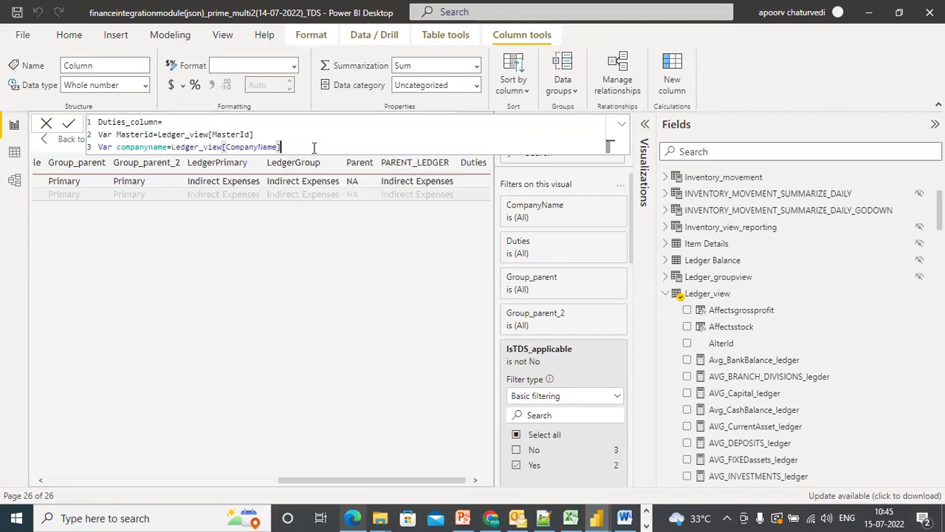
Declare Var duties as CALCULATE of SUM(SaleAmounDebit) minus SUM(SaleAmounCredit), starting a FILTER over ALL(LEDGER_VIEW)
key("shift+Return")
type("V")
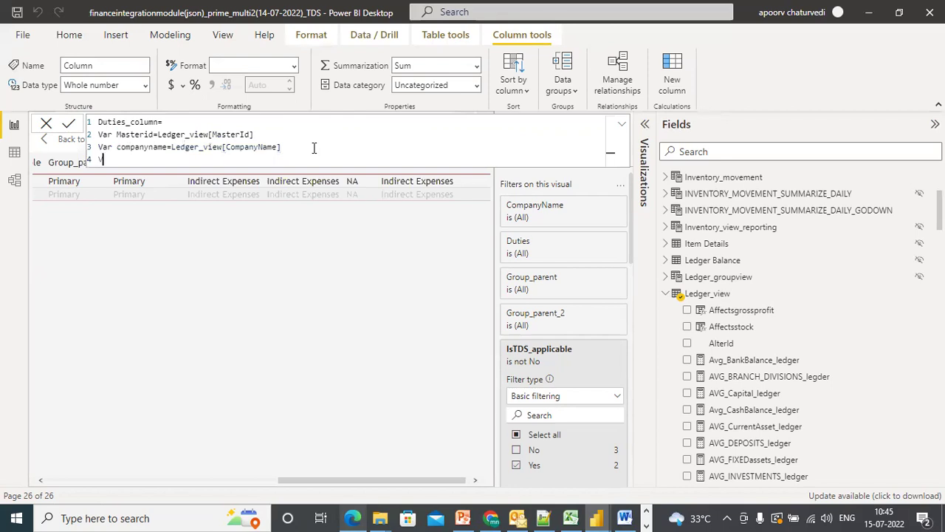
type("ar duties=calculate(")
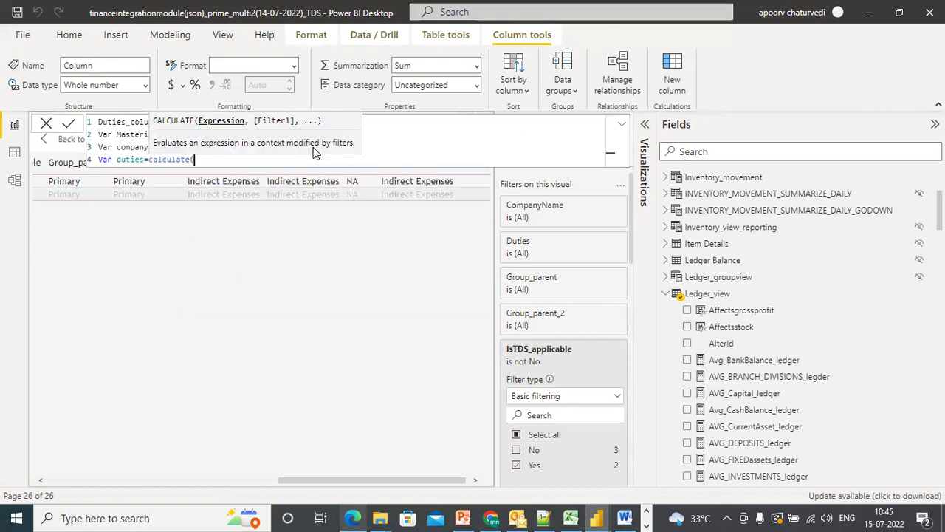
type("sum")
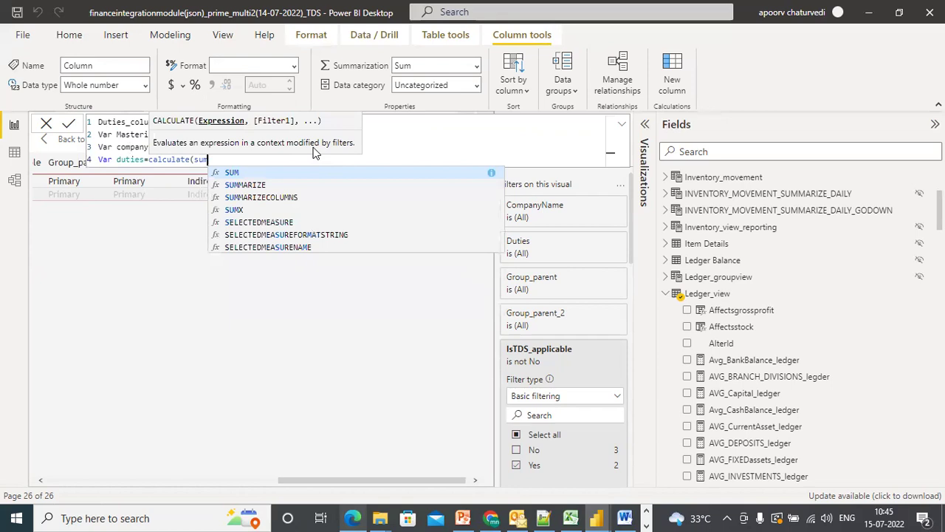
type("(")
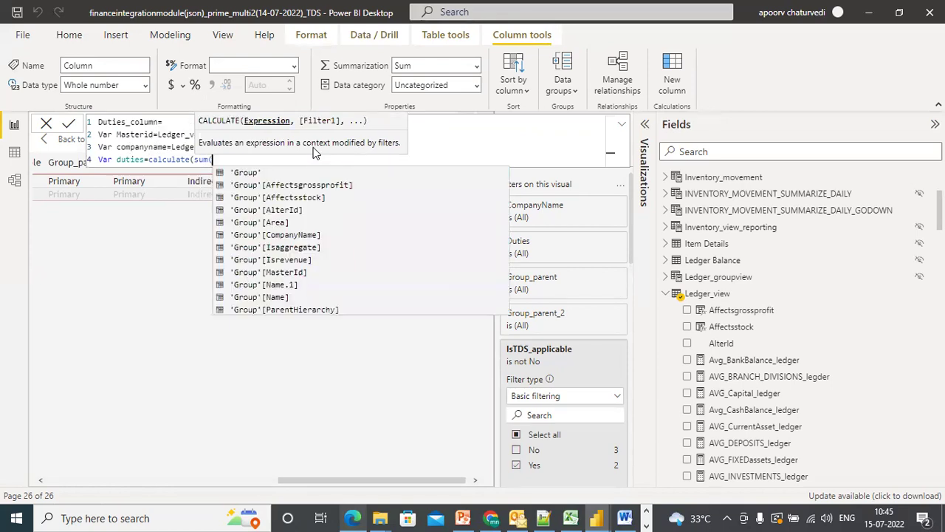
type("ledger_view")
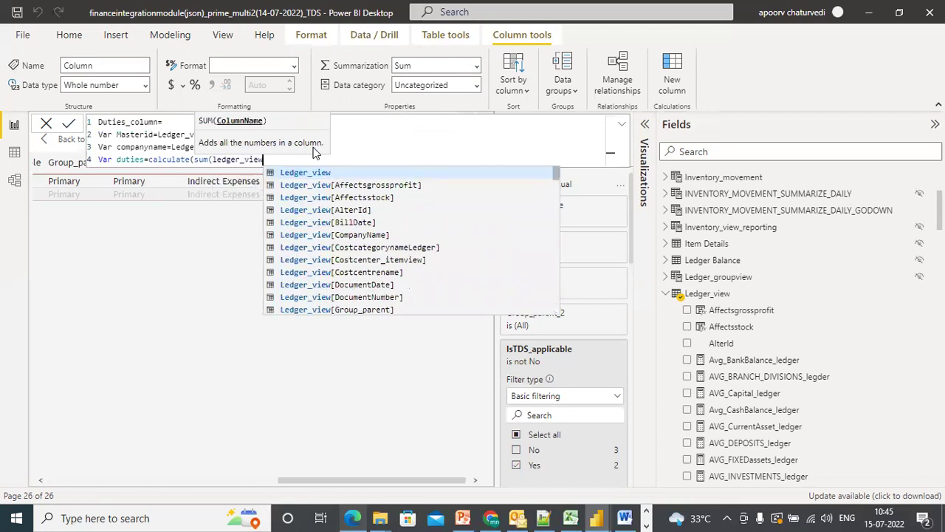
scroll(556, 185, "down", 3)
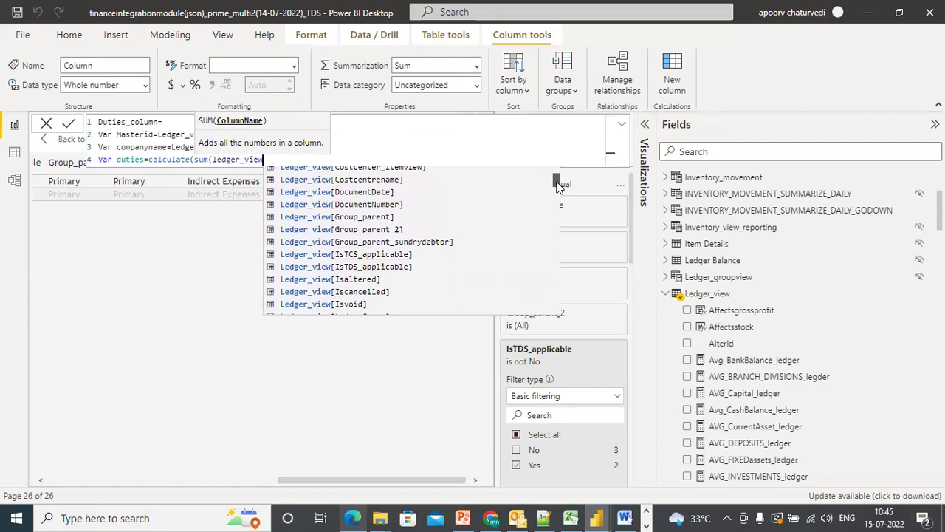
scroll(558, 186, "down", 4)
left_click_drag(558, 198, 557, 203)
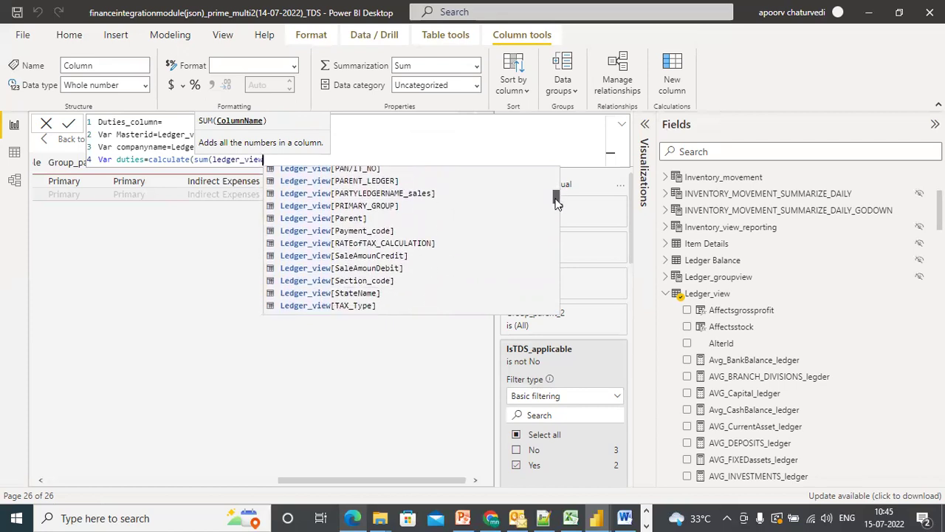
left_click(364, 268)
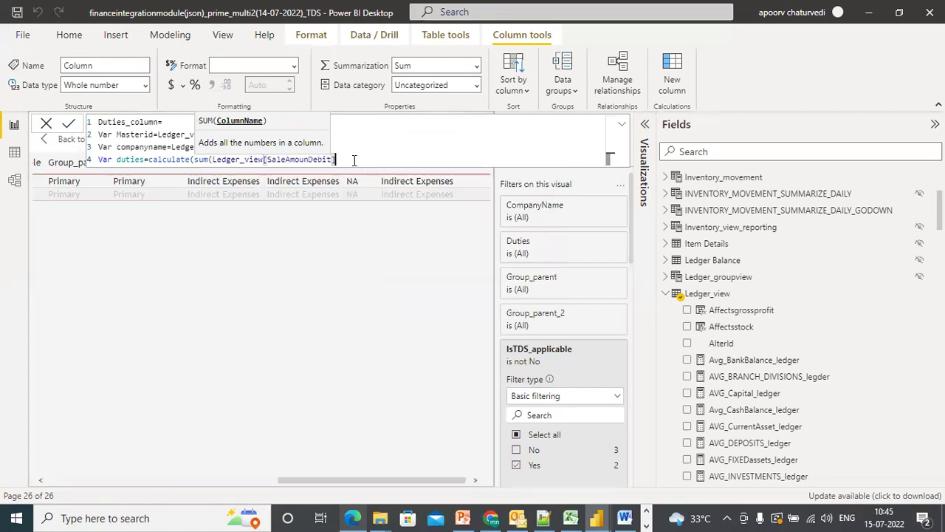
type("),")
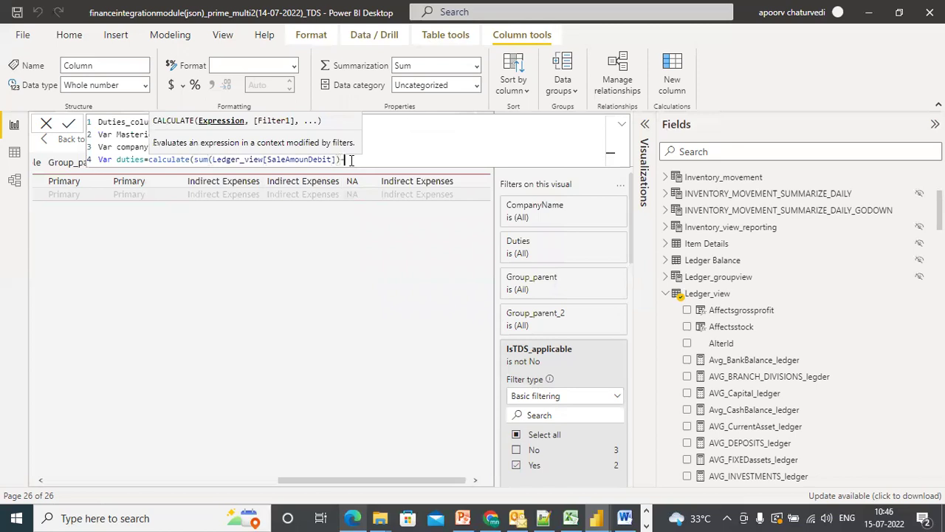
type("su")
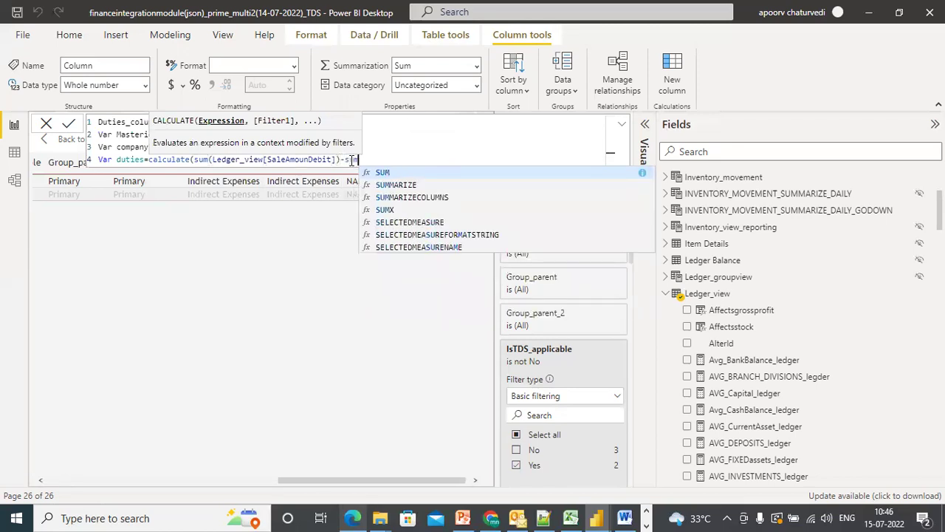
type("m(")
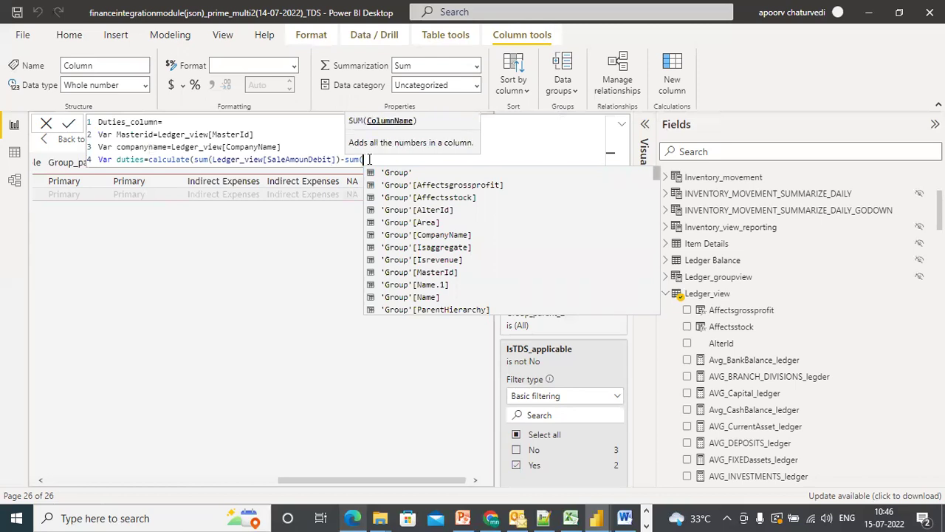
type("Ledger_view")
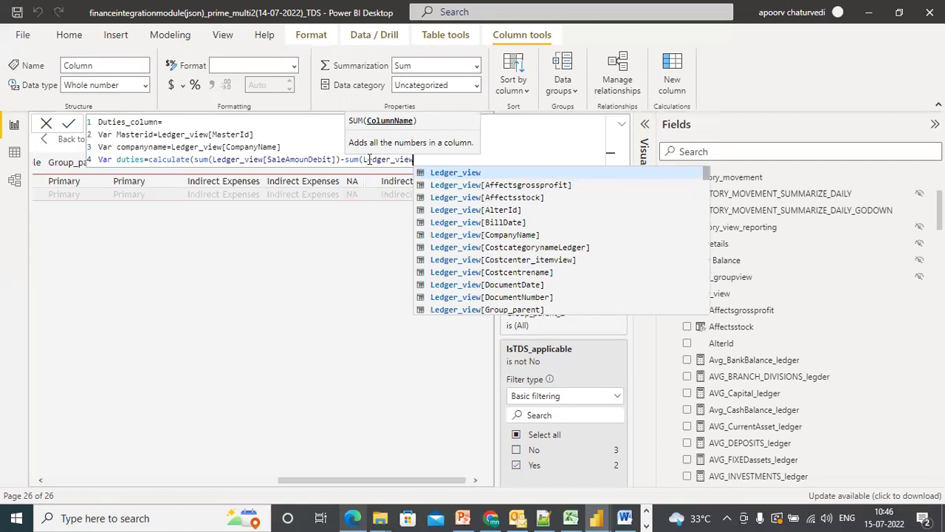
left_click_drag(708, 175, 706, 200)
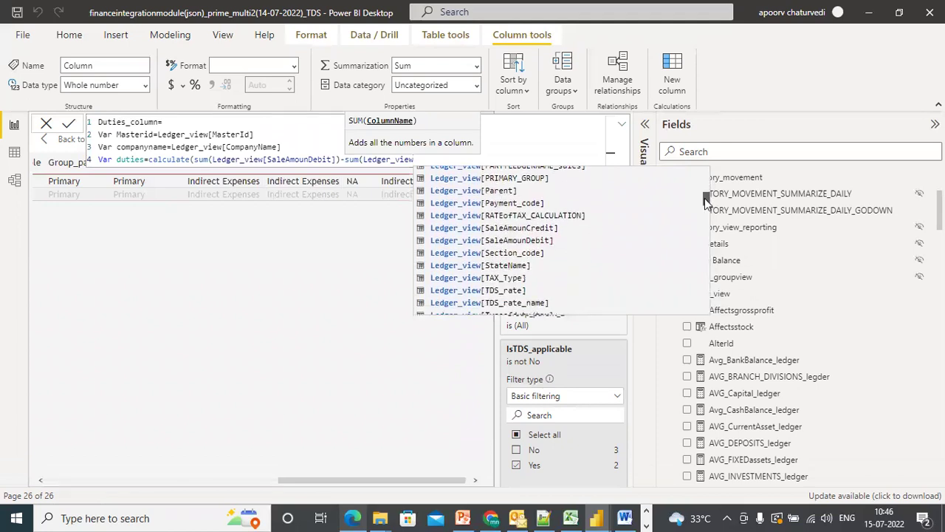
left_click(555, 227)
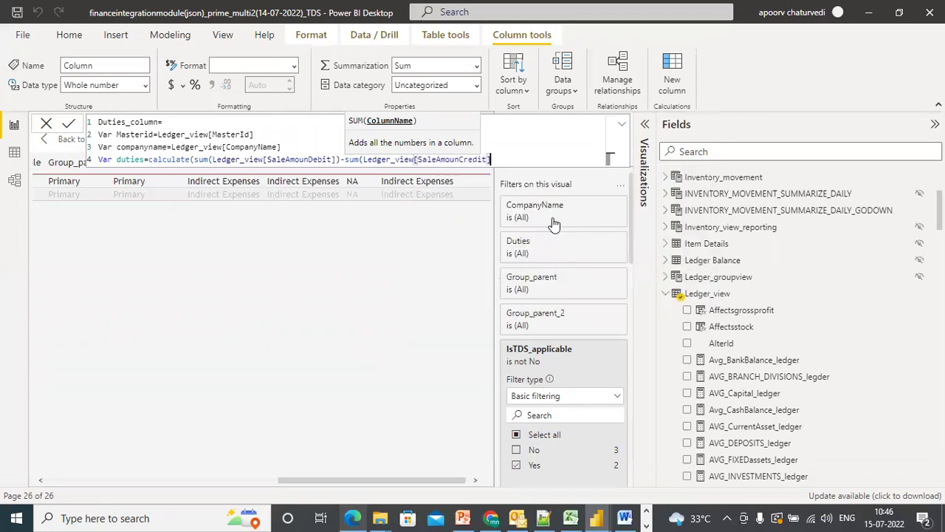
type(")")
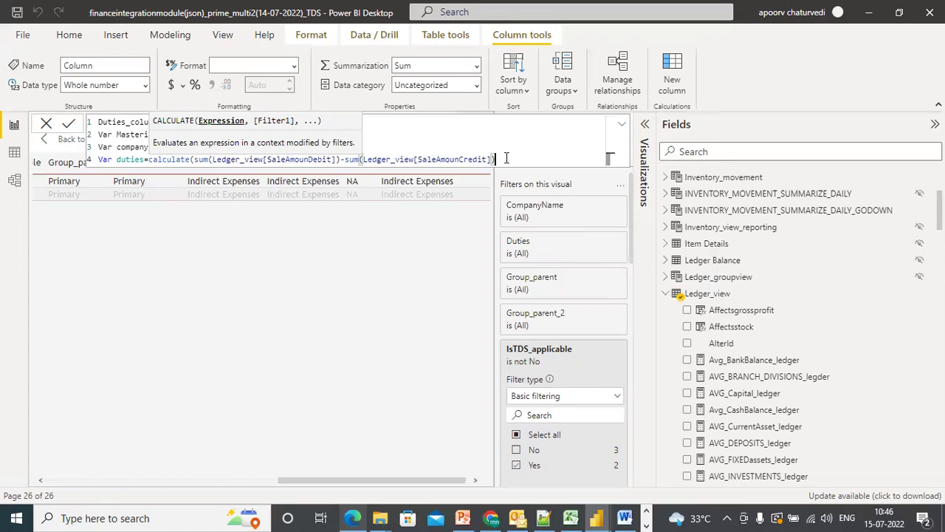
type(",")
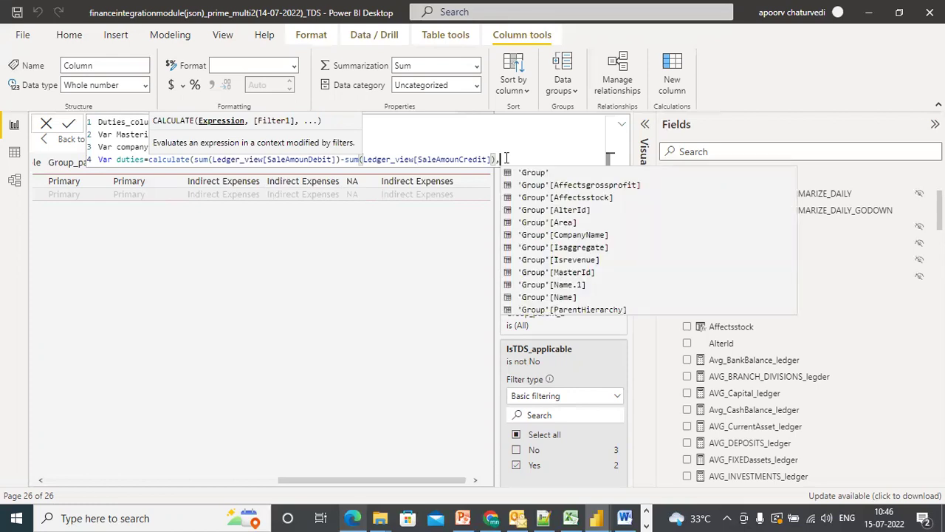
type("filter(")
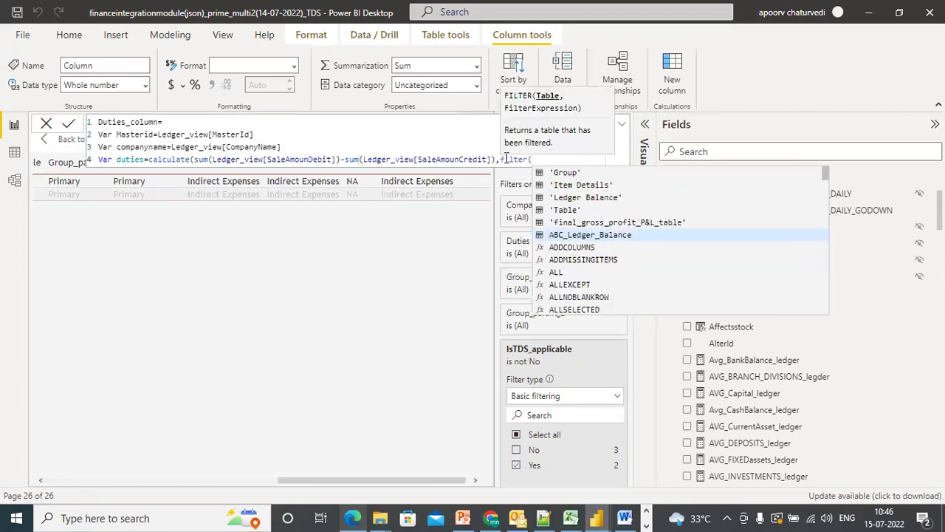
type("ALL")
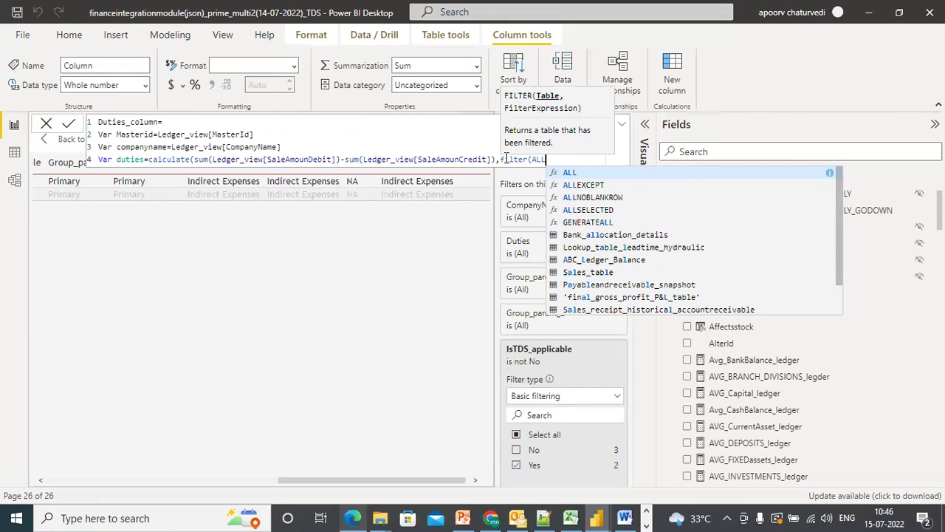
type("(LEDGER_VIEW),COMPANY")
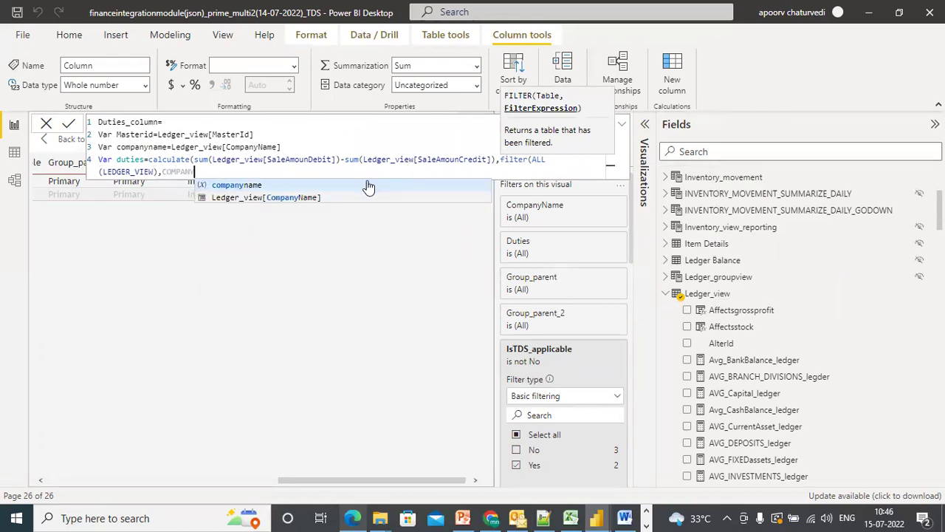
Add FILTER conditions companyname = Ledger_view[CompanyName] && Masterid = Ledger_view[MasterId]
left_click(369, 185)
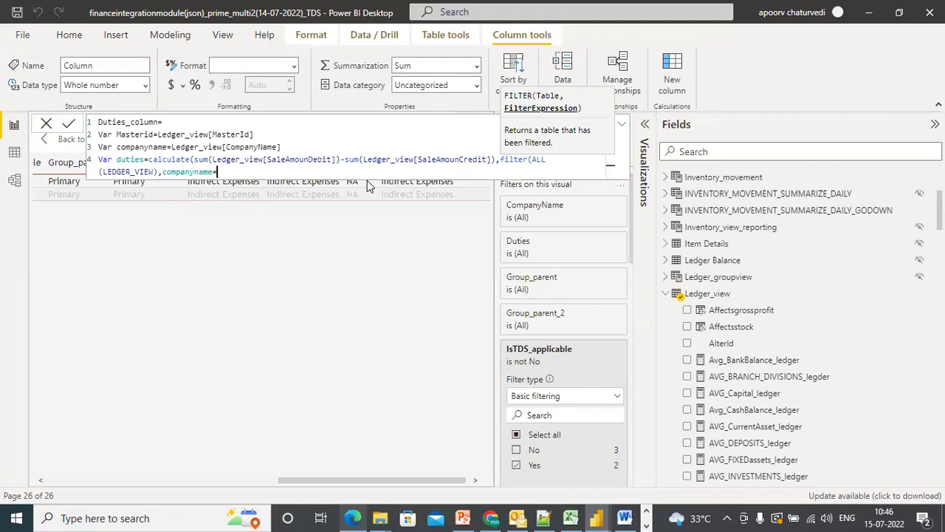
type("=COM")
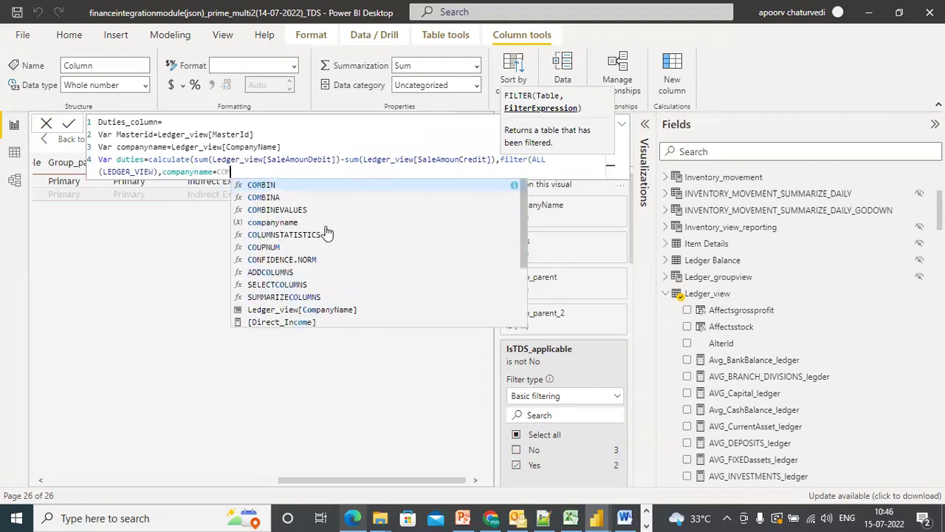
left_click(339, 309)
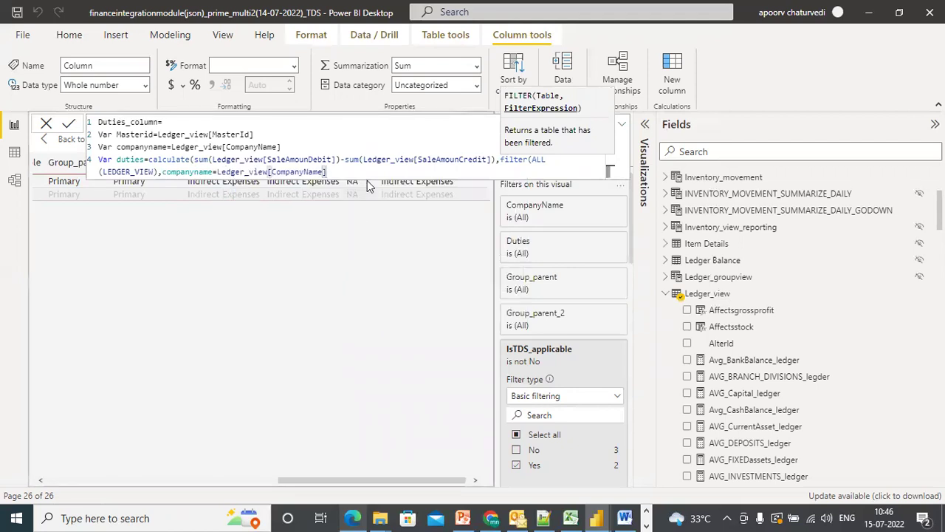
type("&&")
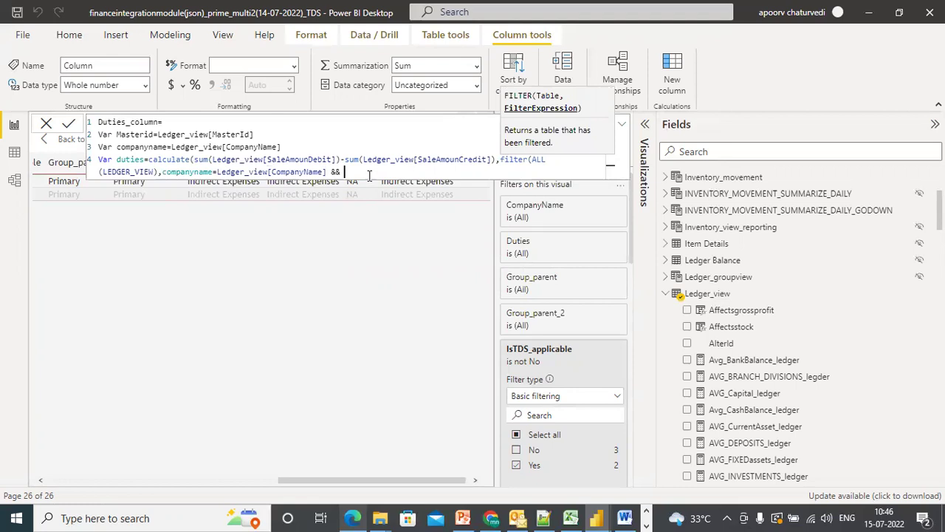
type(" MASTERID")
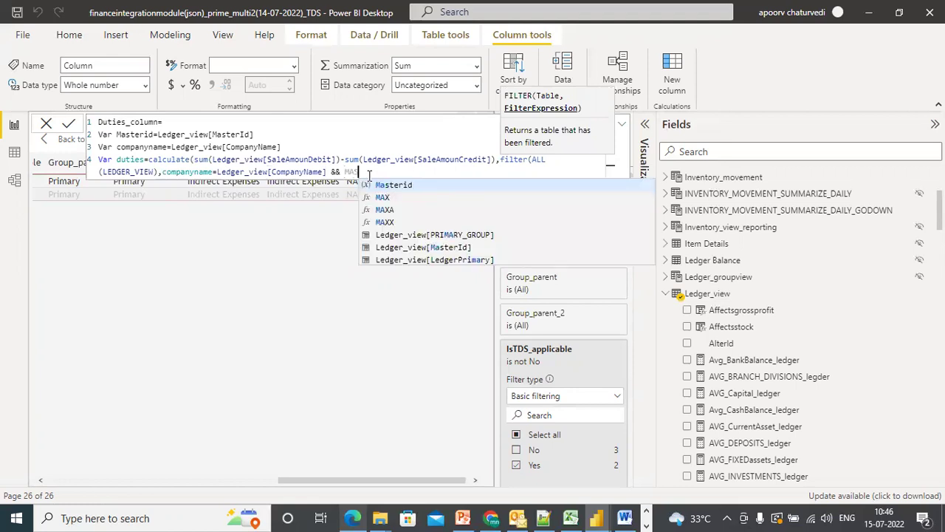
left_click(418, 186)
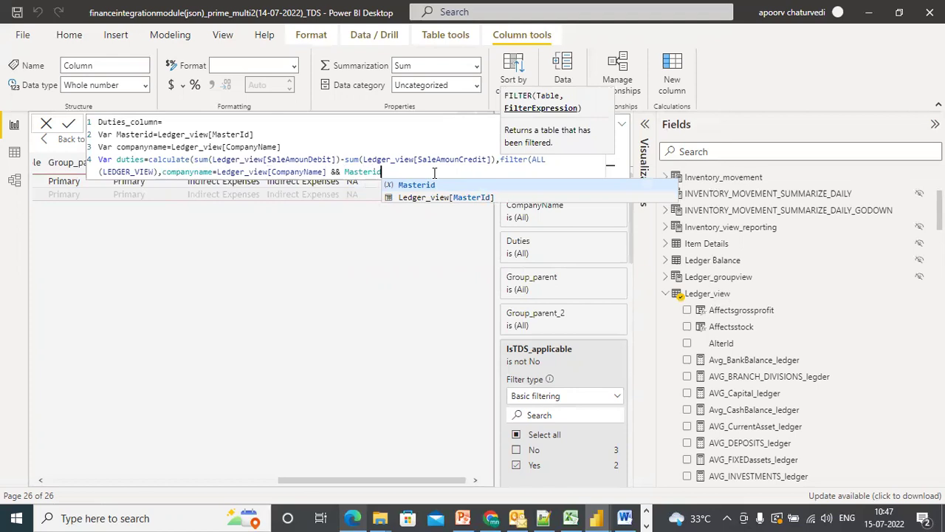
type("=LEDGER_")
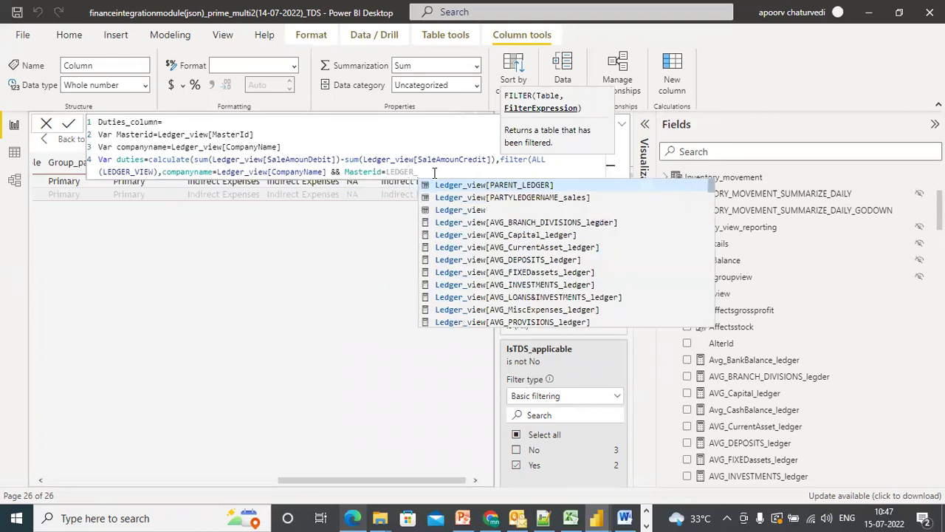
key("BackSpace")
key("BackSpace")
key("BackSpace")
key("BackSpace")
key("BackSpace")
key("BackSpace")
key("BackSpace")
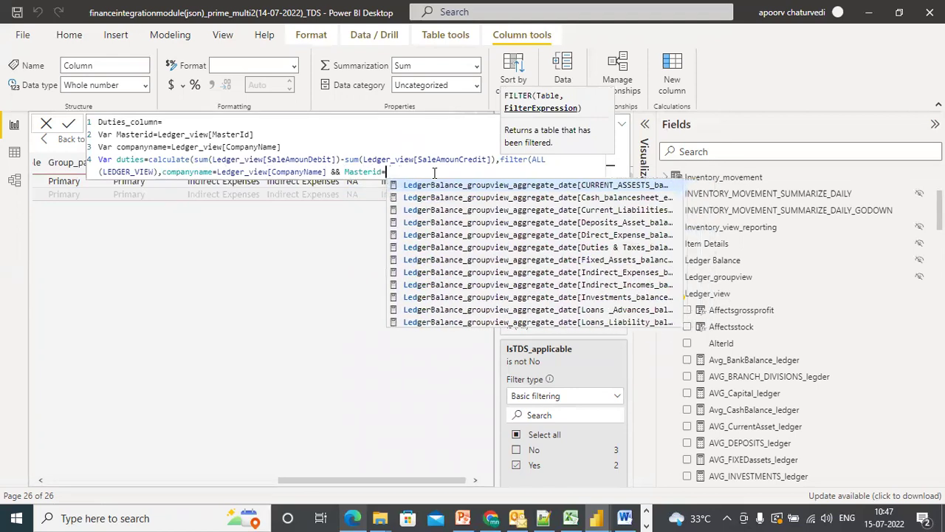
type("MASTERI")
key("Down")
key("Tab")
Add && CONTAINSSTRING(Ledger_view[PRIMARY_GROUP],"Duties") and close all parentheses
type("&&")
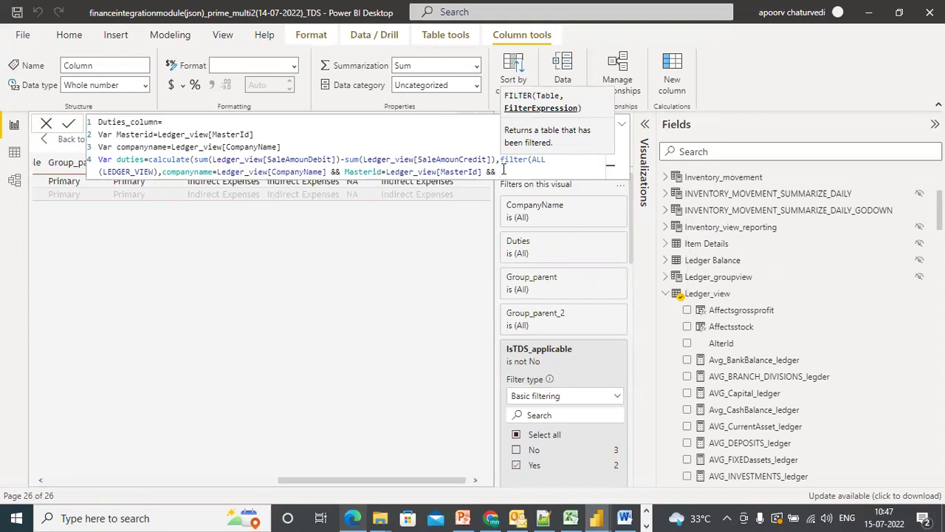
type("CONTAINS")
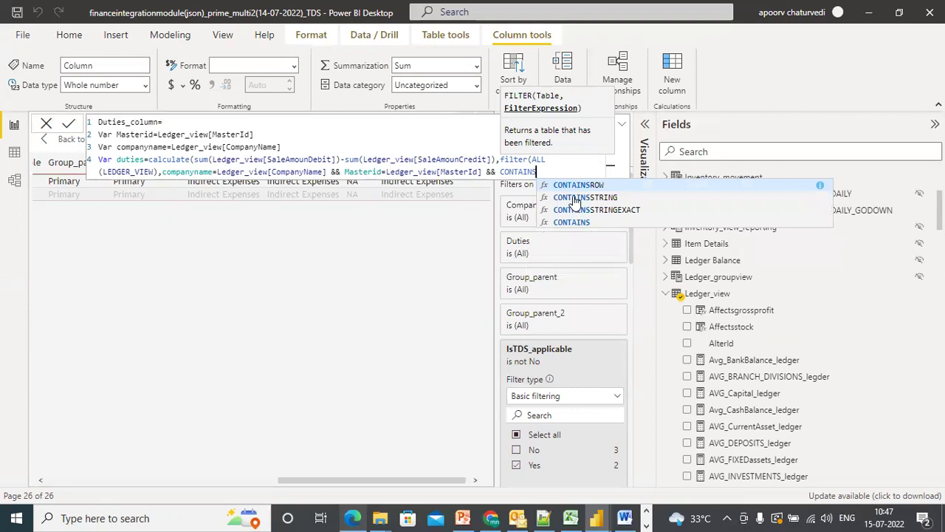
left_click(575, 199)
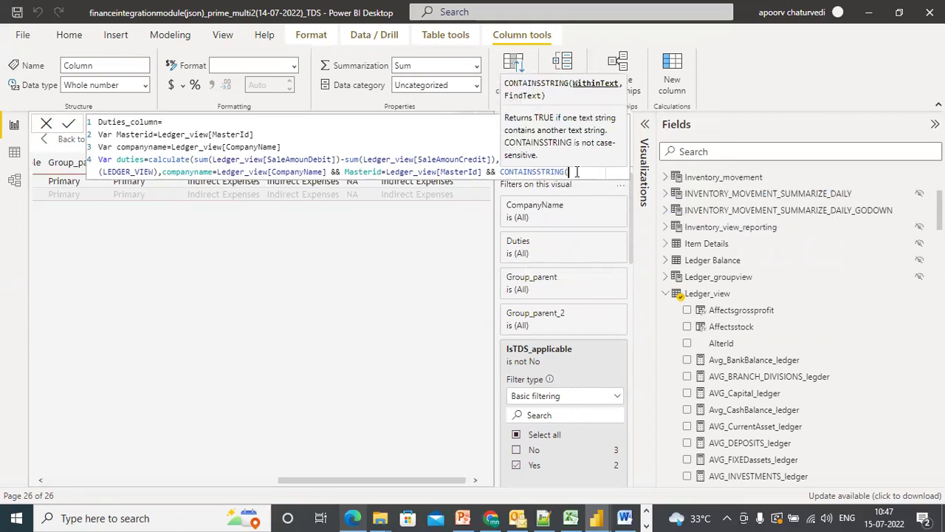
type("LEDGER")
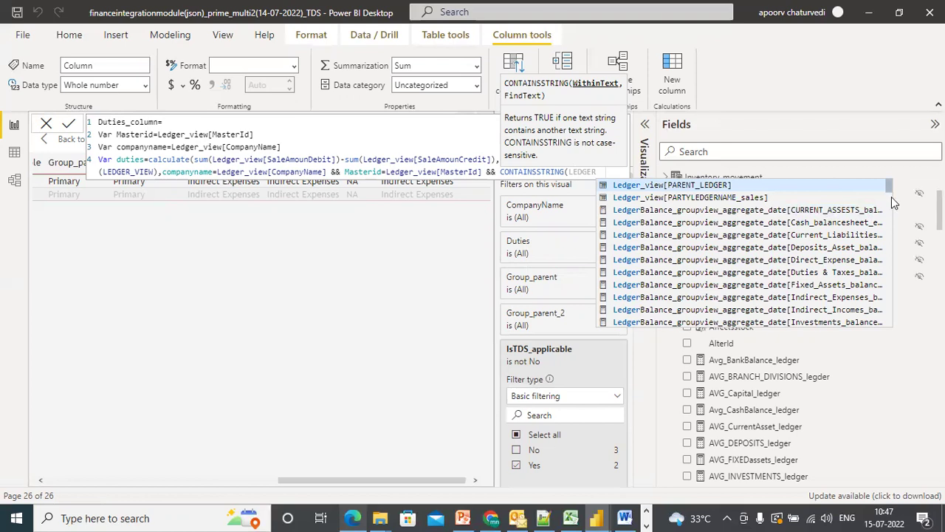
left_click_drag(597, 172, 573, 171)
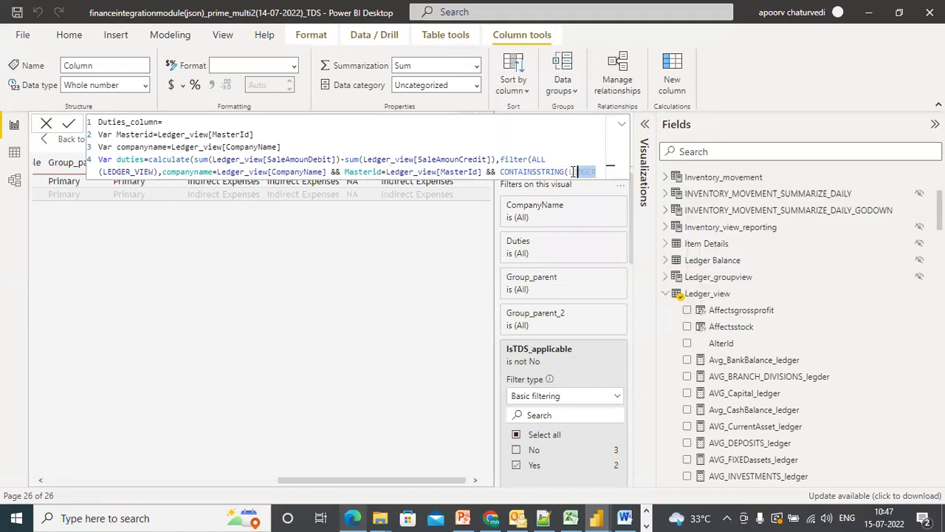
type("PRIMAR")
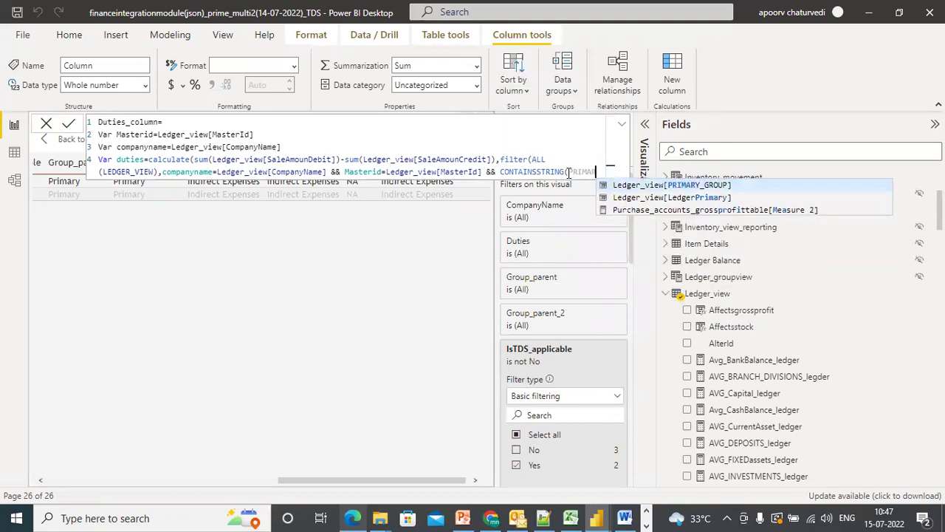
left_click(617, 185)
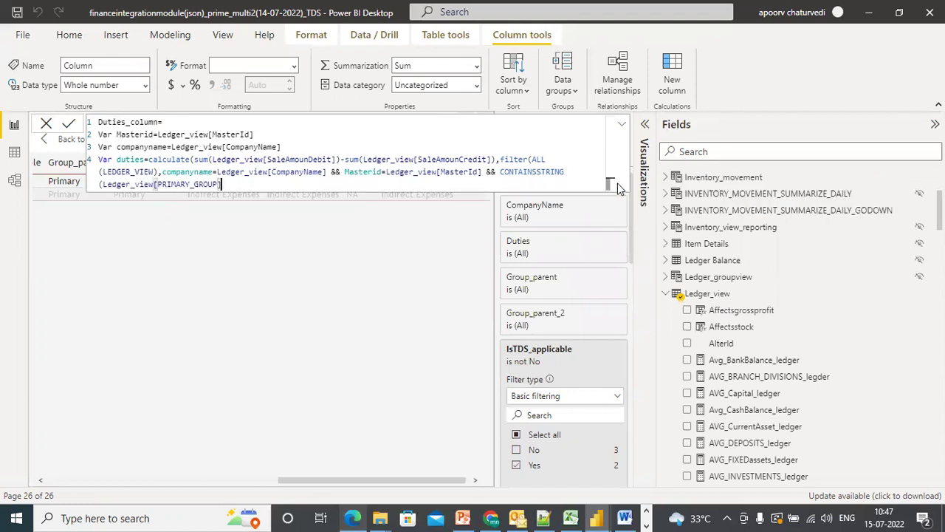
type(",")
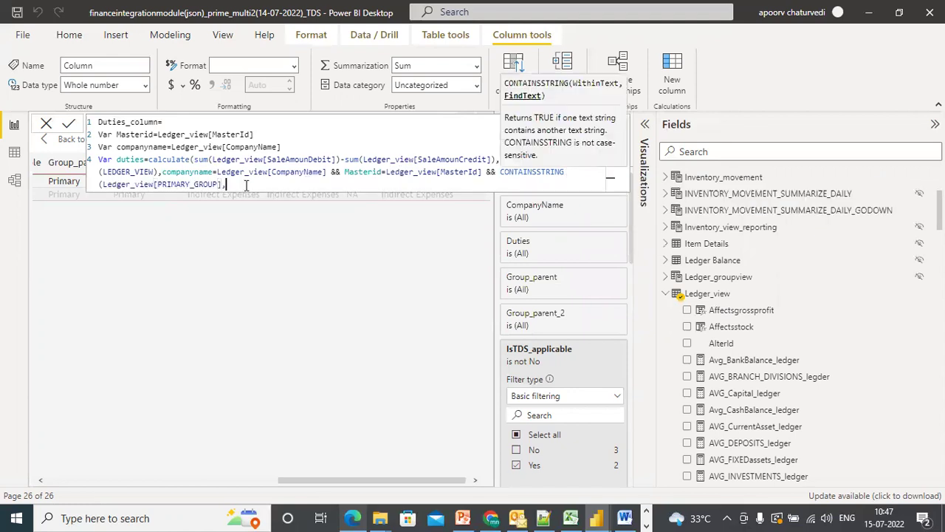
type("\"Duties\")")
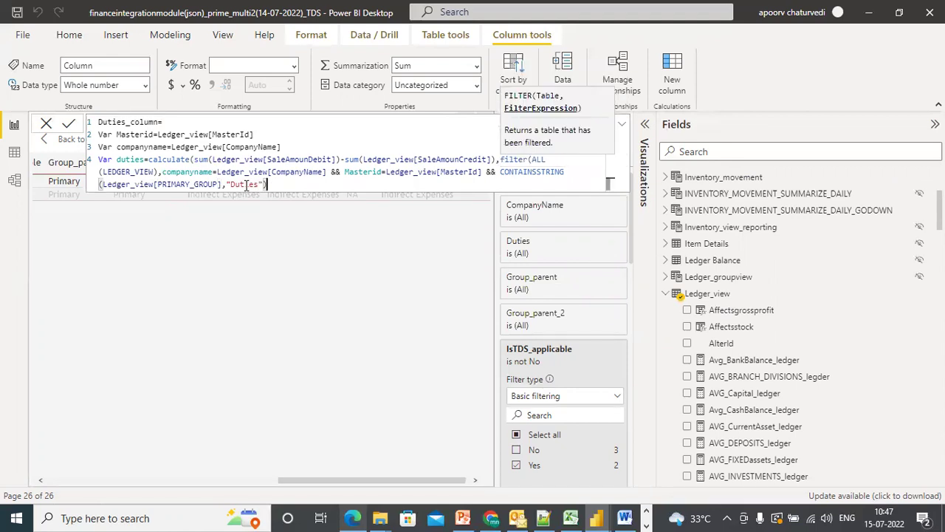
type(")")
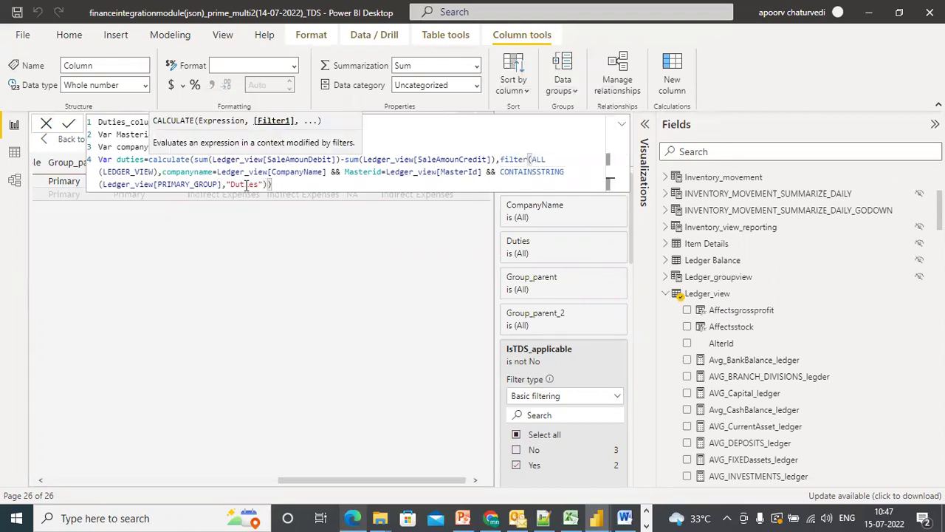
type(")")
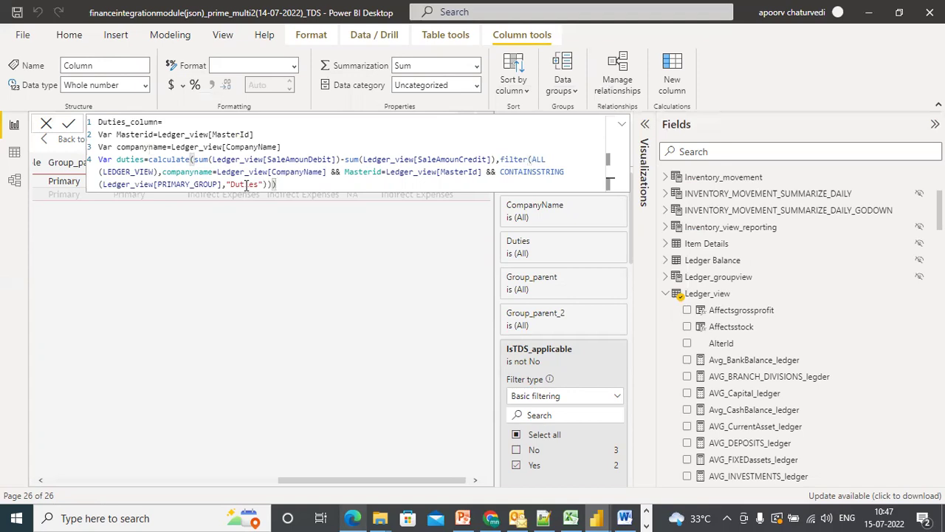
key("shift+Return")
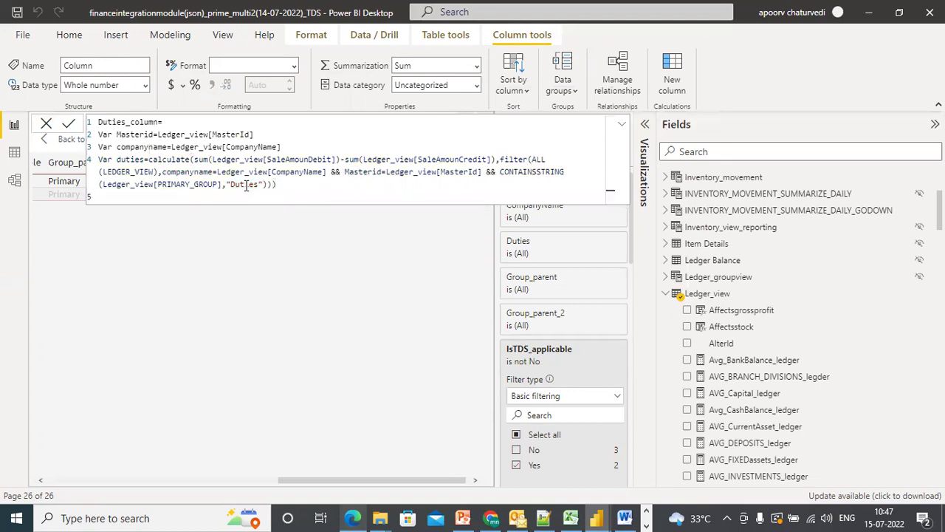
End the formula with 'return duties' on line 5 and commit Duties_column
type("return duties")
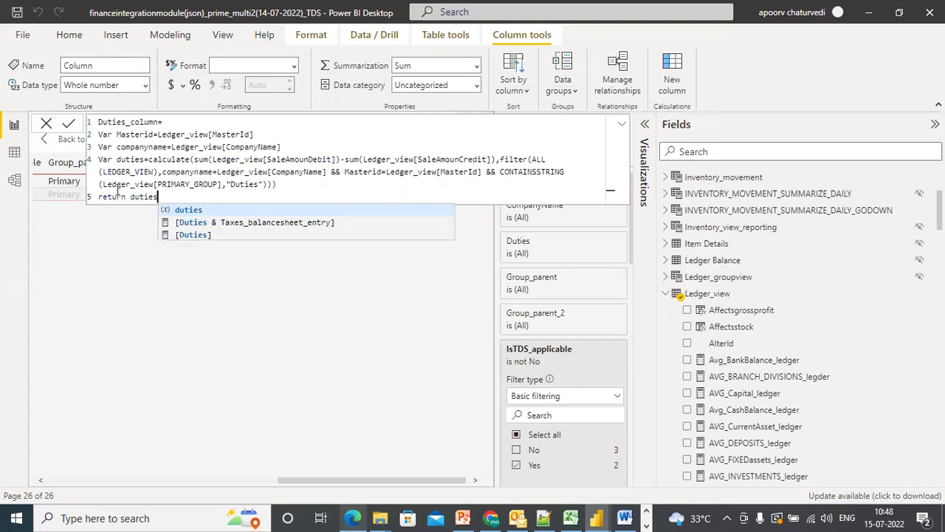
key("Escape")
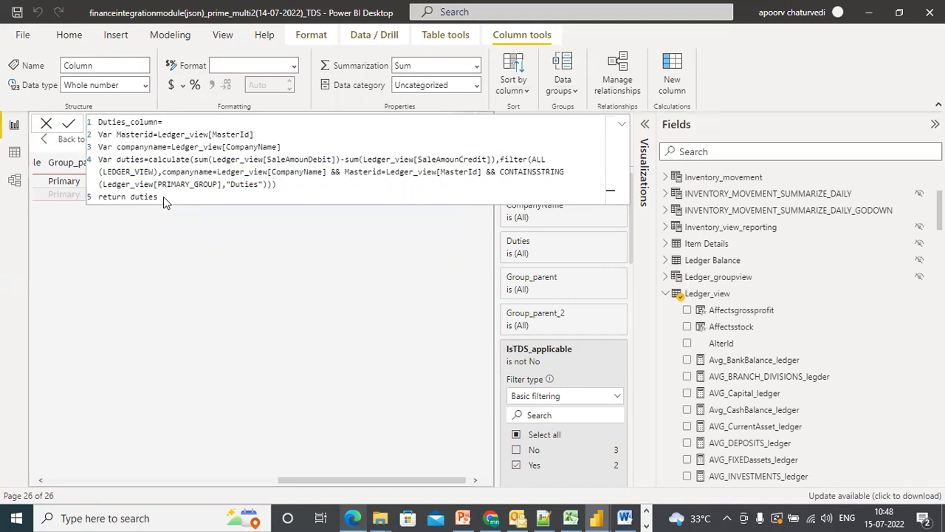
key("Return")
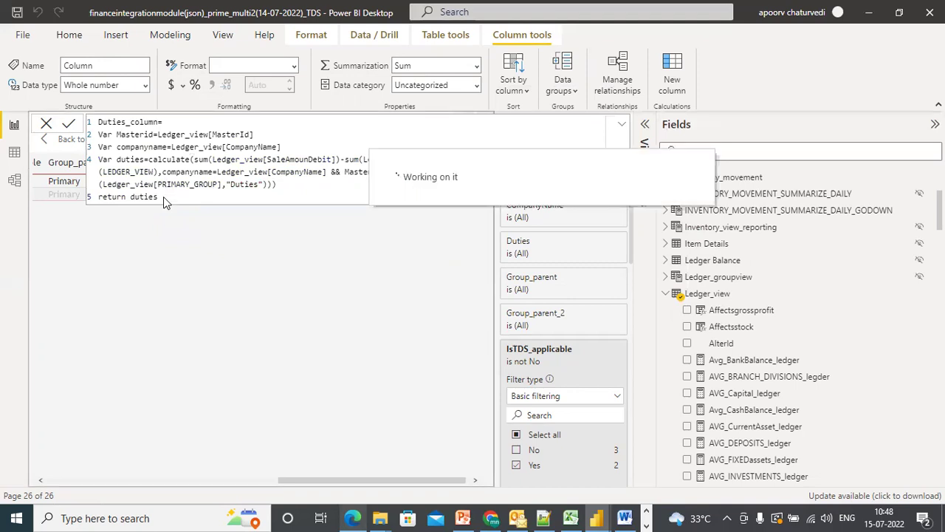